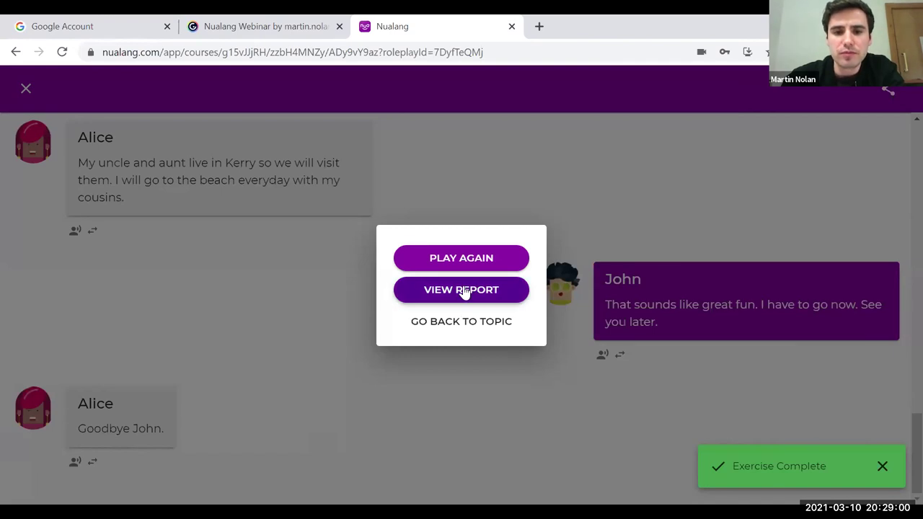
# Open the Summer holiday plans roleplay report and its first completed attempt.
pyautogui.click(464, 290)
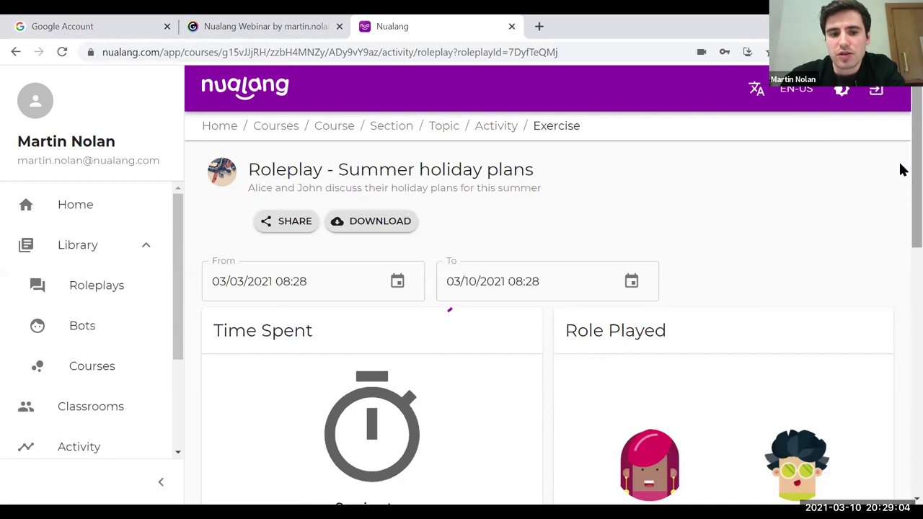
pyautogui.scroll(-8, 878, 430)
pyautogui.click(857, 388)
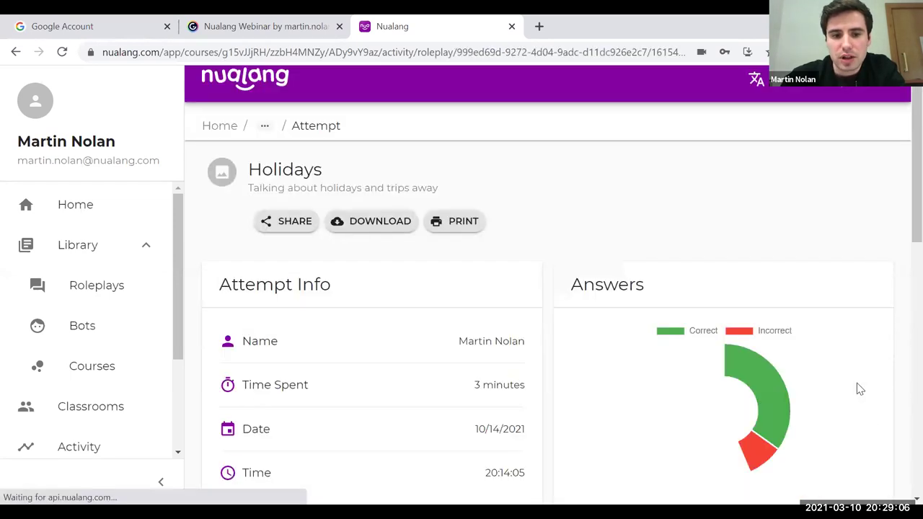
# Review the Answers and Answer Method charts (6 option, 2 voice), then the Attempts list.
pyautogui.scroll(-1, 902, 242)
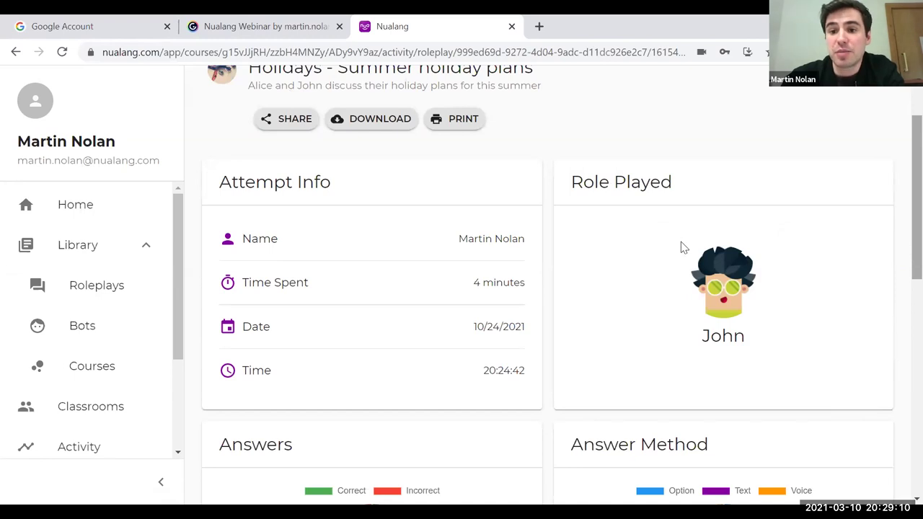
pyautogui.scroll(-1, 859, 239)
pyautogui.scroll(-1, 902, 246)
pyautogui.scroll(-3, 902, 260)
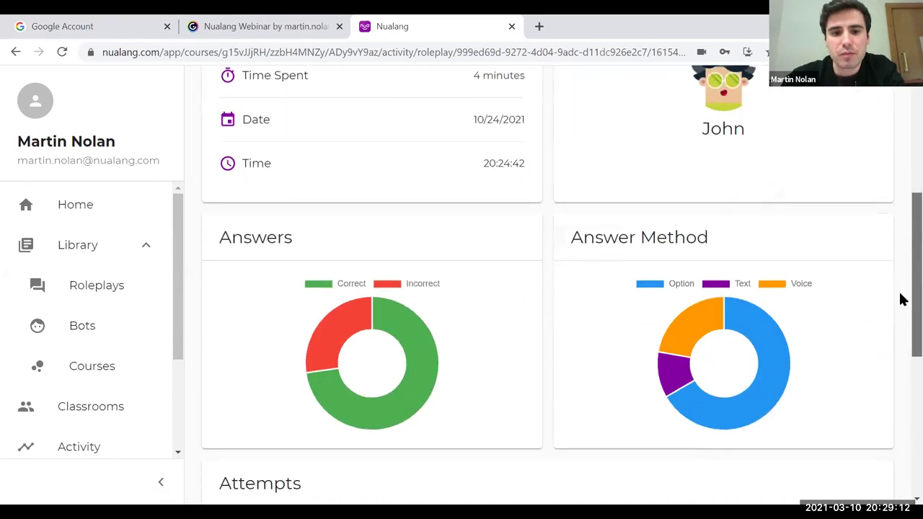
pyautogui.moveTo(427, 295)
pyautogui.moveTo(359, 294)
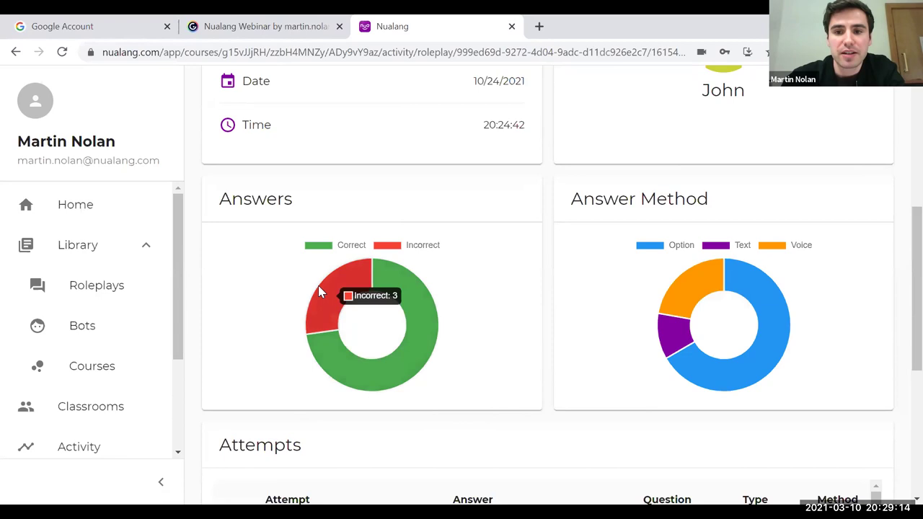
pyautogui.moveTo(698, 293)
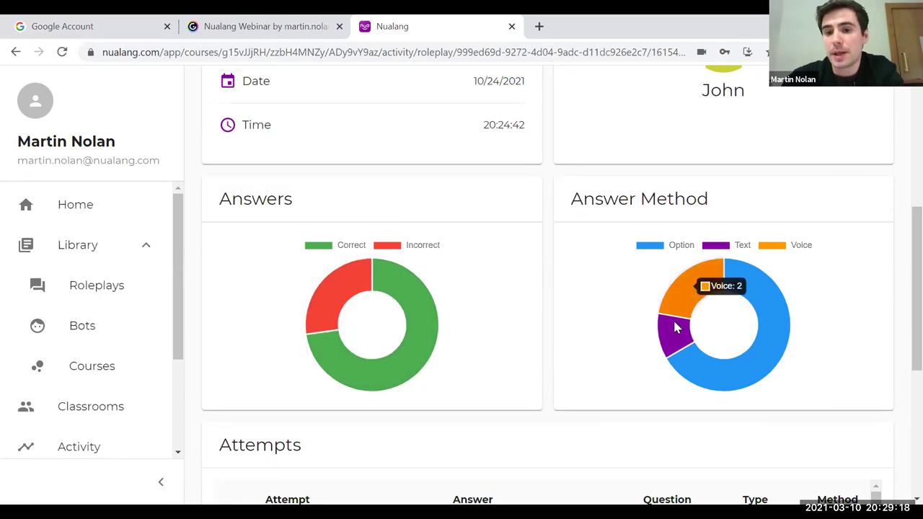
pyautogui.moveTo(674, 341)
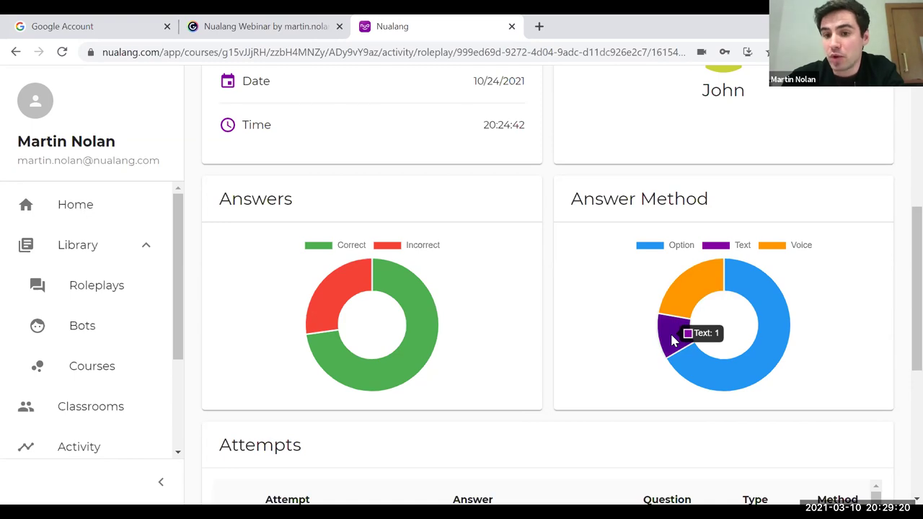
pyautogui.moveTo(706, 369)
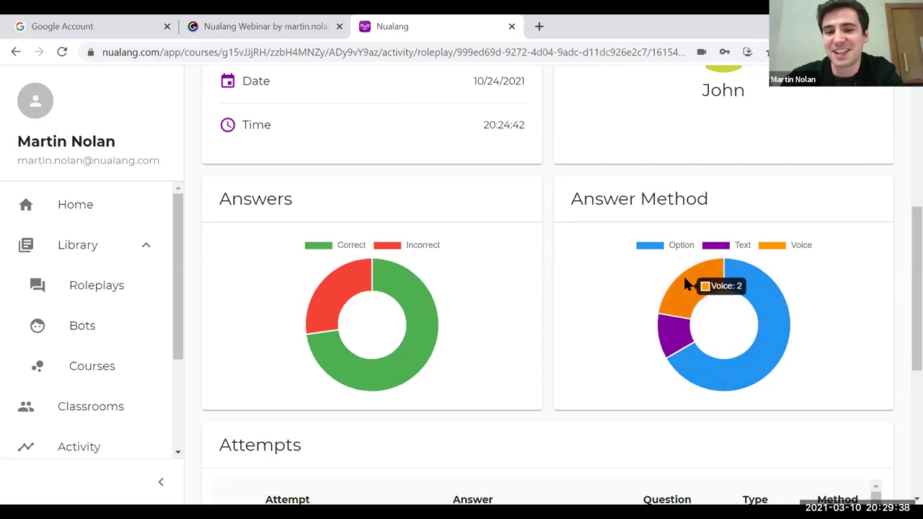
pyautogui.scroll(-5, 901, 329)
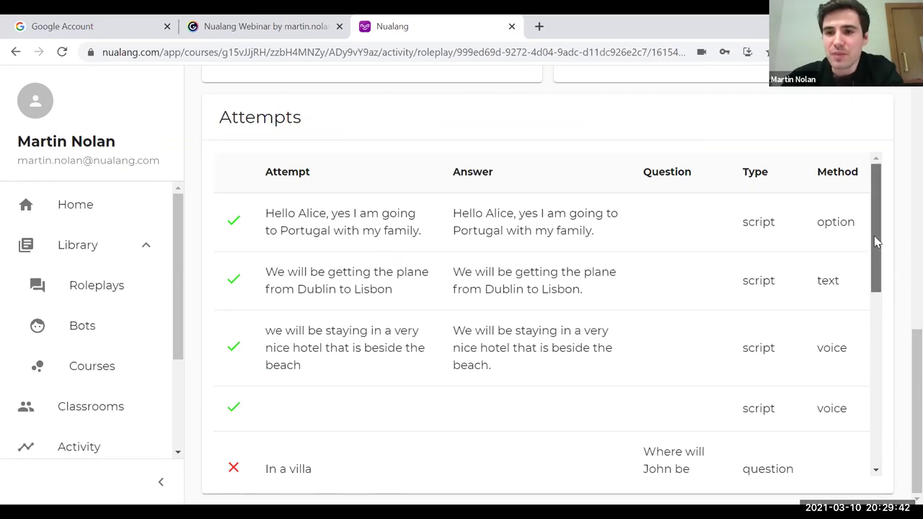
pyautogui.moveTo(874, 236); pyautogui.dragTo(874, 240)
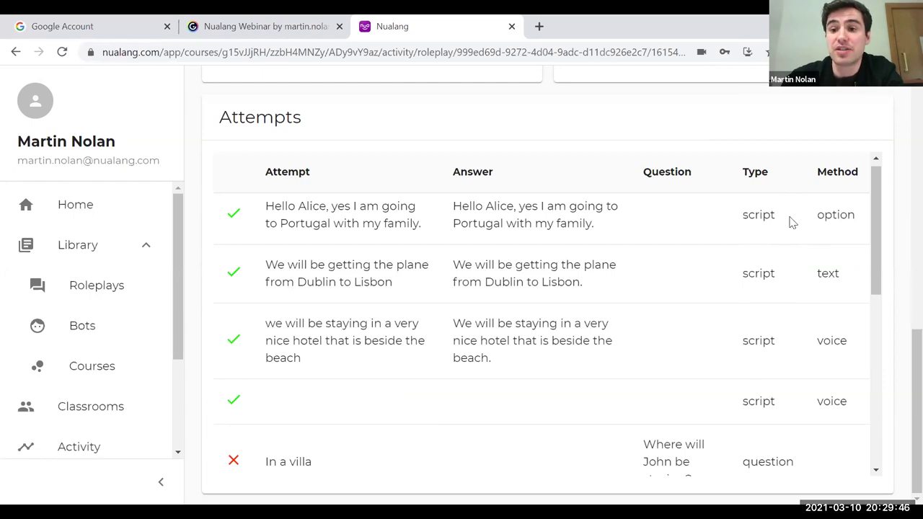
pyautogui.moveTo(876, 217); pyautogui.dragTo(901, 127)
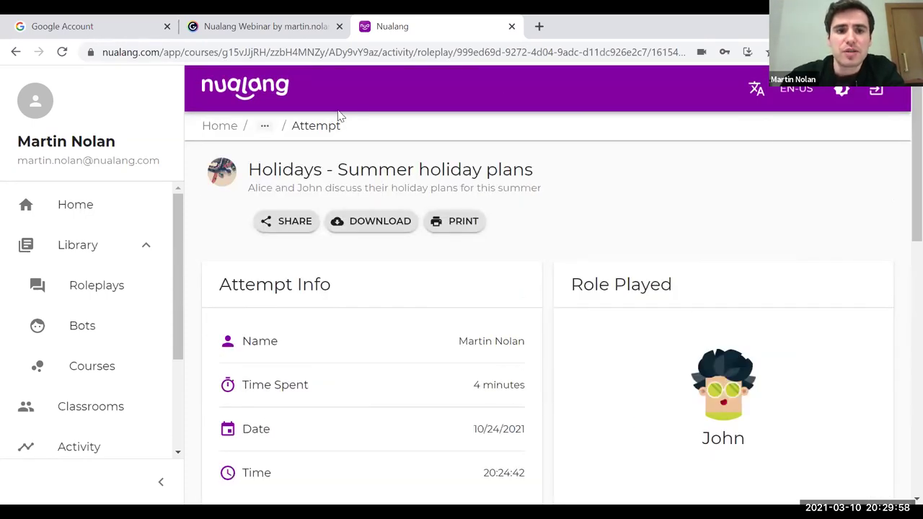
# Go back to the Holidays topic and open the Your trip to Ireland chatbot.
pyautogui.click(266, 127)
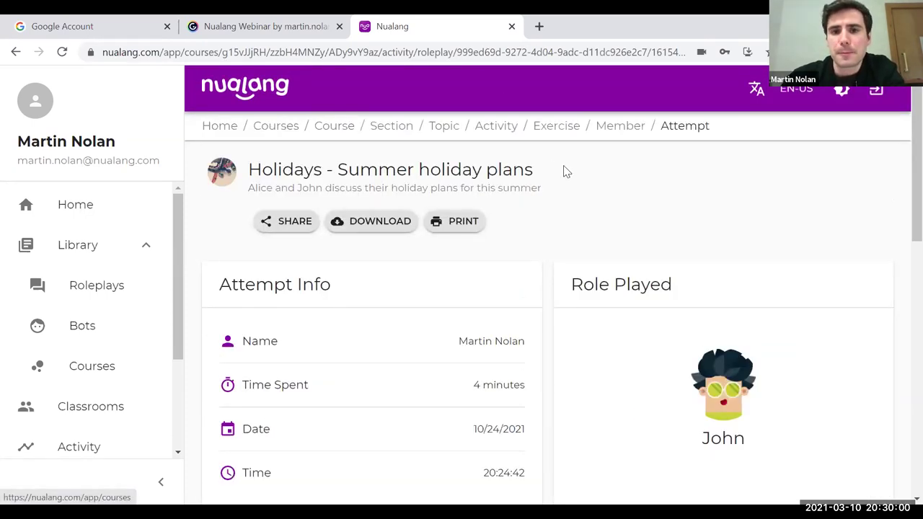
pyautogui.click(443, 127)
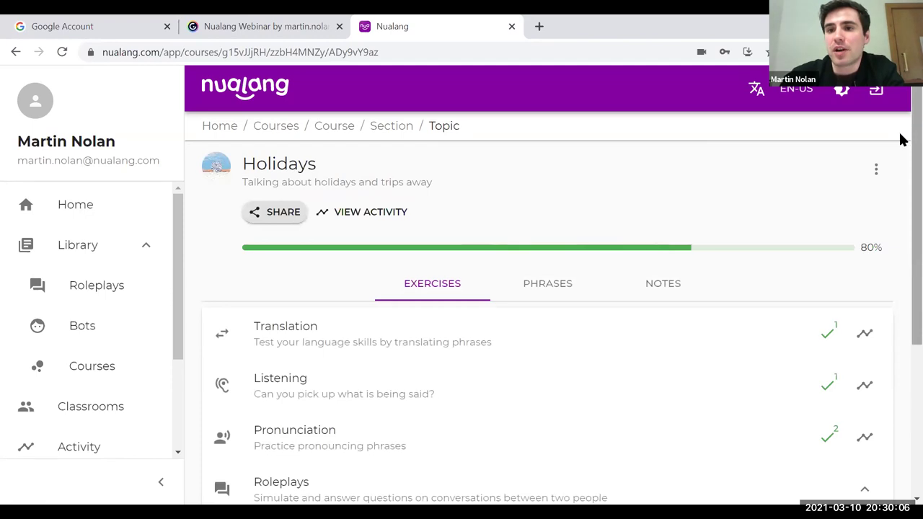
pyautogui.scroll(-4, 901, 176)
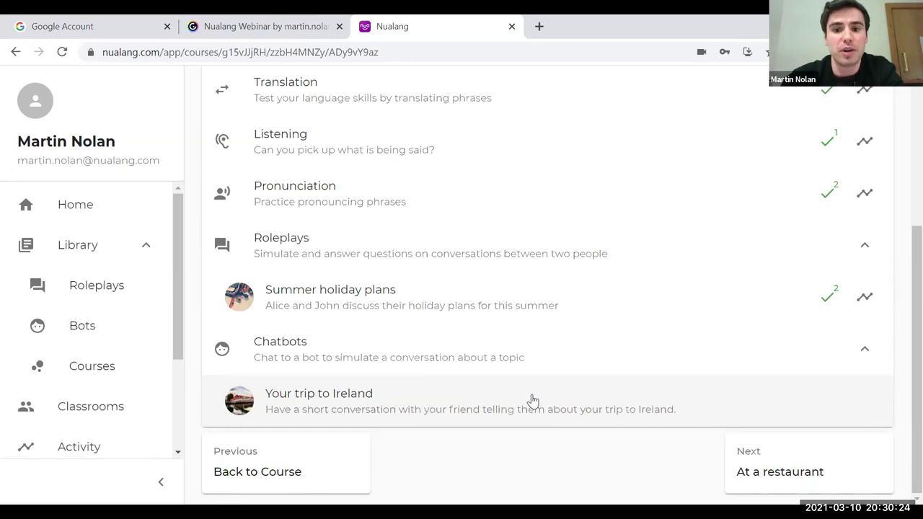
pyautogui.click(531, 400)
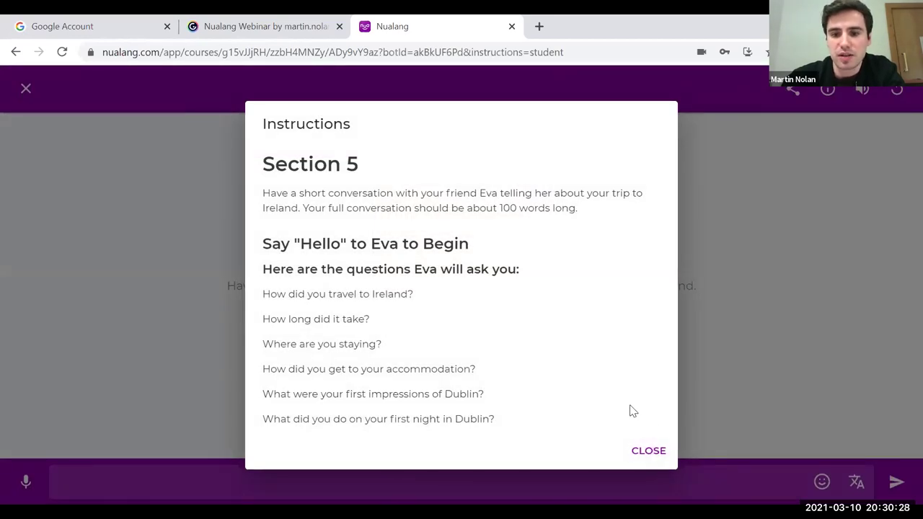
# Greet Eva with 'Hello', then answer by voice: 'so I got the plane from Rome'.
pyautogui.click(650, 452)
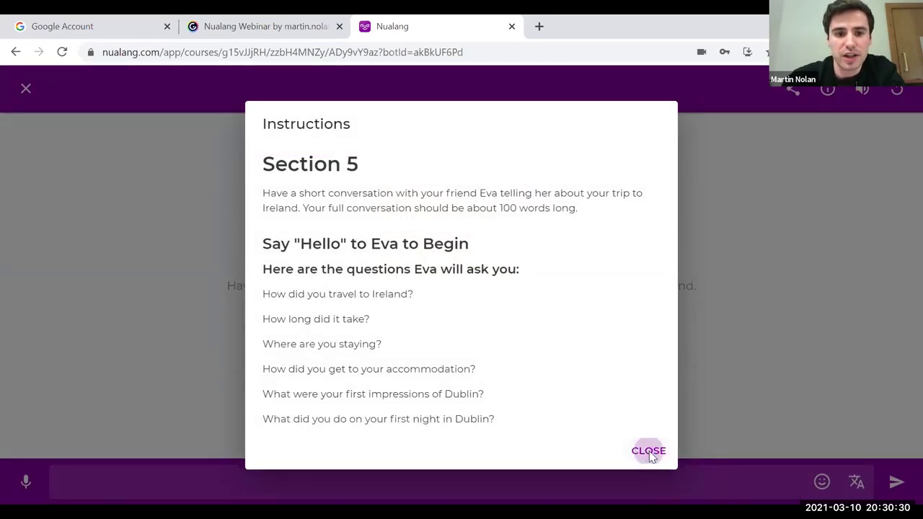
pyautogui.click(231, 480)
pyautogui.write('Hello')
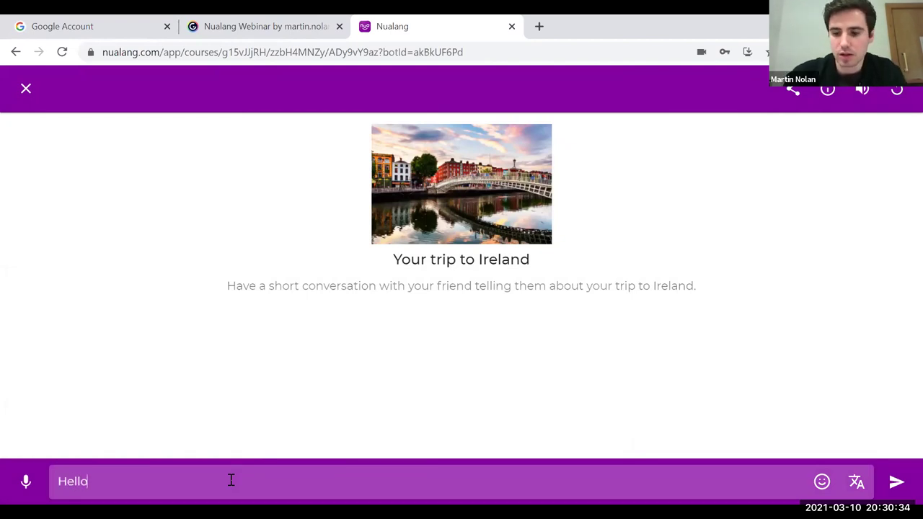
pyautogui.press('Return')
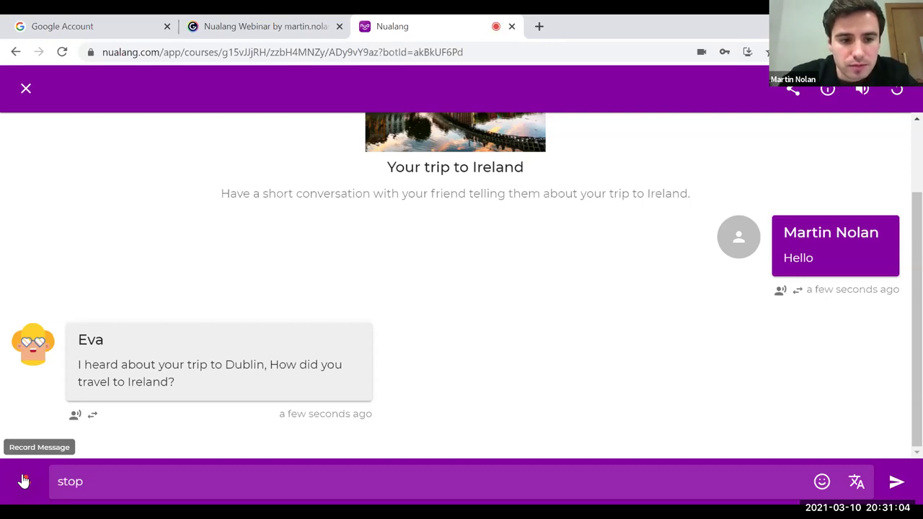
pyautogui.click(24, 481)
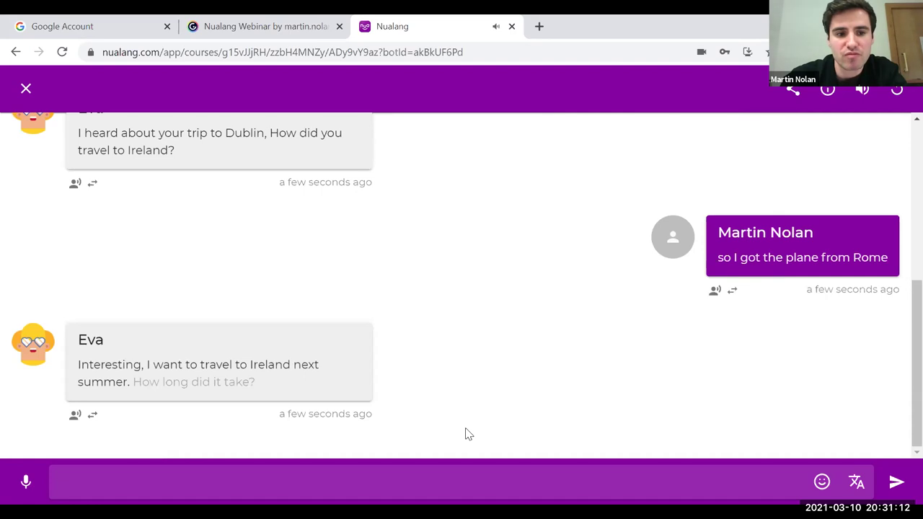
# Reply that the flight took 3 hours, you stayed in a hotel in central Dublin, and took a taxi.
pyautogui.click(16, 480)
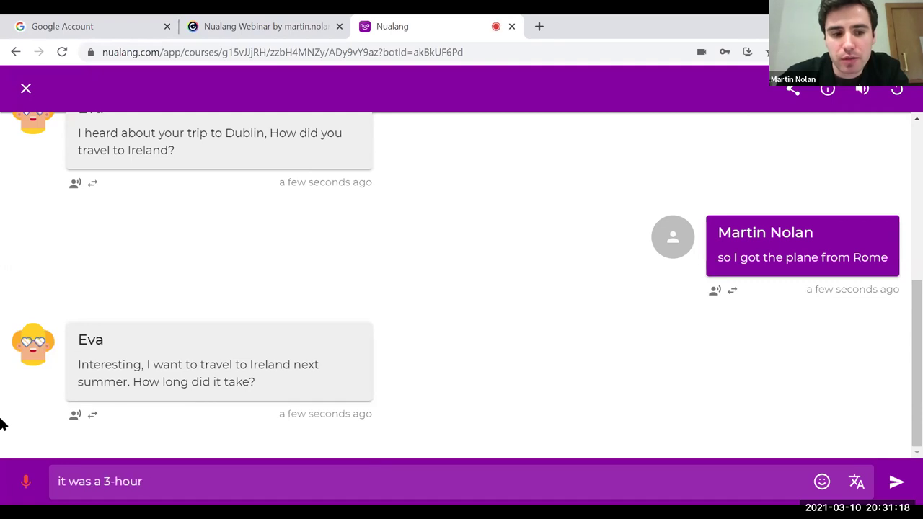
pyautogui.click(25, 480)
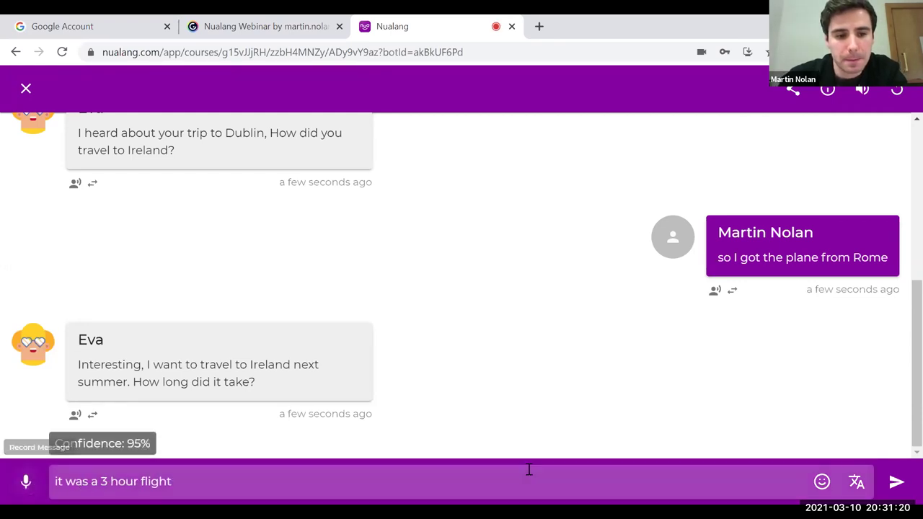
pyautogui.click(897, 482)
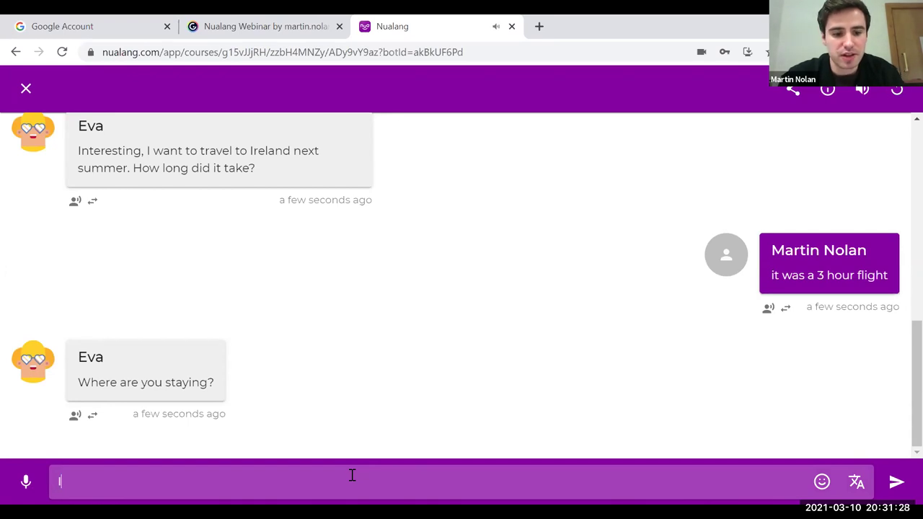
pyautogui.write('In a hotel')
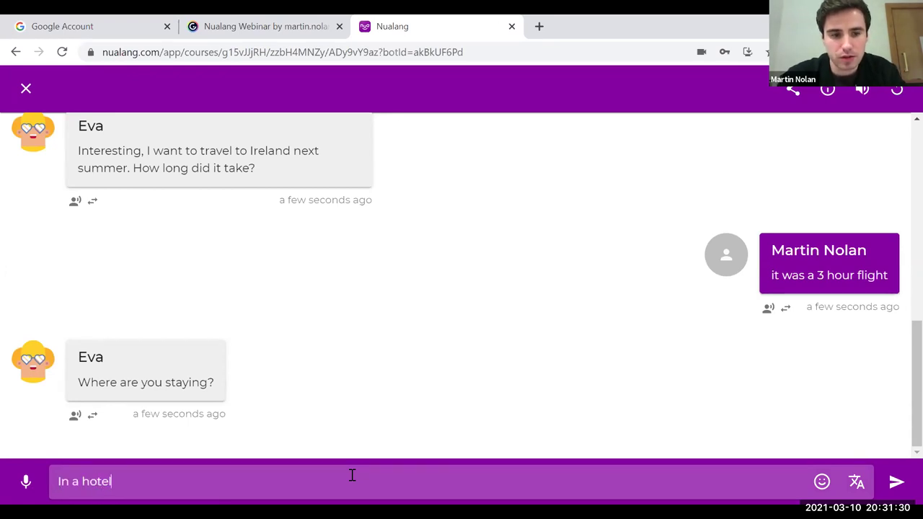
pyautogui.write(' in the middle')
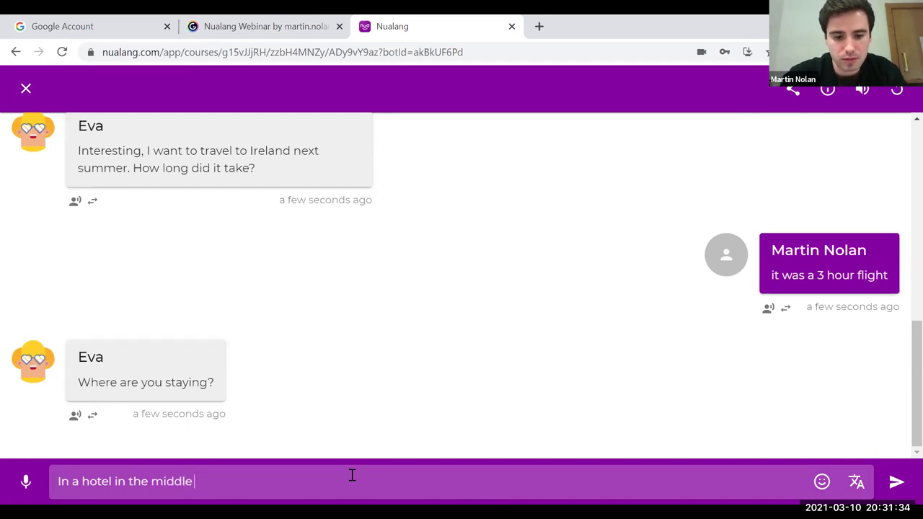
pyautogui.write(' of Dublin')
pyautogui.press('Return')
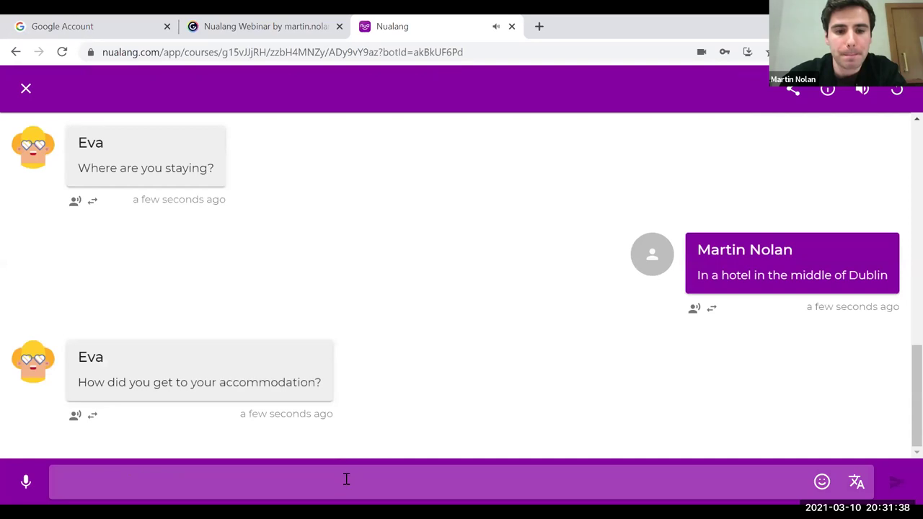
pyautogui.write('I go')
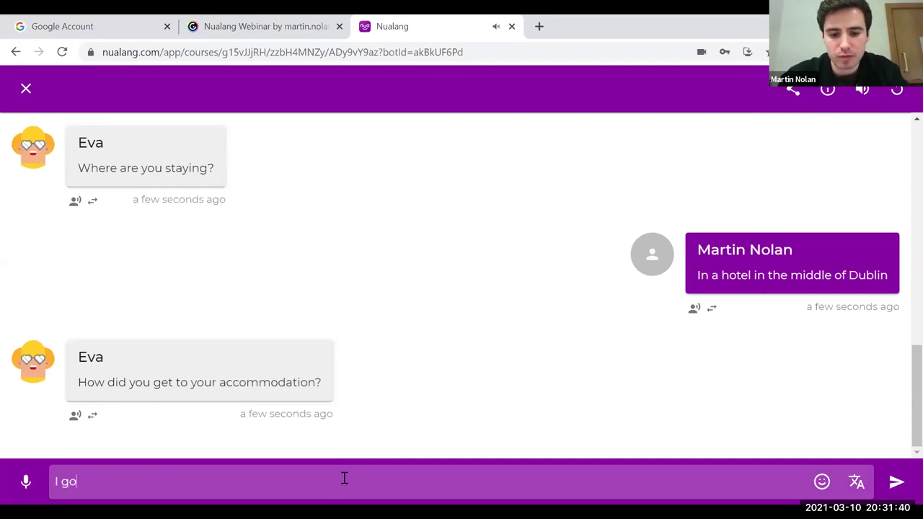
pyautogui.write('t a ')
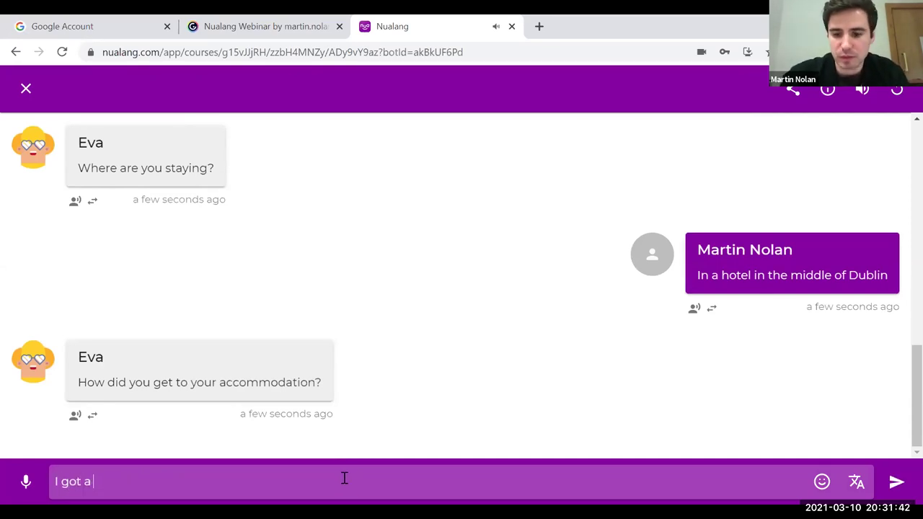
pyautogui.write('taxi')
pyautogui.press('Return')
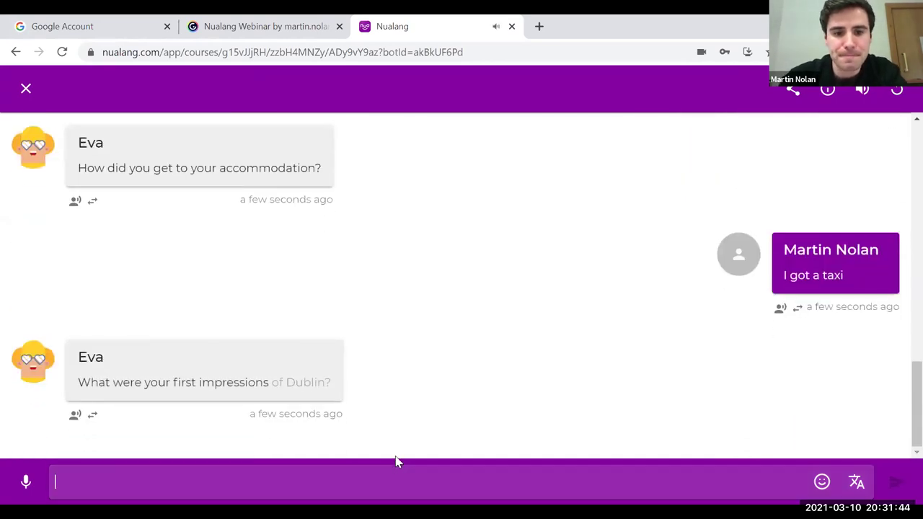
# Answer 'It was really nice but the weather was poor', then say 'I went and saw all the tourist sites'.
pyautogui.write('It was re')
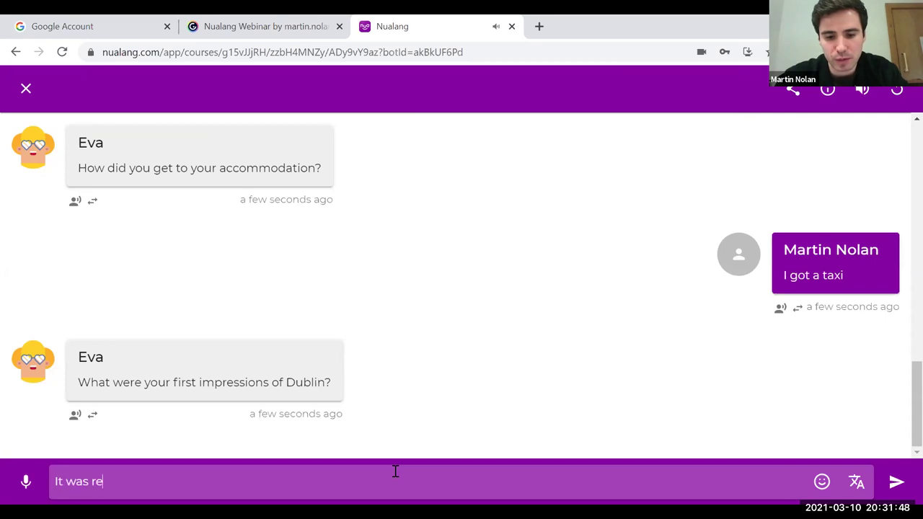
pyautogui.write('ally nice but the qw')
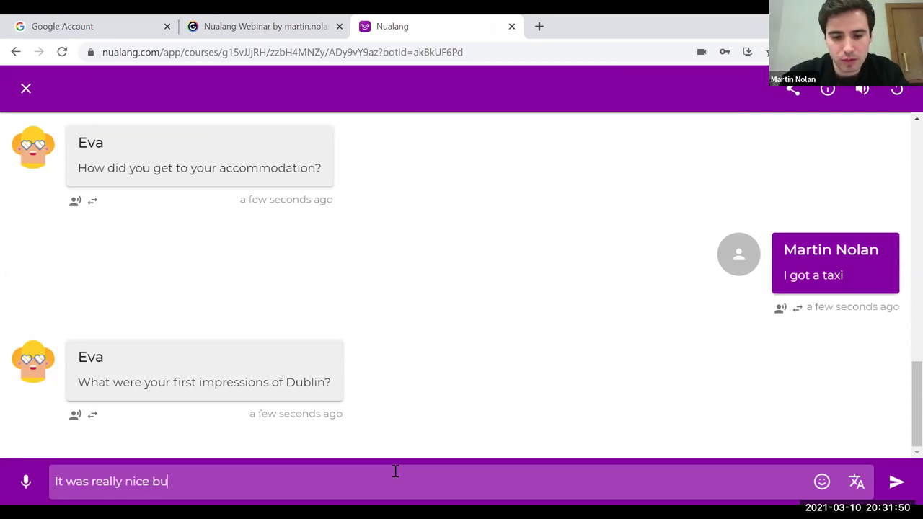
pyautogui.press('BackSpace')
pyautogui.press('BackSpace')
pyautogui.write('weather was poor')
pyautogui.press('Return')
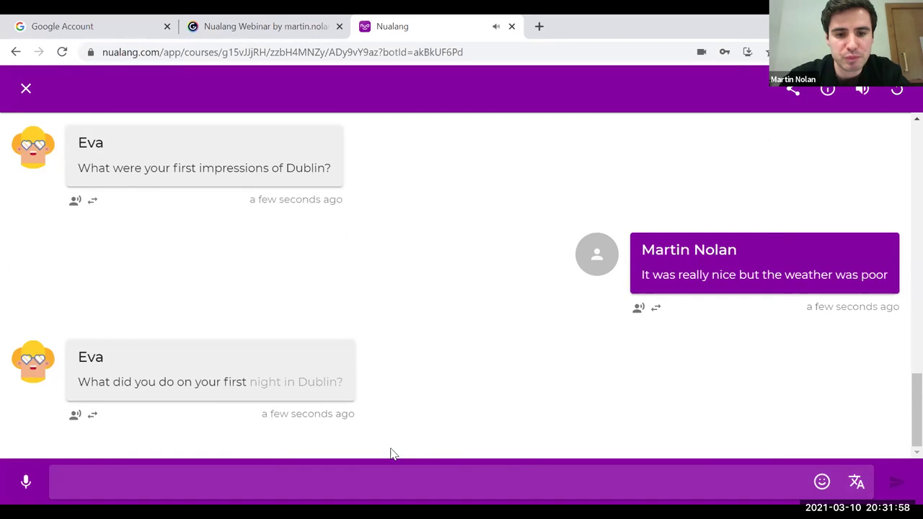
pyautogui.click(25, 482)
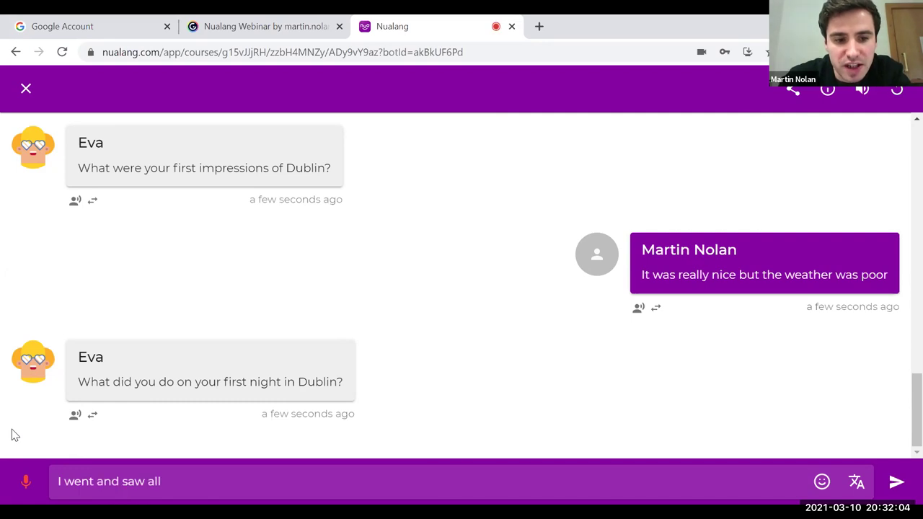
pyautogui.click(24, 481)
pyautogui.click(896, 482)
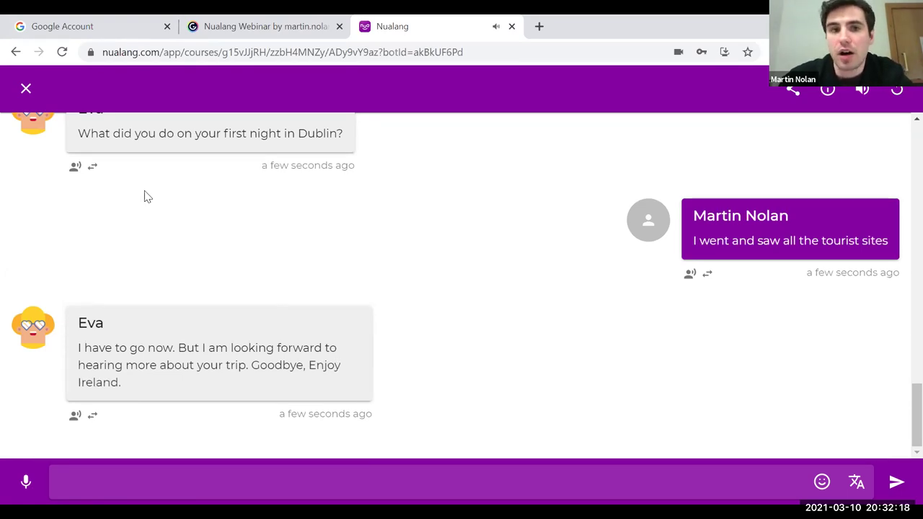
# Finish the Your trip to Ireland exercise and view its report.
pyautogui.click(24, 88)
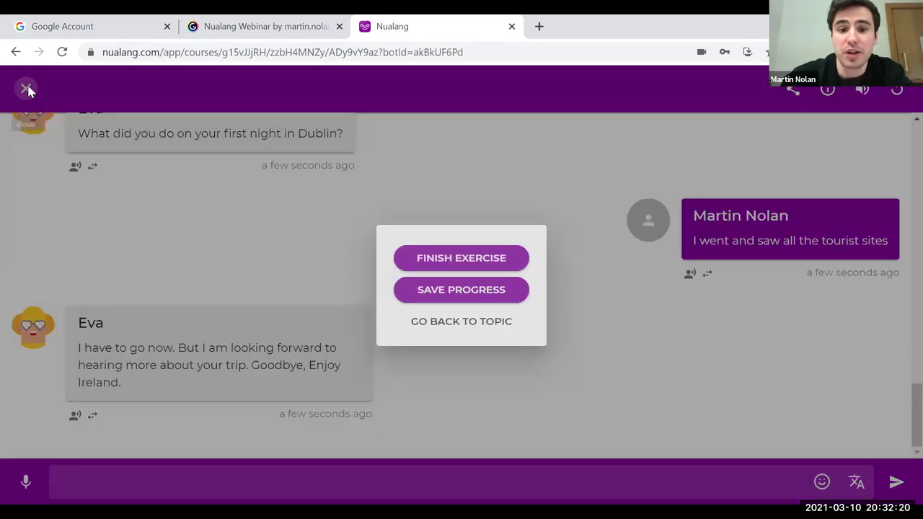
pyautogui.click(463, 260)
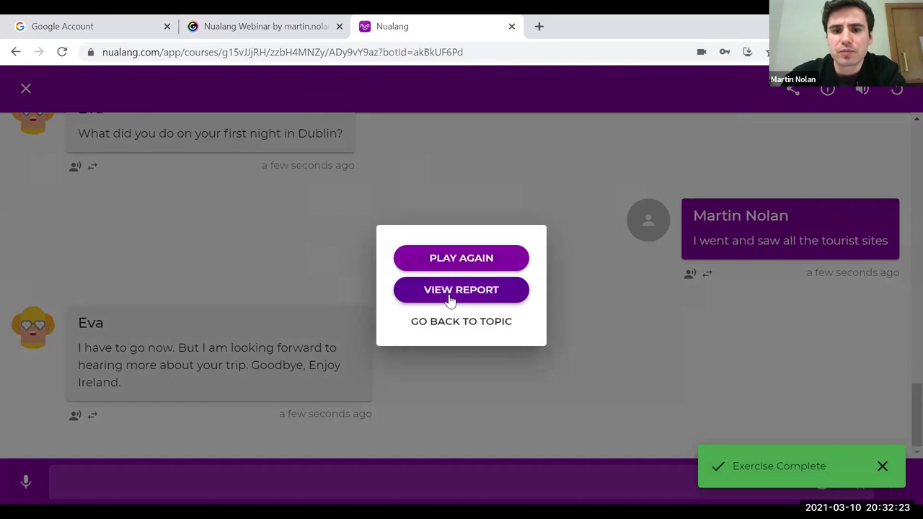
pyautogui.click(449, 298)
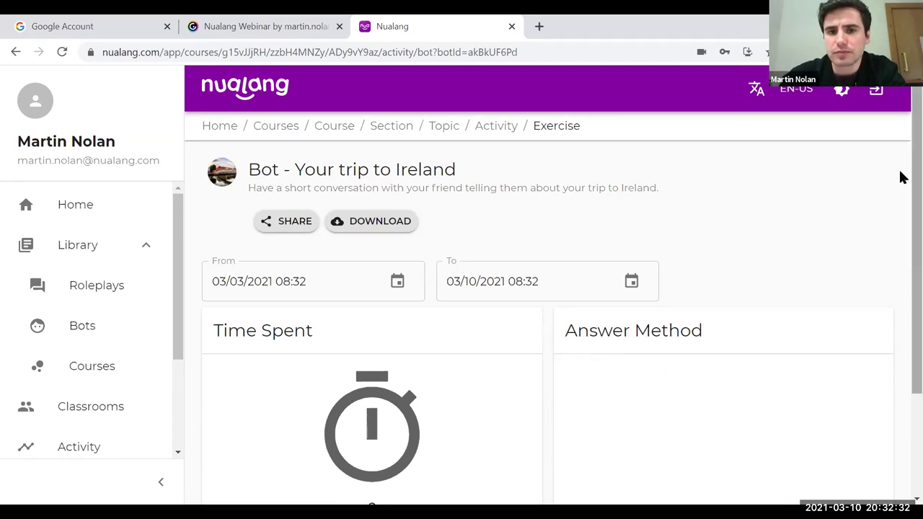
# Reload the report and go up to the Holidays activity overview.
pyautogui.scroll(-2, 903, 294)
pyautogui.scroll(2, 901, 217)
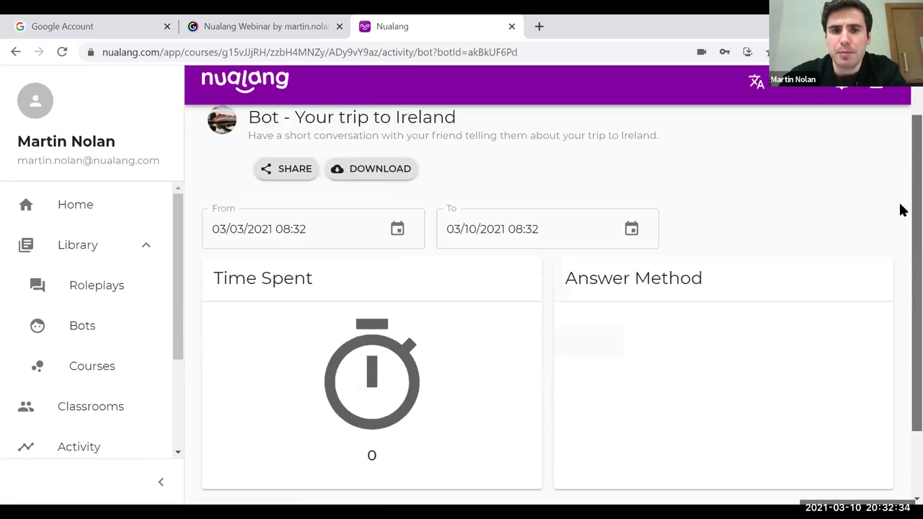
pyautogui.click(62, 52)
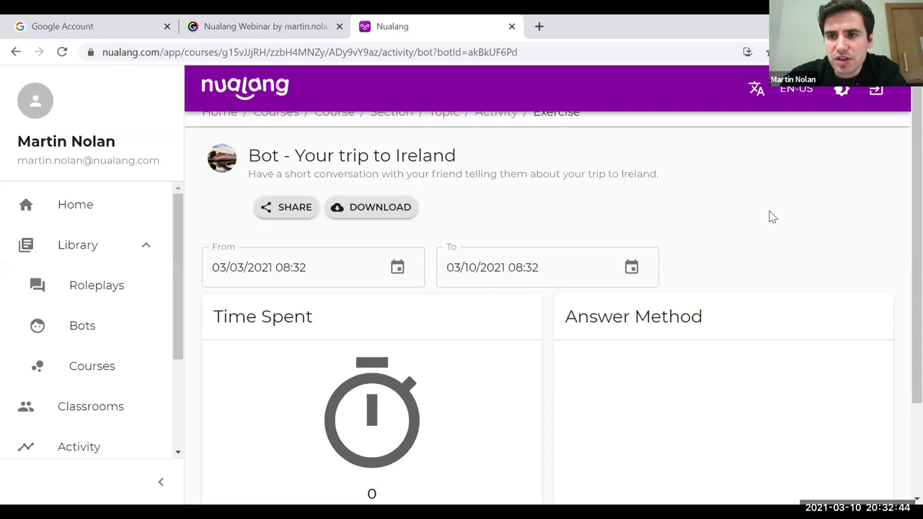
pyautogui.click(493, 124)
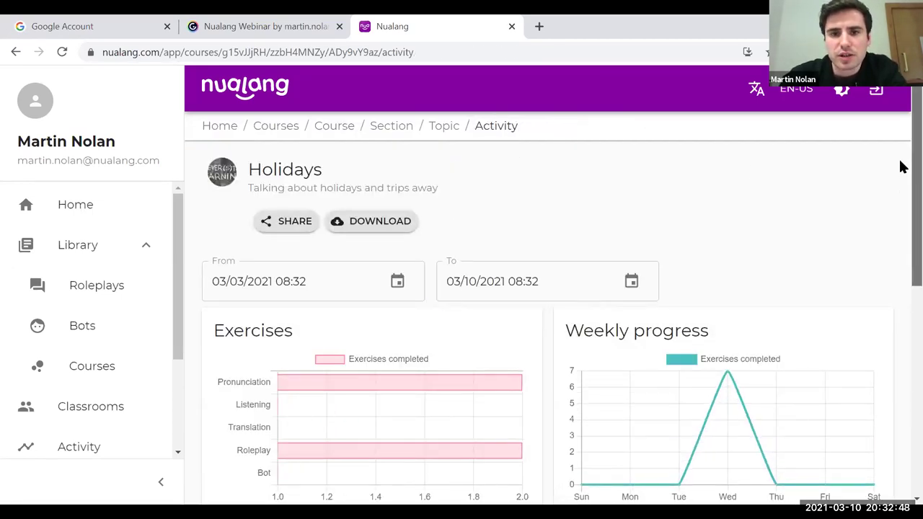
# Open the first Completed bot exercise, Your trip to Ireland, from the Holidays activity page.
pyautogui.scroll(-3, 902, 168)
pyautogui.scroll(1, 903, 240)
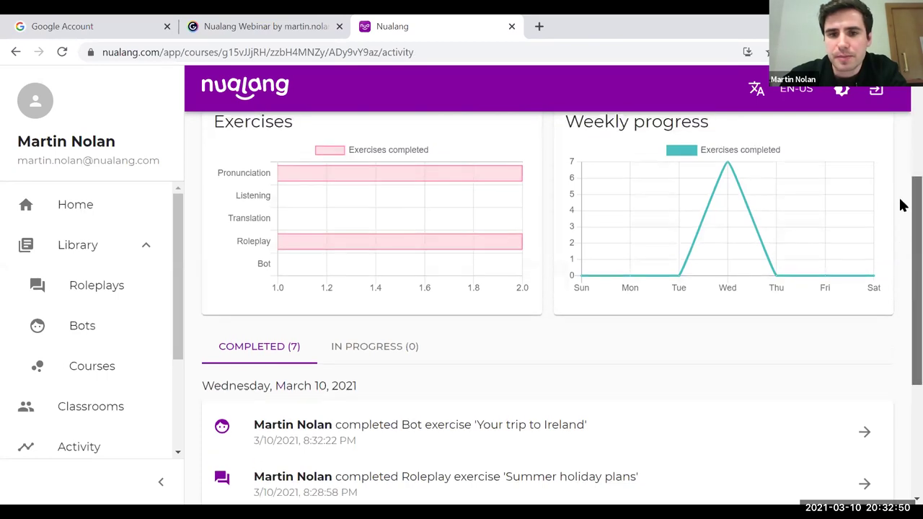
pyautogui.moveTo(385, 241)
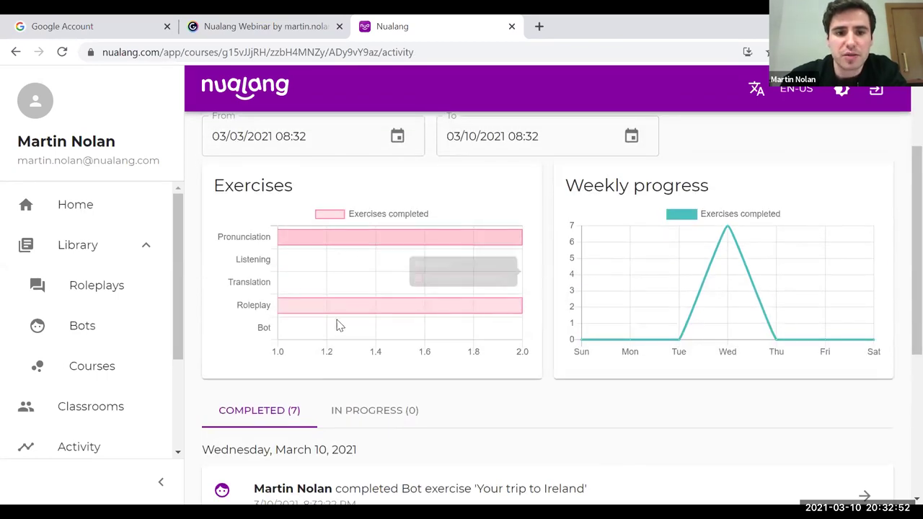
pyautogui.scroll(-2, 902, 278)
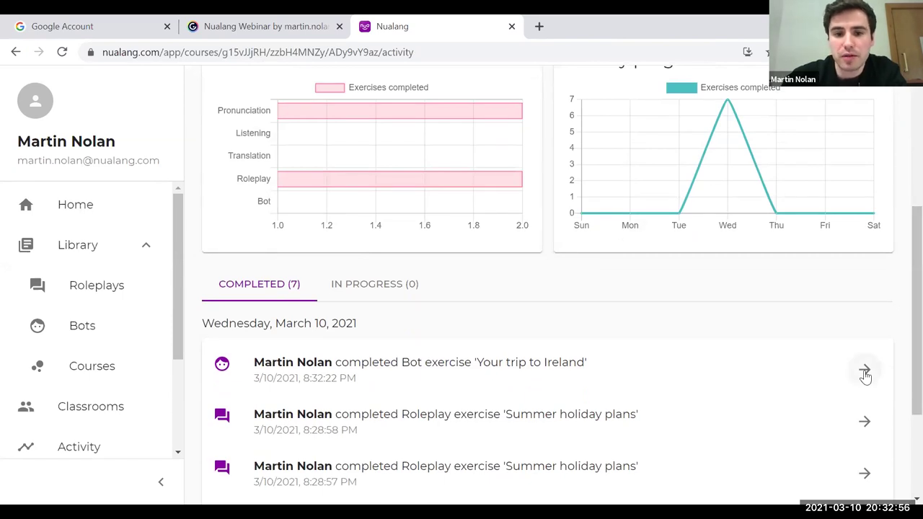
pyautogui.click(865, 372)
pyautogui.scroll(-2, 902, 180)
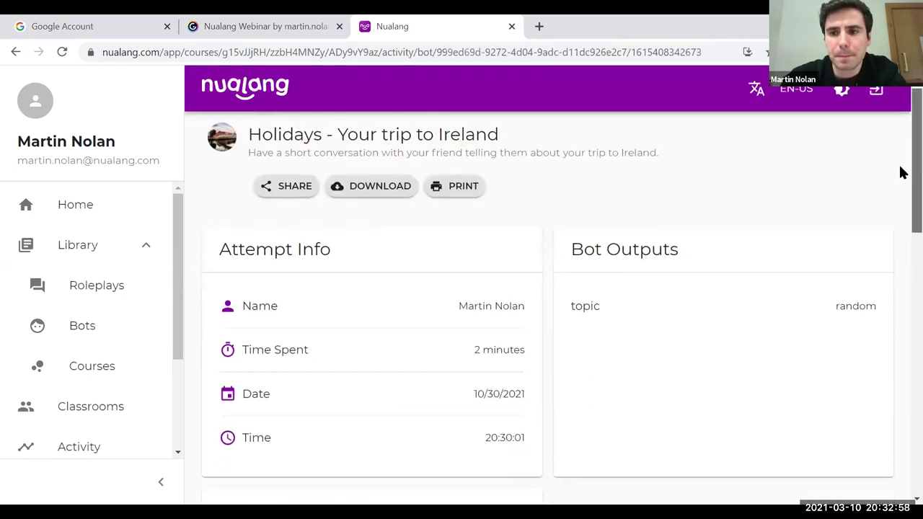
pyautogui.scroll(-5, 902, 188)
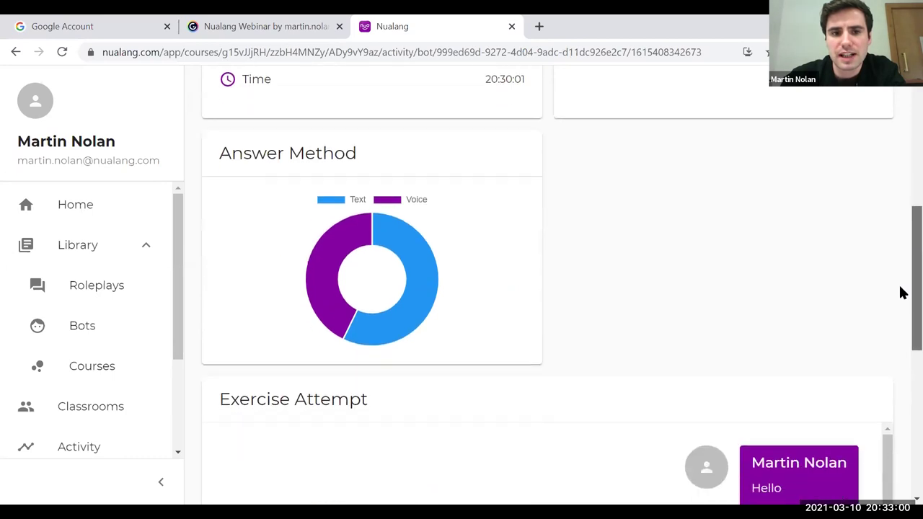
pyautogui.moveTo(429, 270)
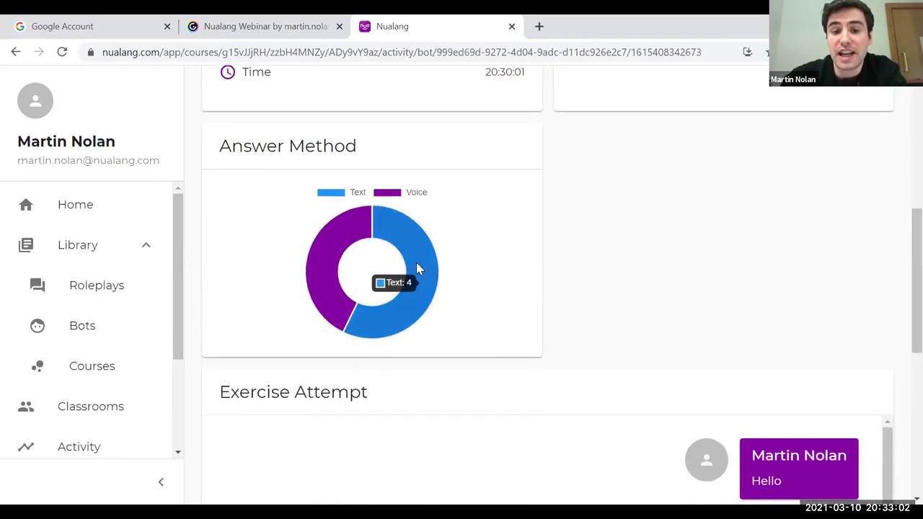
pyautogui.moveTo(315, 262)
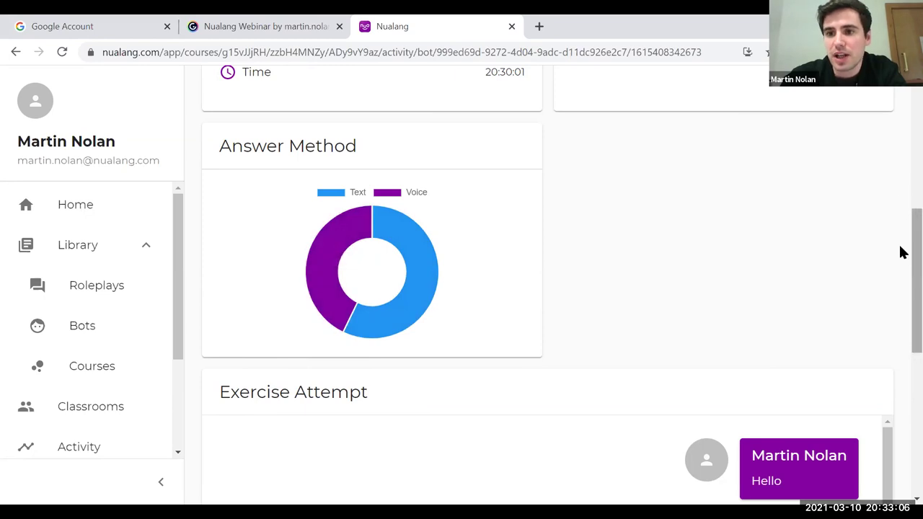
pyautogui.scroll(-4, 902, 303)
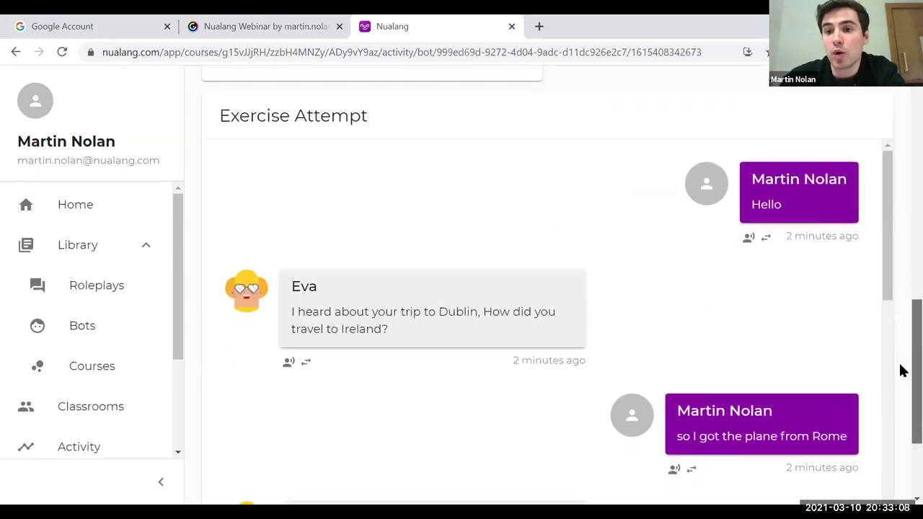
# Scroll through the whole Exercise Attempt transcript and back to the top.
pyautogui.scroll(1, 901, 373)
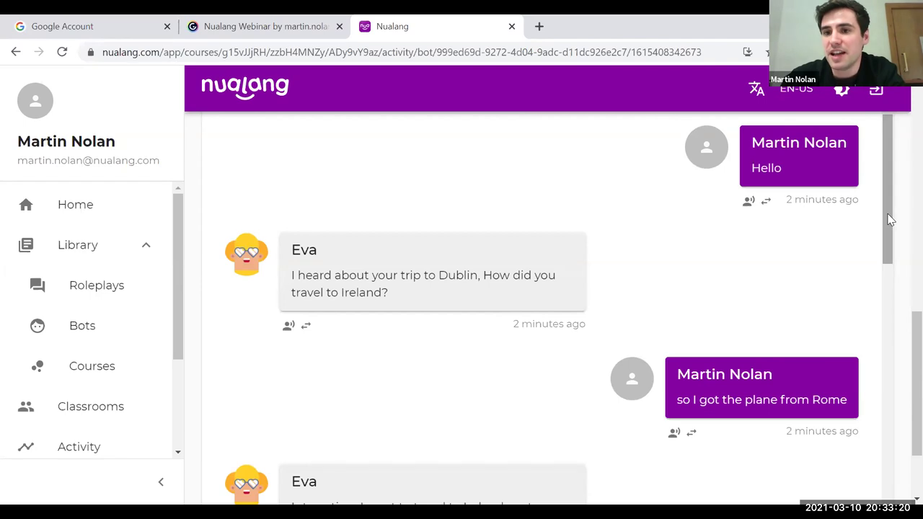
pyautogui.moveTo(890, 223); pyautogui.dragTo(897, 409)
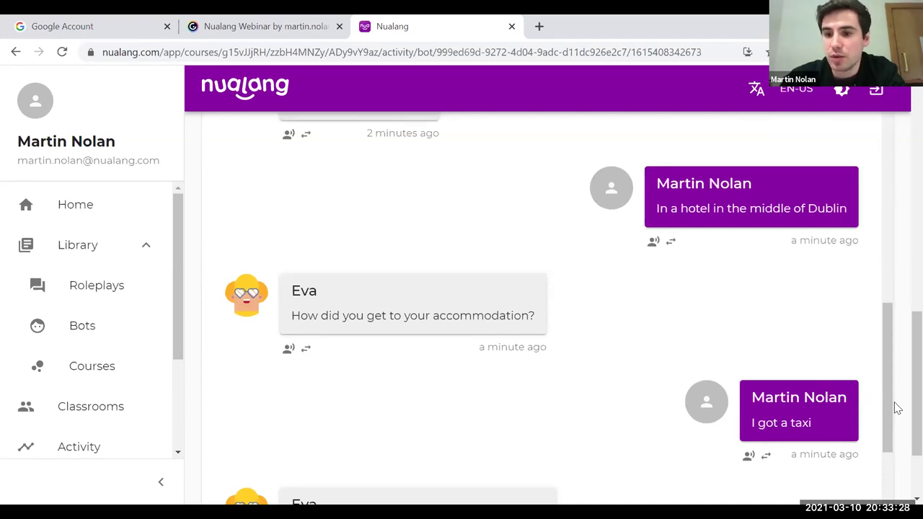
pyautogui.moveTo(886, 386); pyautogui.dragTo(902, 495)
pyautogui.scroll(-2, 901, 433)
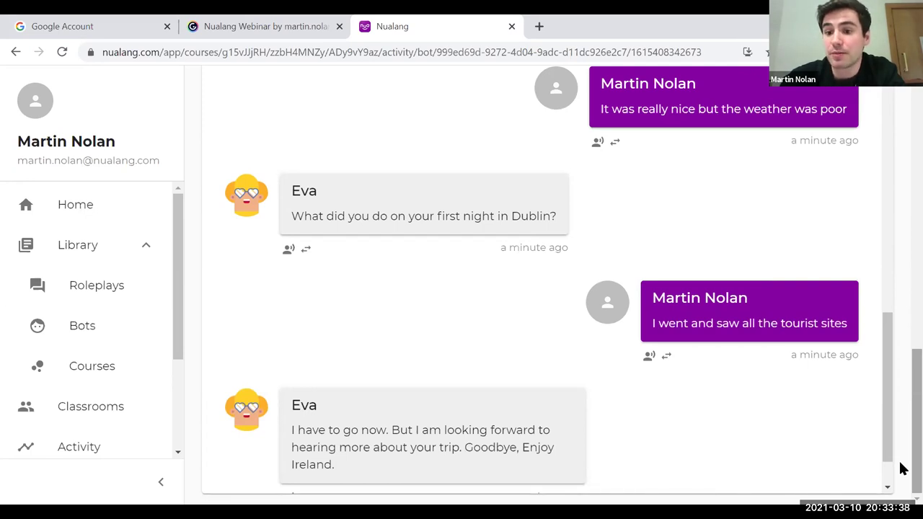
pyautogui.moveTo(890, 443); pyautogui.dragTo(868, 165)
pyautogui.scroll(15, 904, 355)
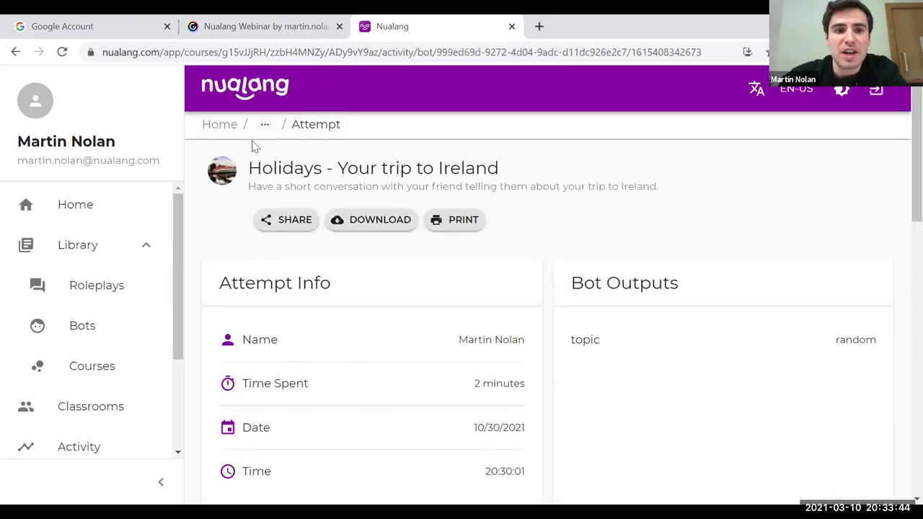
# Return to the home dashboard through the Home breadcrumb.
pyautogui.click(219, 127)
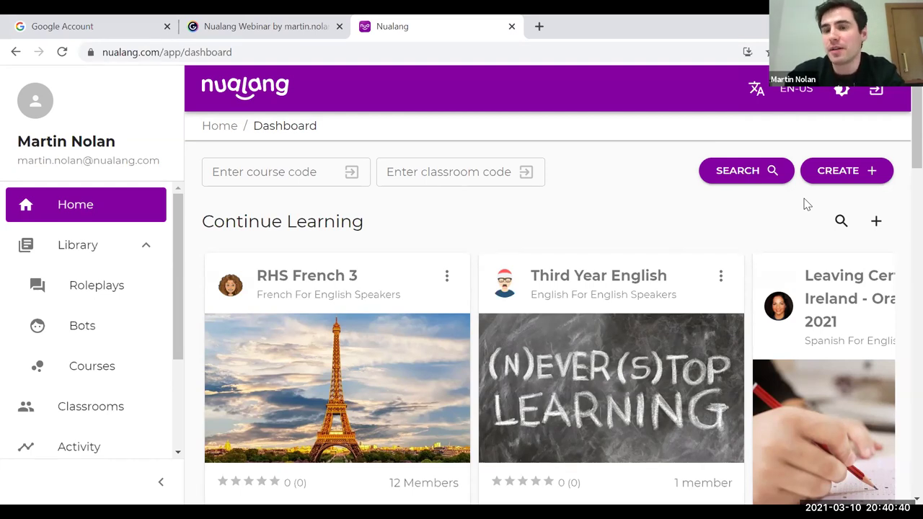
pyautogui.scroll(-3, 903, 148)
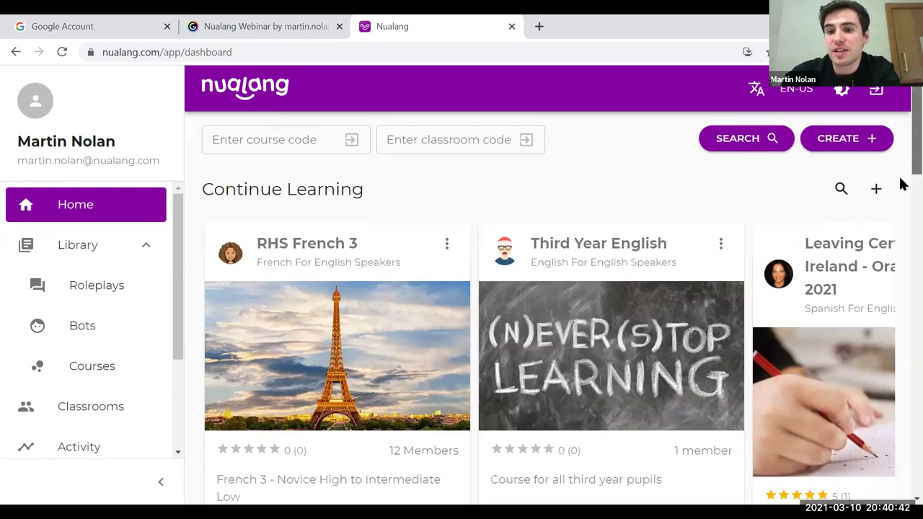
pyautogui.moveTo(699, 473); pyautogui.dragTo(841, 472)
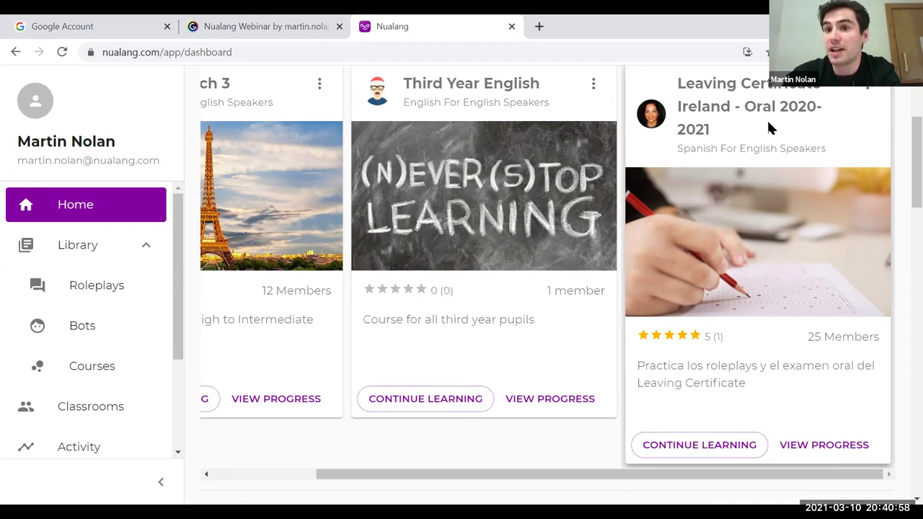
pyautogui.scroll(3, 901, 123)
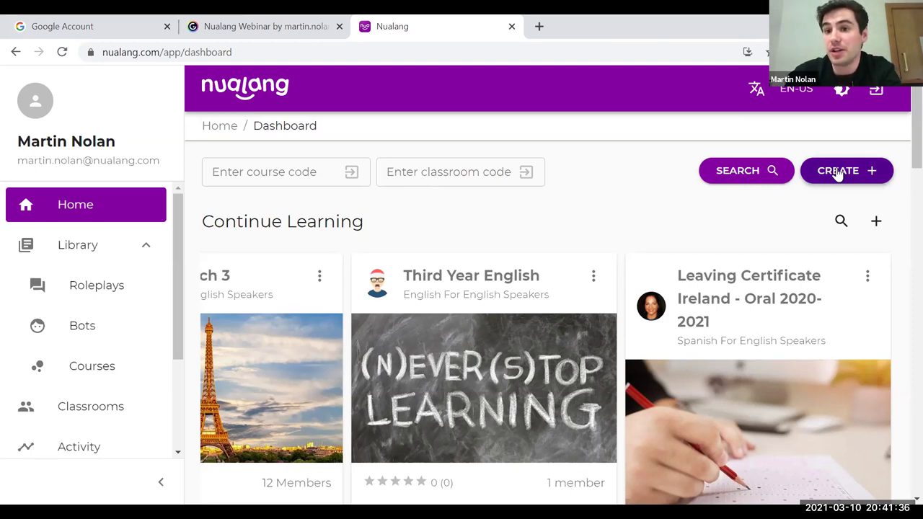
# Start a new course named 'Third Year English' described as 'English lessons for all third year students'.
pyautogui.click(838, 174)
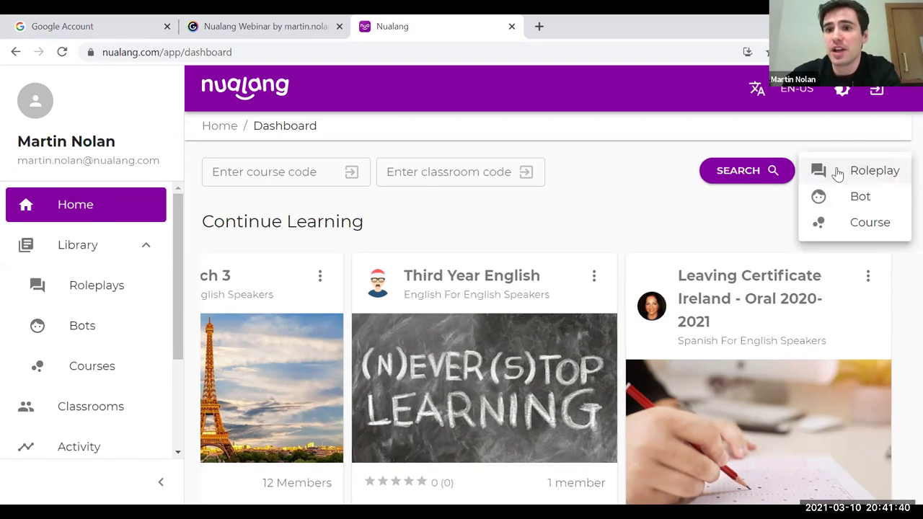
pyautogui.press('Escape')
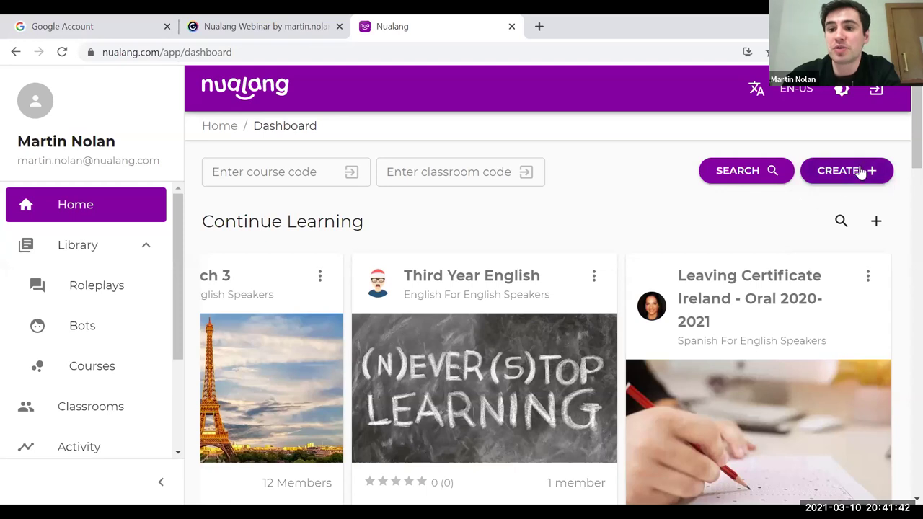
pyautogui.click(841, 177)
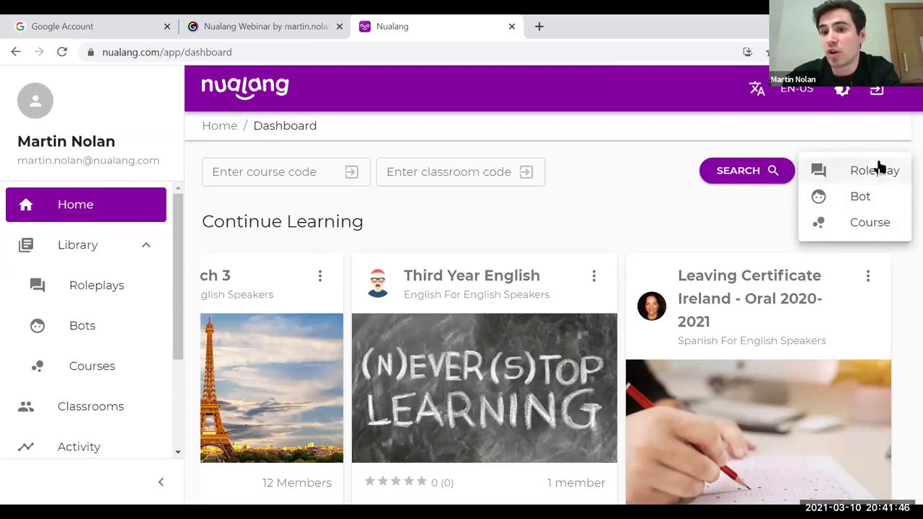
pyautogui.click(851, 224)
pyautogui.click(303, 281)
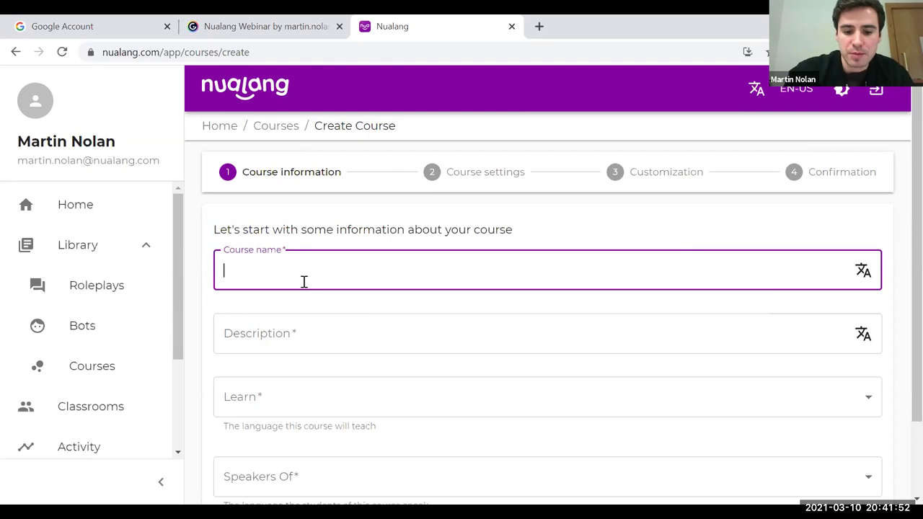
pyautogui.write('Third ')
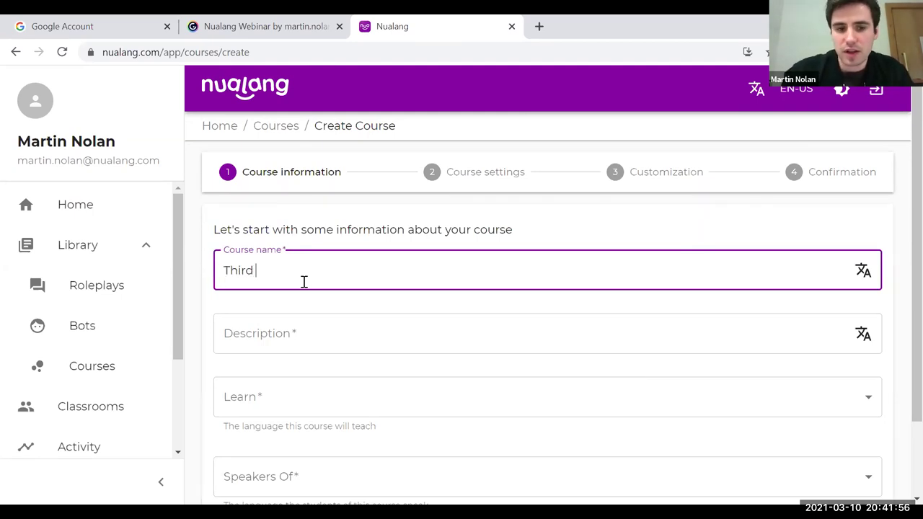
pyautogui.write('Year ')
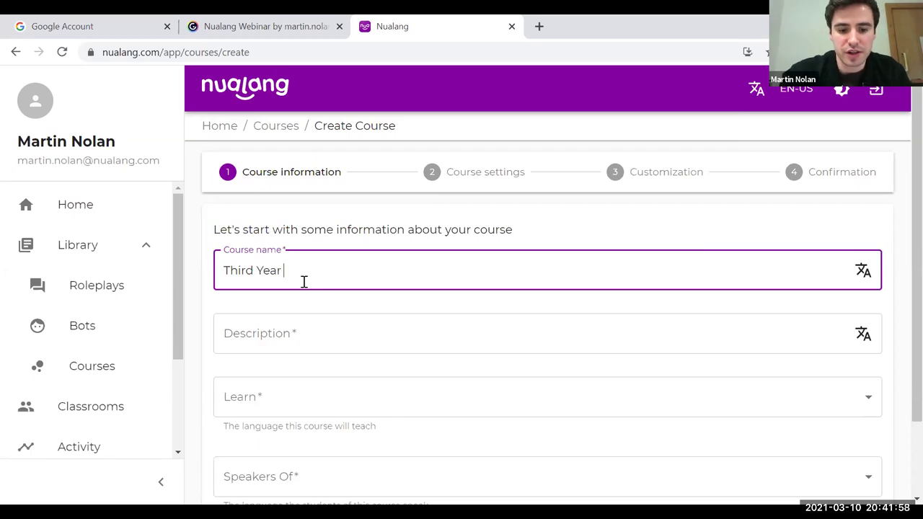
pyautogui.write('English')
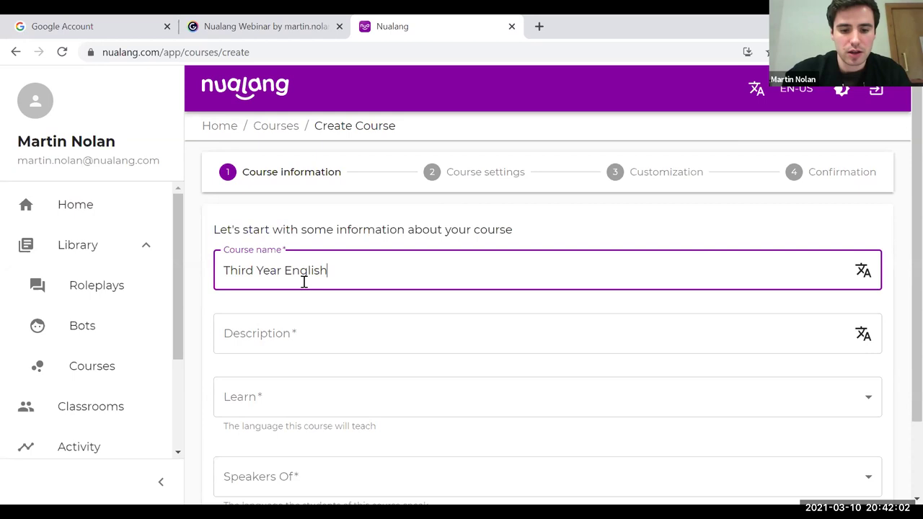
pyautogui.click(309, 334)
pyautogui.write('E')
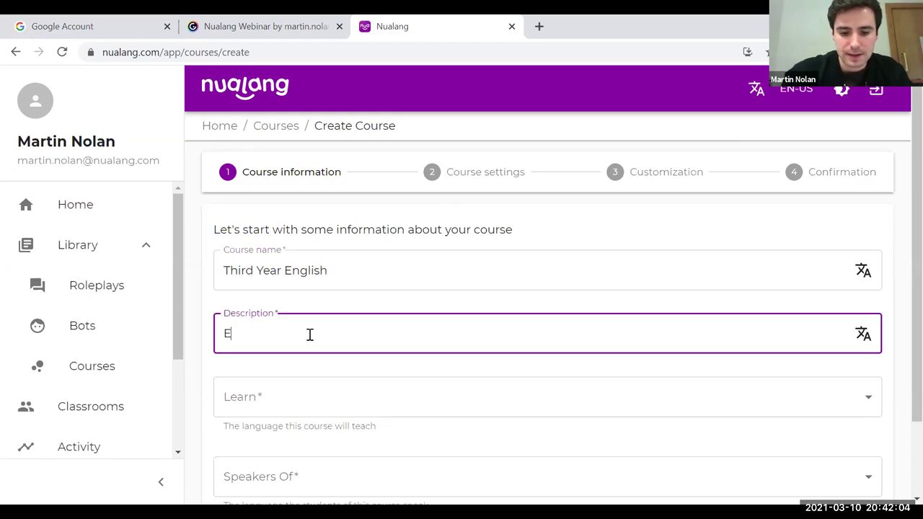
pyautogui.write('nglish lesson')
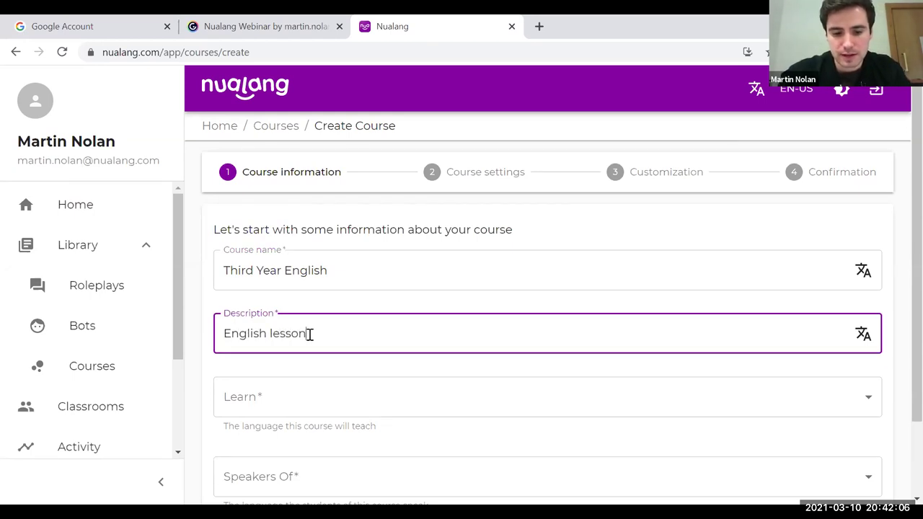
pyautogui.write('s for all thir')
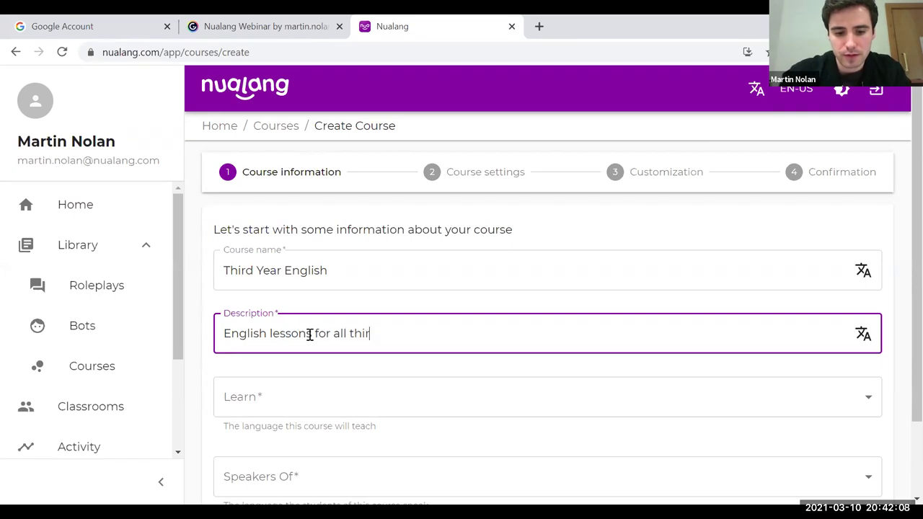
pyautogui.write('d year students')
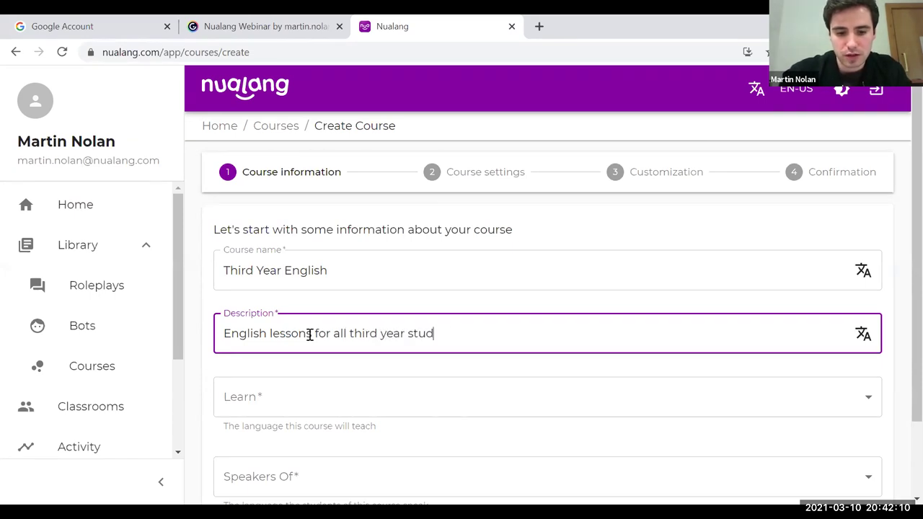
# Set English as both the learned and speakers-of language, then continue to course settings.
pyautogui.click(318, 398)
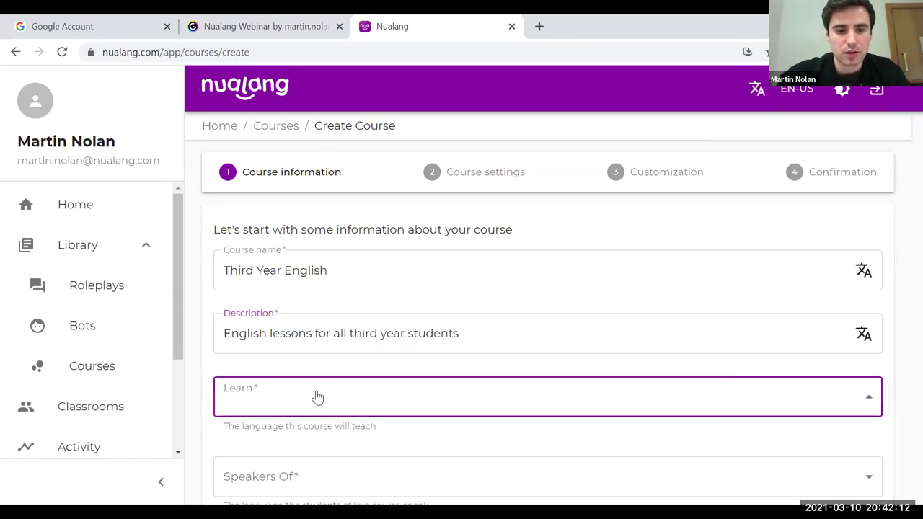
pyautogui.click(269, 398)
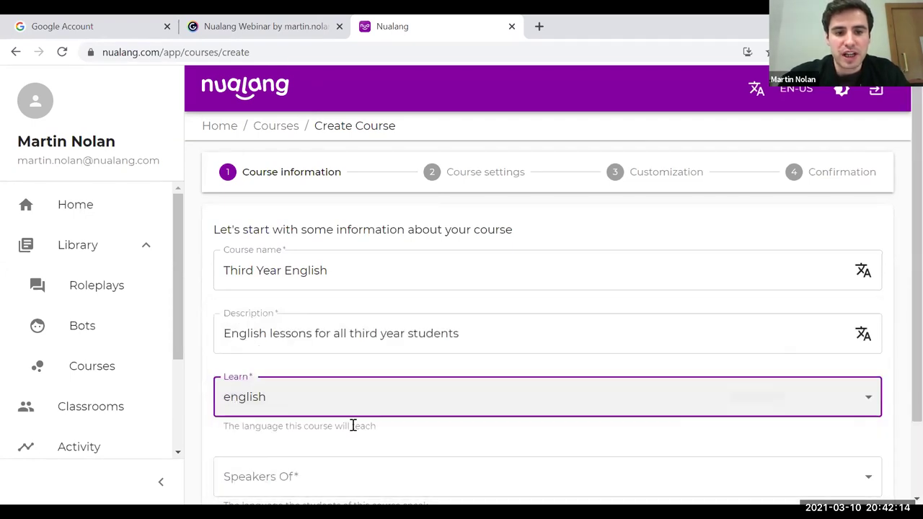
pyautogui.scroll(-2, 353, 425)
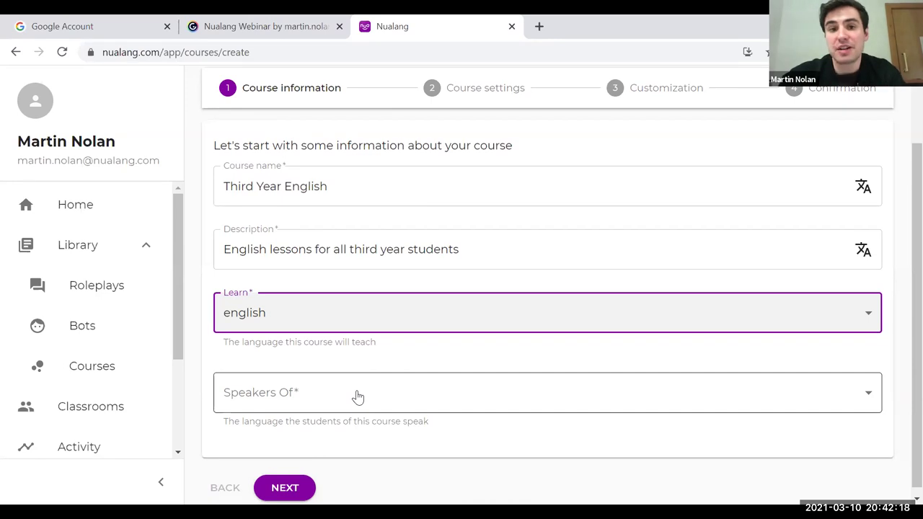
pyautogui.click(355, 323)
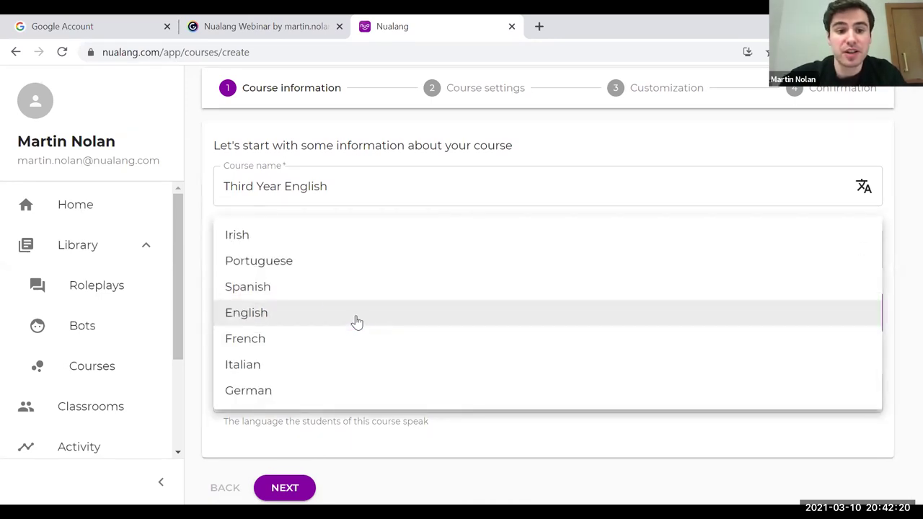
pyautogui.click(321, 288)
pyautogui.click(306, 392)
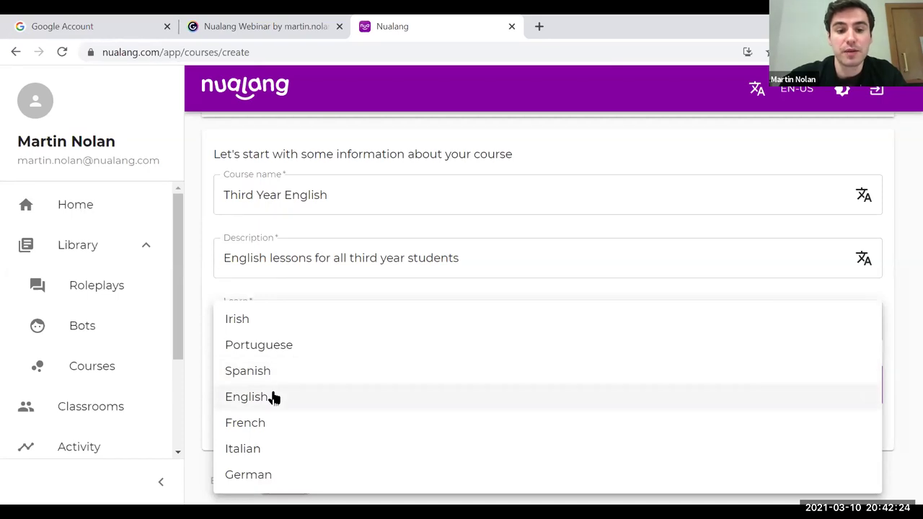
pyautogui.click(273, 397)
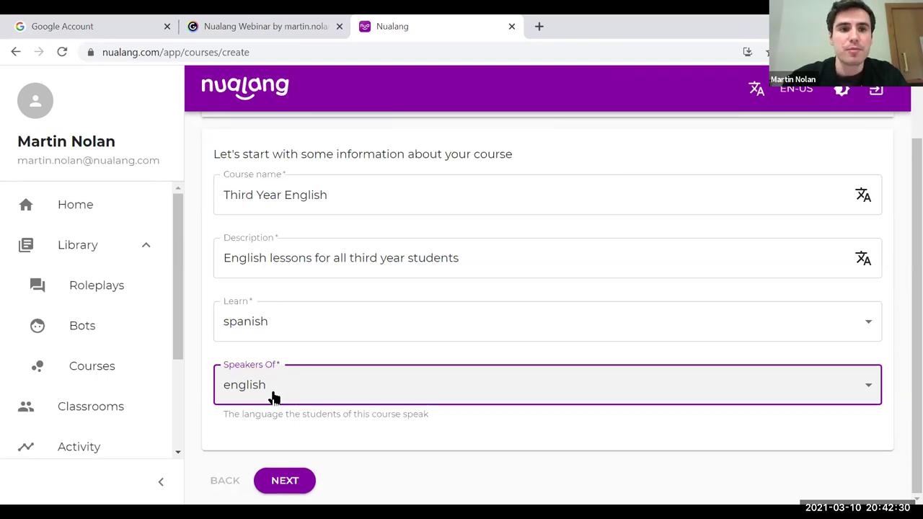
pyautogui.click(294, 337)
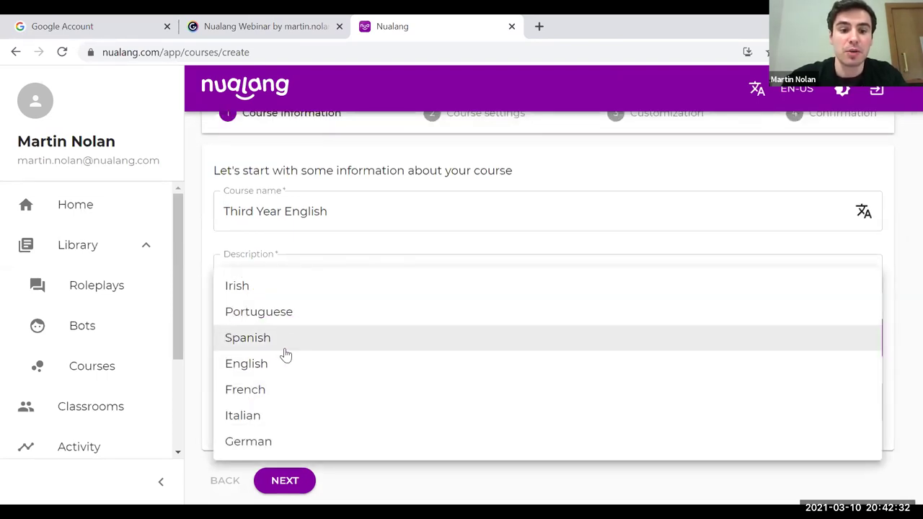
pyautogui.click(282, 363)
pyautogui.click(294, 399)
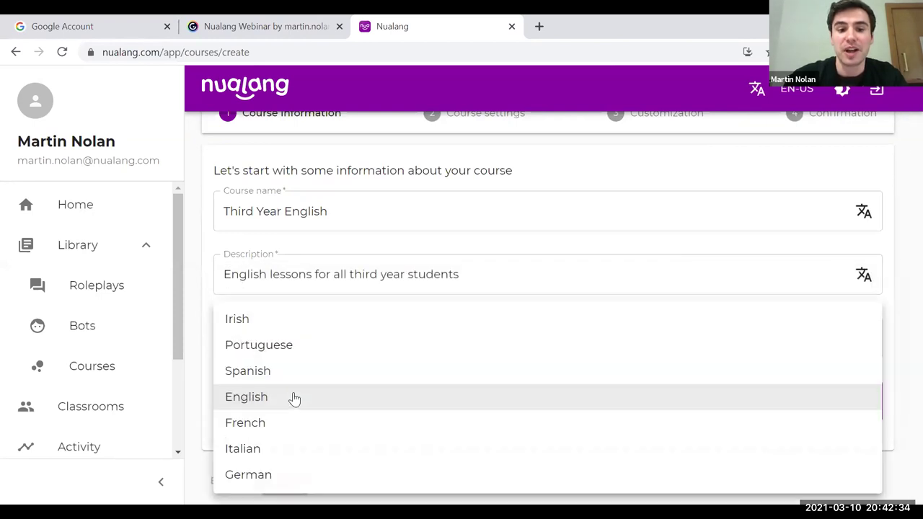
pyautogui.click(294, 399)
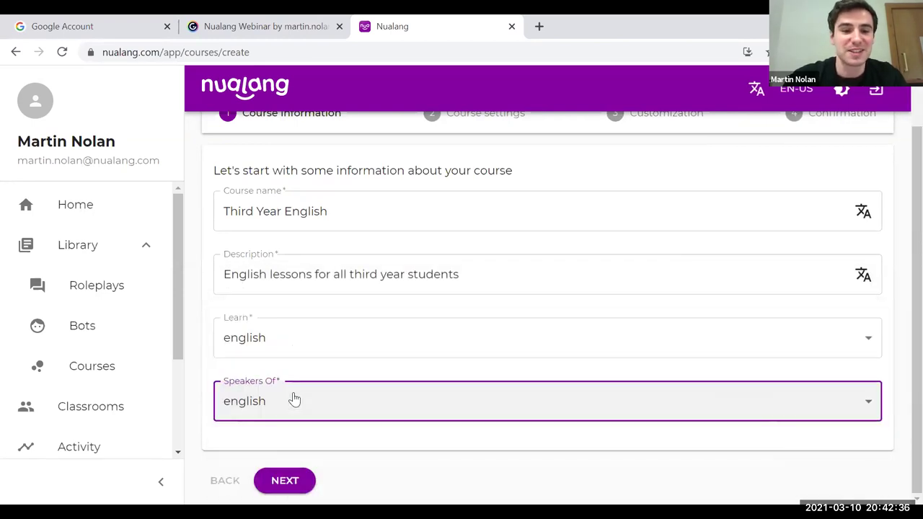
pyautogui.click(294, 480)
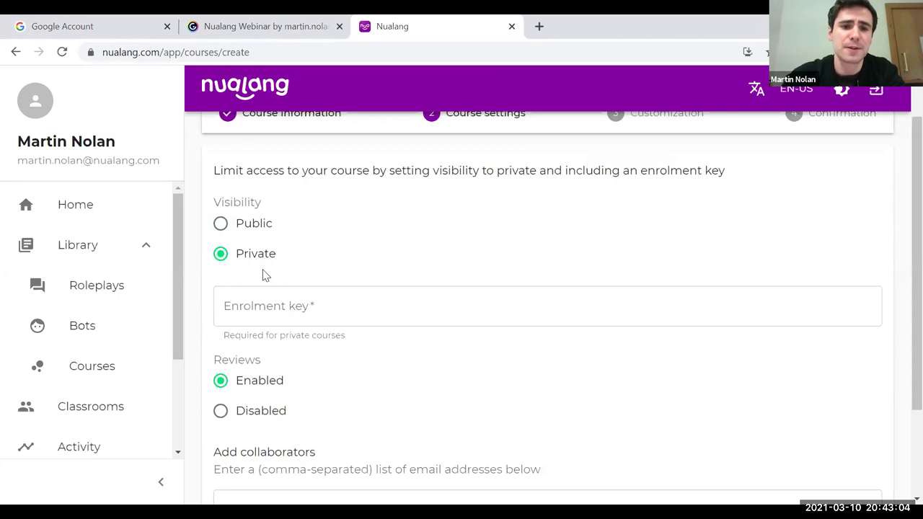
# Enter an enrolment key for the course and set Reviews to Disabled.
pyautogui.click(270, 308)
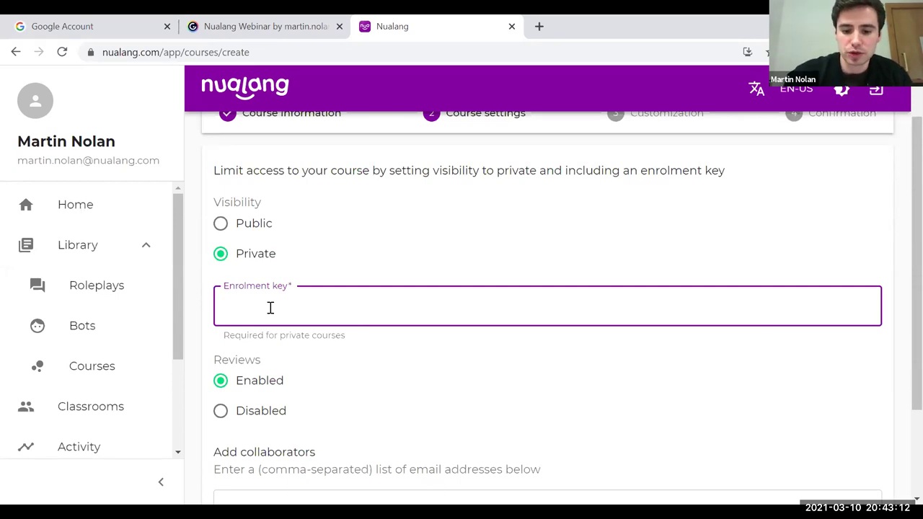
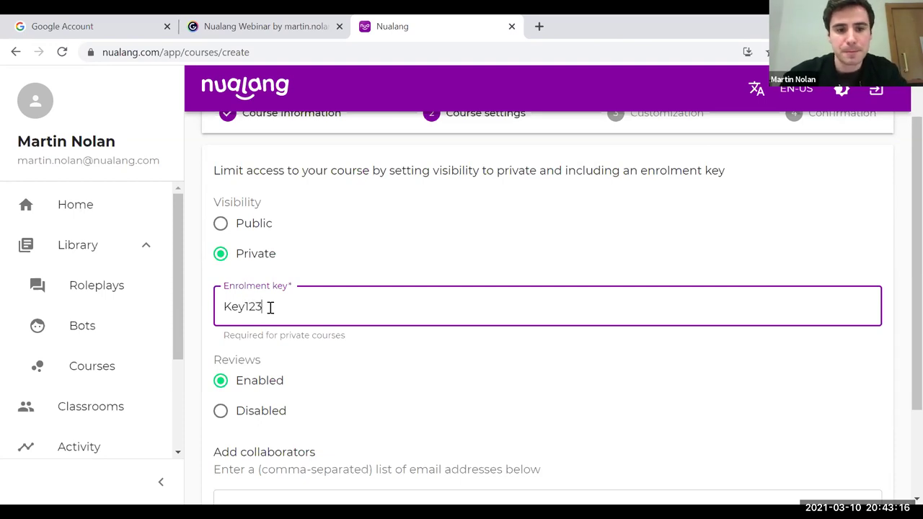
pyautogui.scroll(-2, 270, 307)
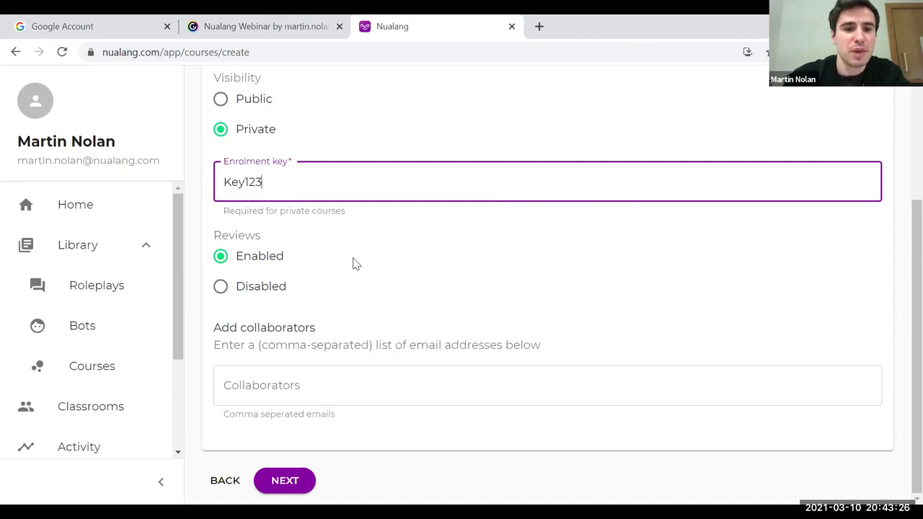
pyautogui.click(222, 286)
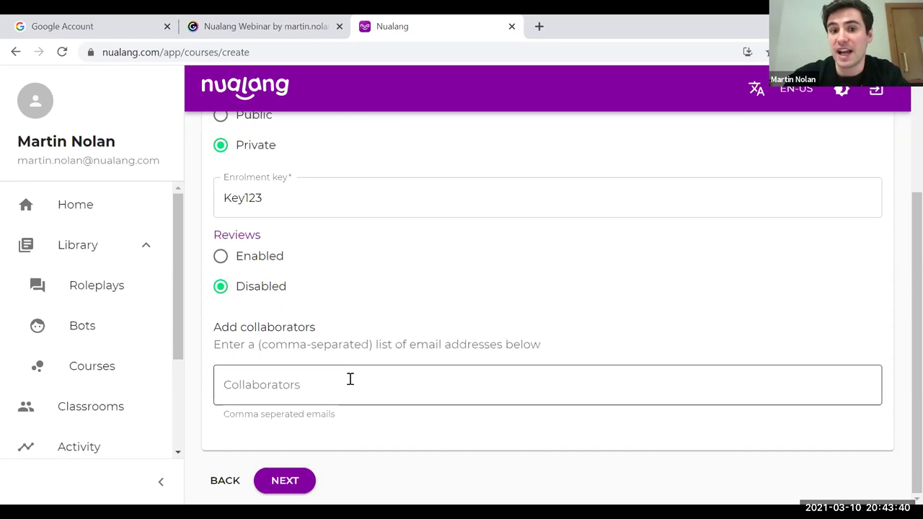
# Briefly reach the Customization step, then return to the course settings step.
pyautogui.click(283, 482)
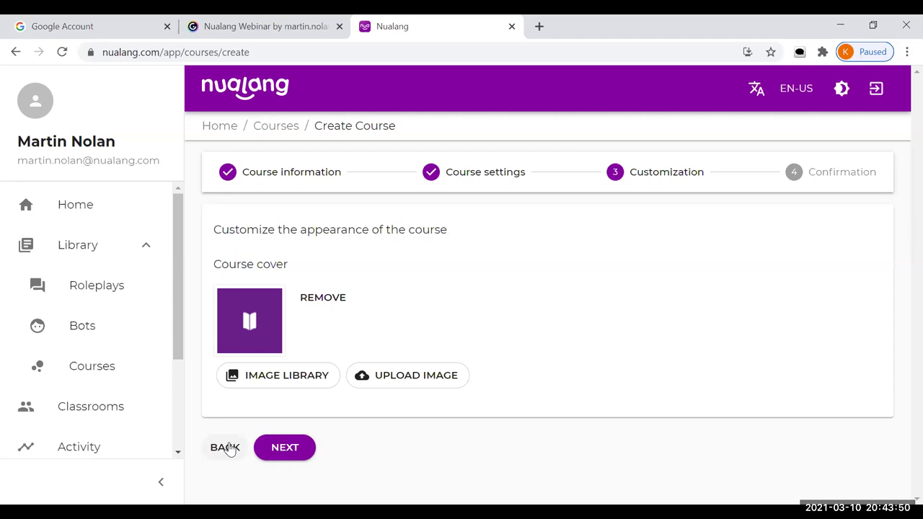
pyautogui.click(227, 449)
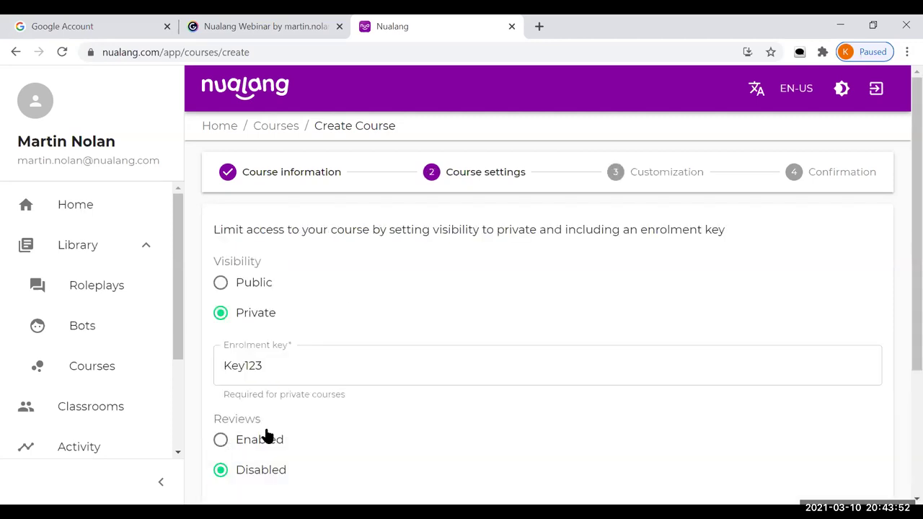
# Go back to course information, set Speakers Of to French, and advance to course settings.
pyautogui.scroll(-3, 482, 414)
pyautogui.scroll(3, 402, 404)
pyautogui.scroll(-3, 402, 406)
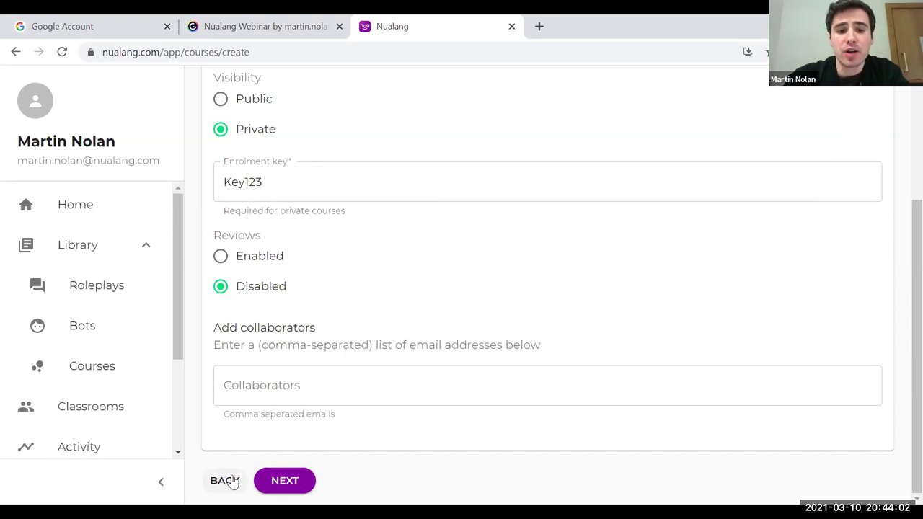
pyautogui.click(226, 481)
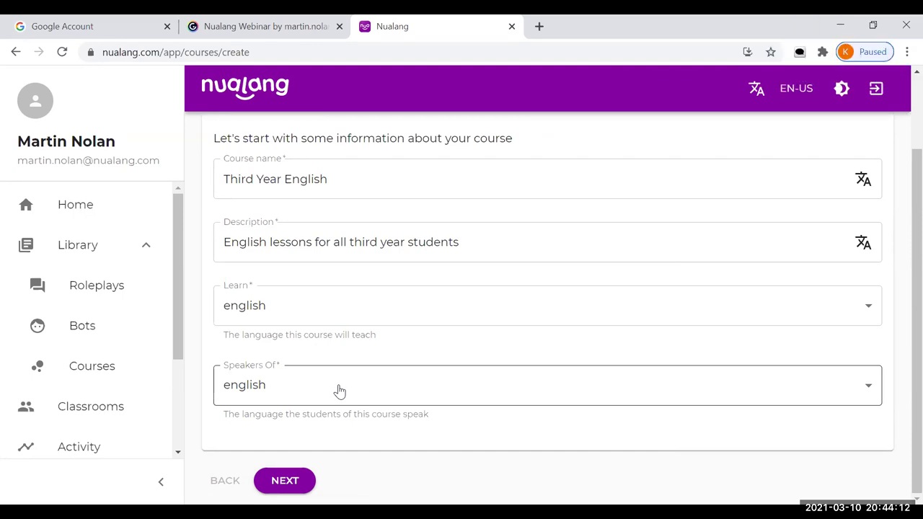
pyautogui.click(340, 391)
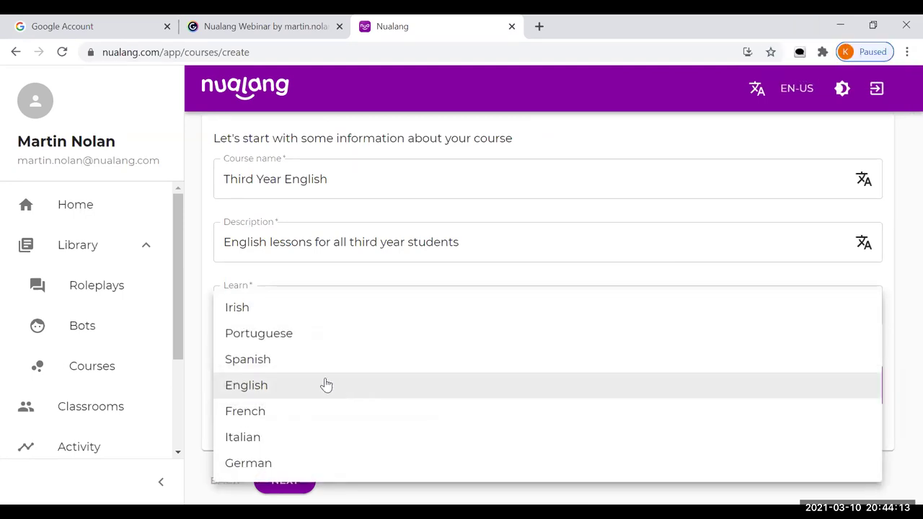
pyautogui.click(274, 411)
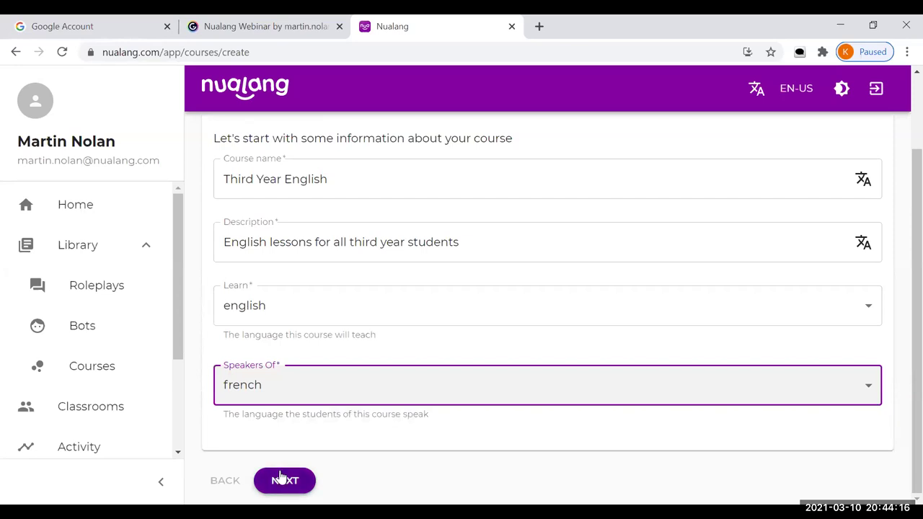
pyautogui.click(280, 477)
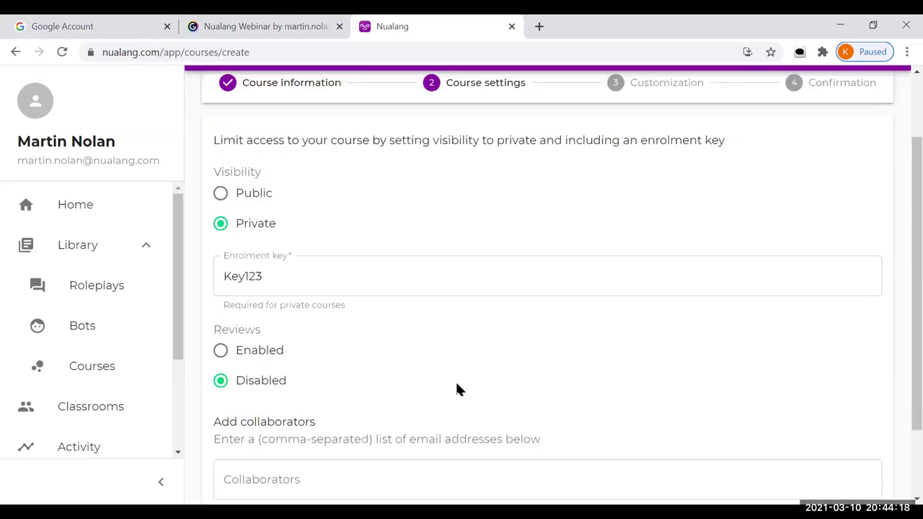
# Use the apple-on-books photo from a 'Classroom' image library search as the course cover.
pyautogui.scroll(-2, 457, 390)
pyautogui.click(286, 491)
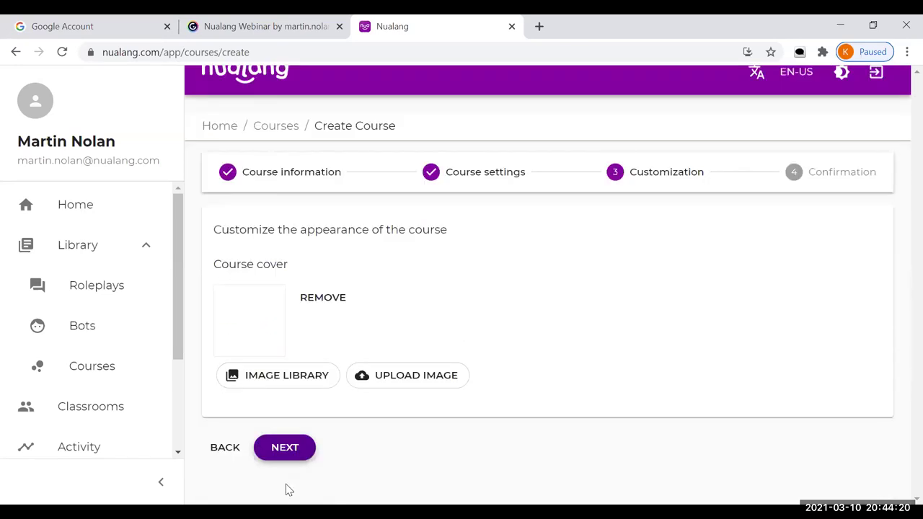
pyautogui.click(267, 377)
pyautogui.click(322, 159)
pyautogui.write('Classroom')
pyautogui.press('Return')
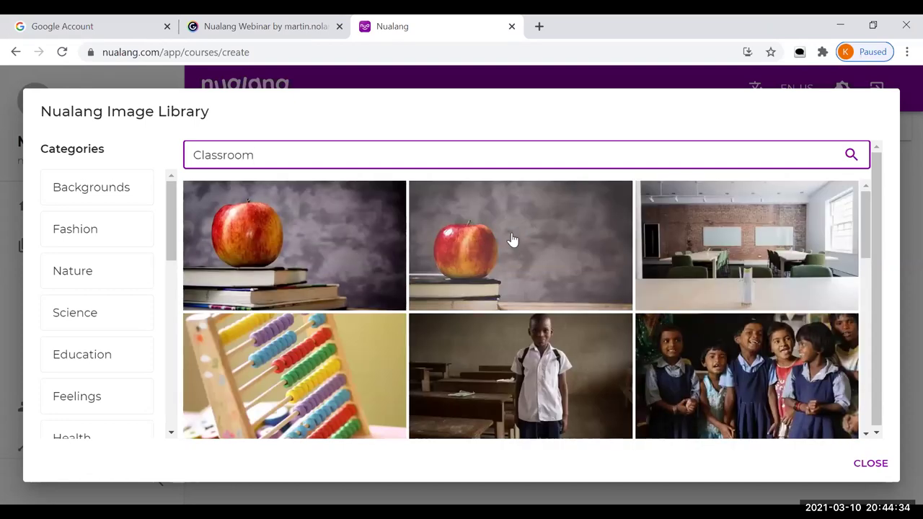
pyautogui.click(511, 239)
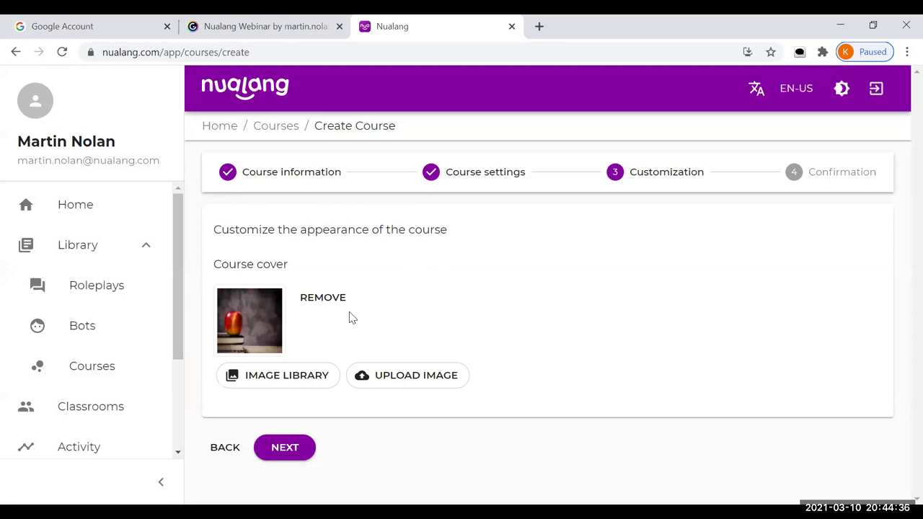
pyautogui.click(285, 447)
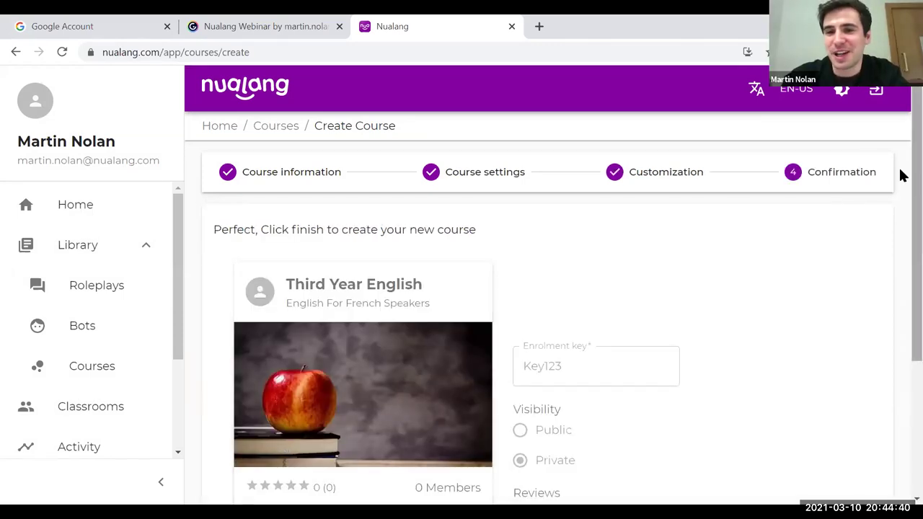
# Finish the wizard to create the Third Year English course.
pyautogui.scroll(-3, 901, 216)
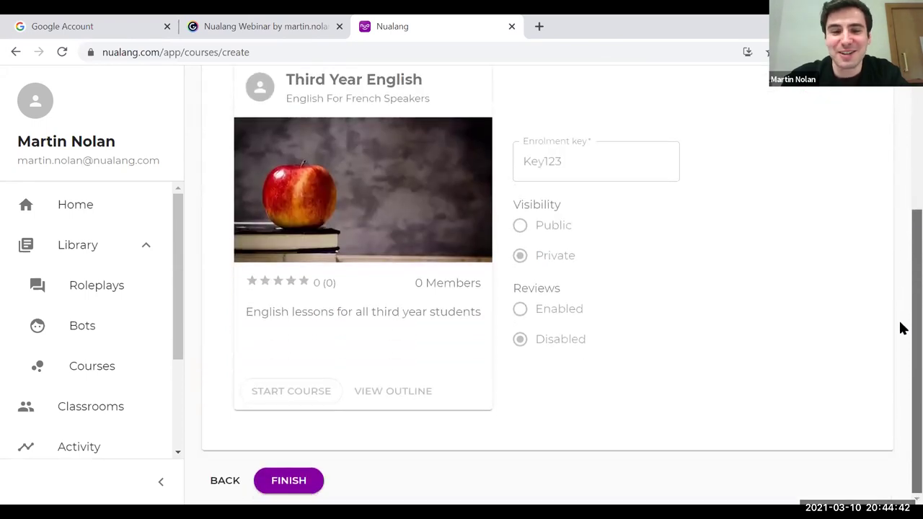
pyautogui.click(283, 486)
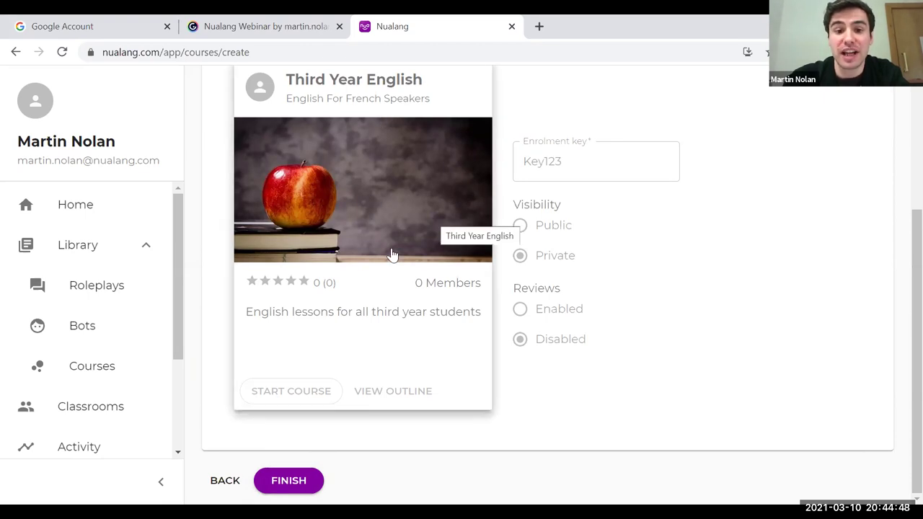
pyautogui.click(282, 483)
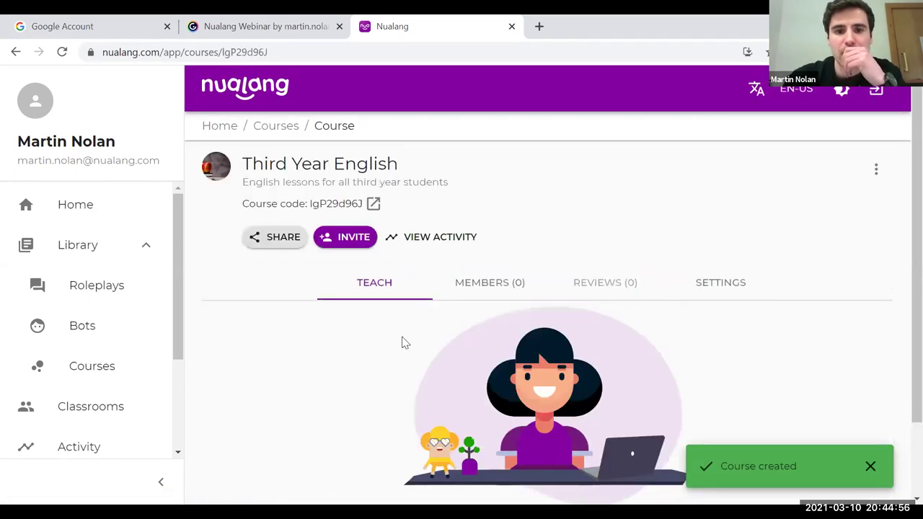
# Create a 'September' course section and start adding a new item under it.
pyautogui.scroll(-1, 404, 344)
pyautogui.scroll(1, 404, 343)
pyautogui.scroll(-1, 404, 343)
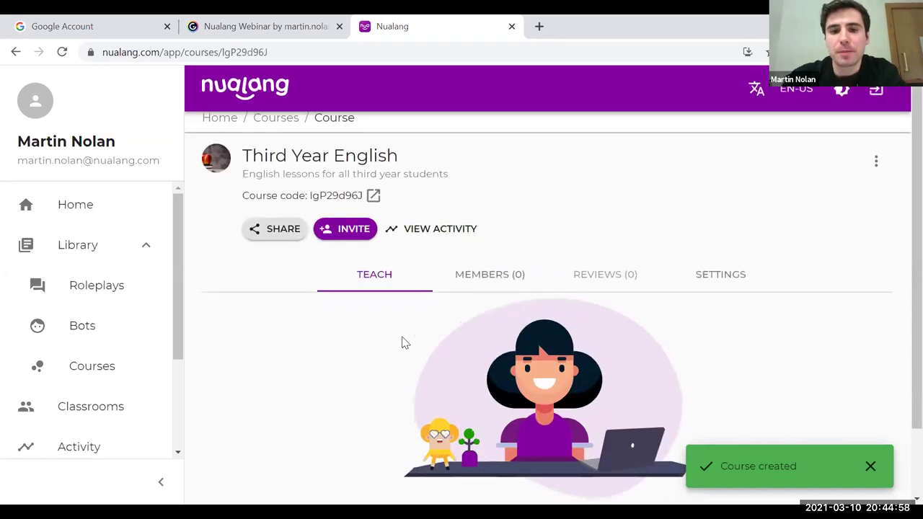
pyautogui.scroll(-1, 406, 342)
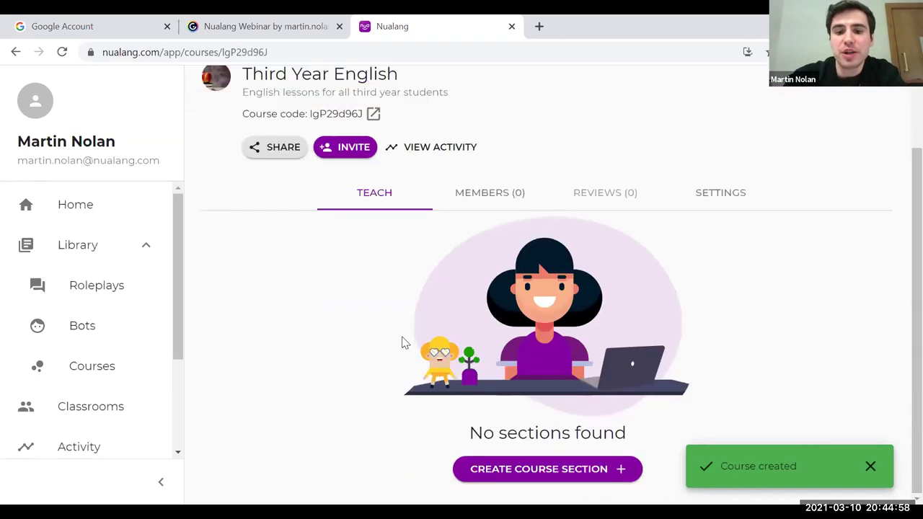
pyautogui.click(569, 478)
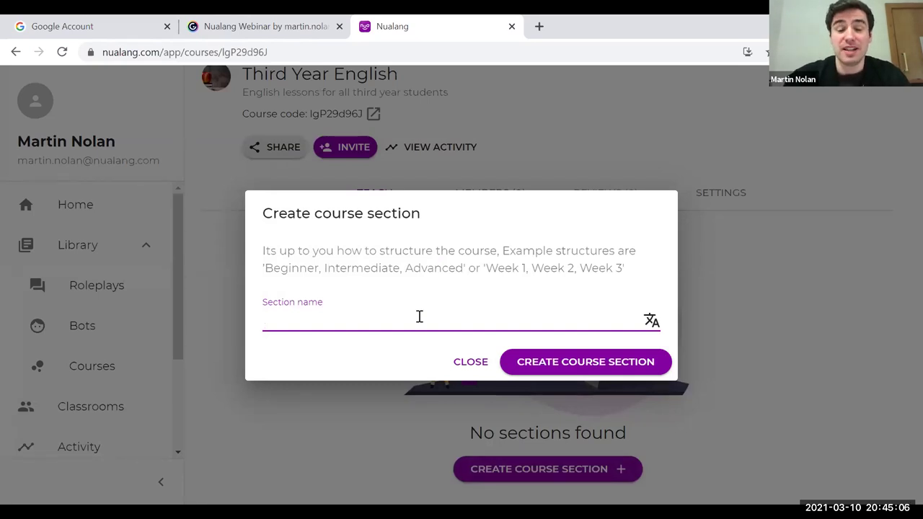
pyautogui.write('Se')
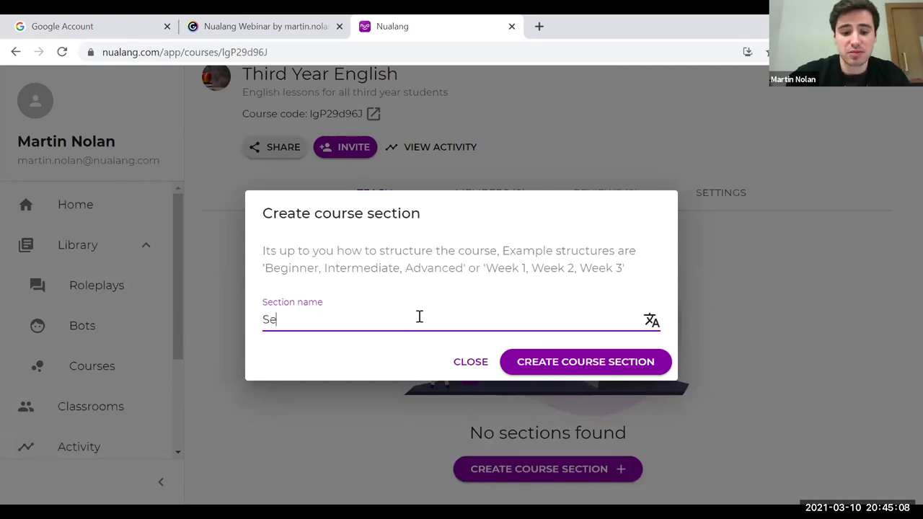
pyautogui.write('ptember')
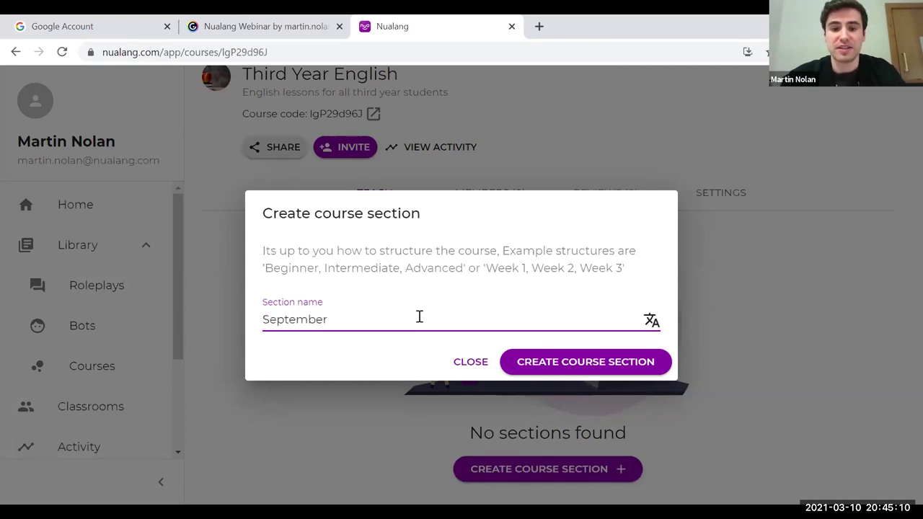
pyautogui.click(558, 361)
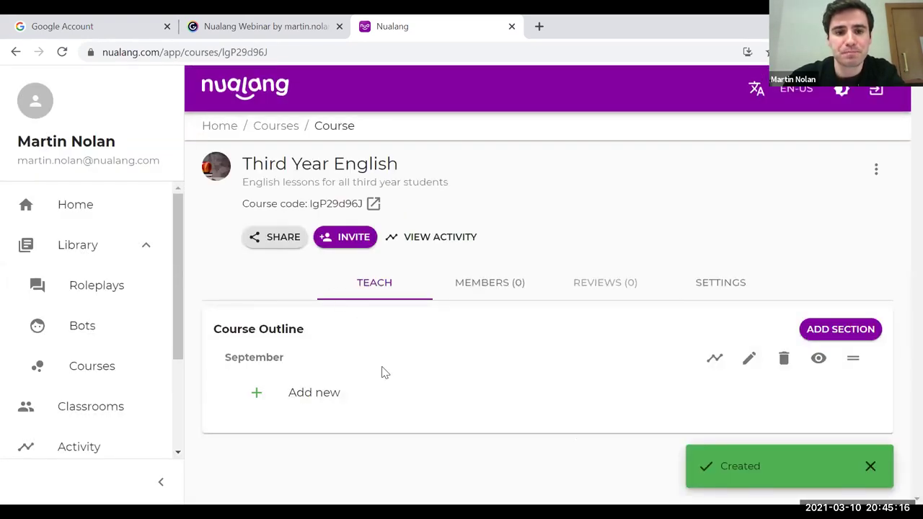
pyautogui.click(303, 403)
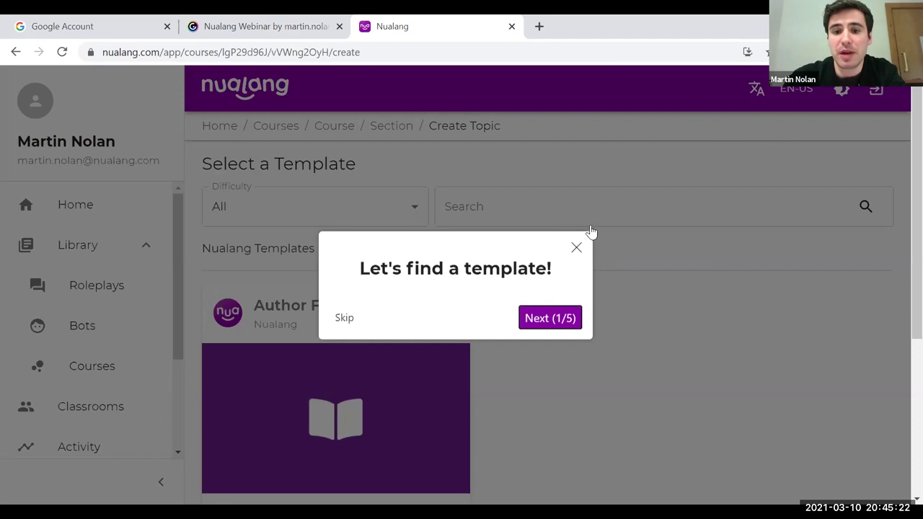
# Skip the template tour and choose Author From Scratch for the new topic.
pyautogui.click(577, 250)
pyautogui.scroll(-3, 529, 359)
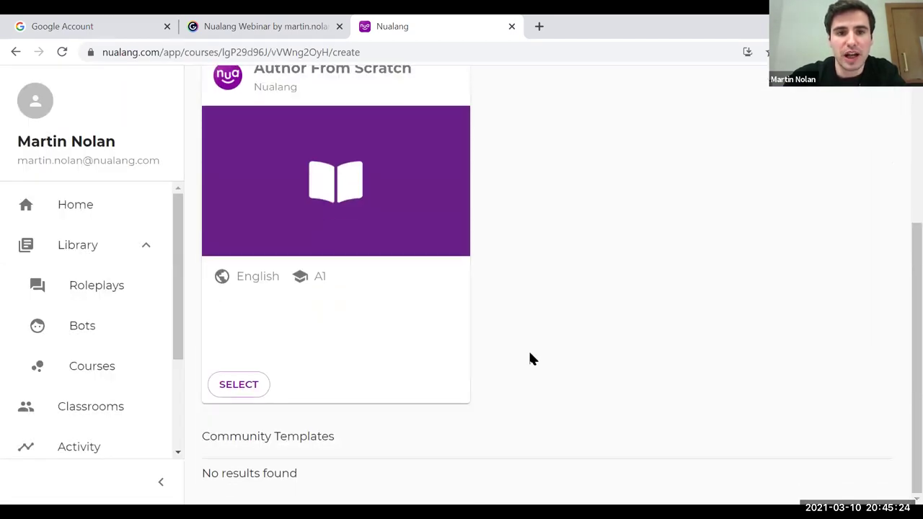
pyautogui.scroll(1, 901, 258)
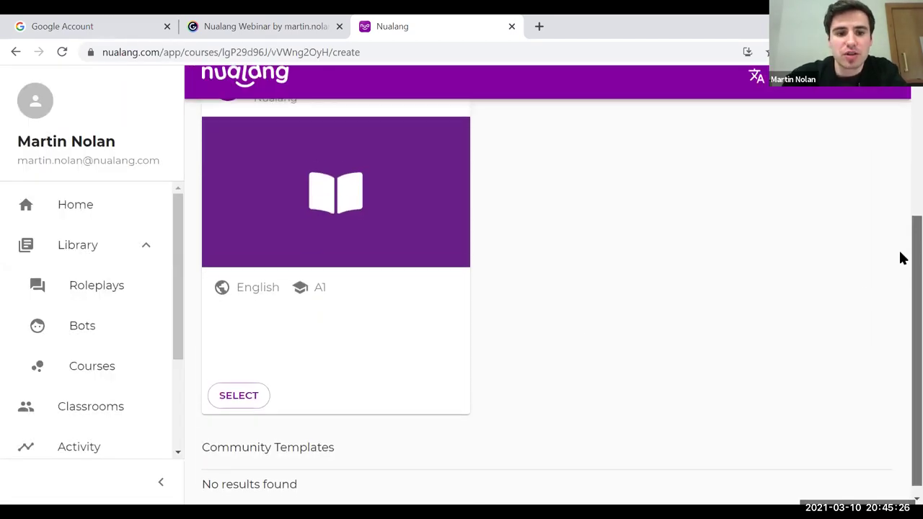
pyautogui.click(231, 404)
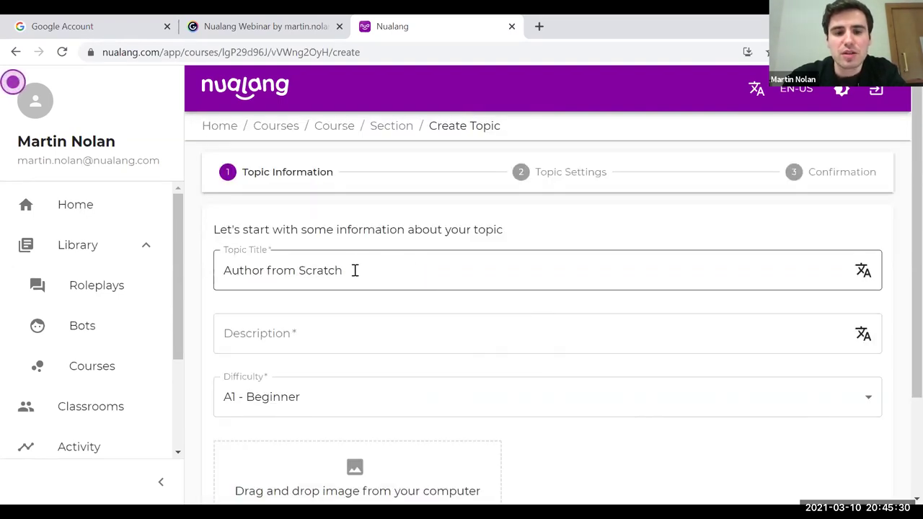
# Title the topic 'Family', describe it as 'Talking about your family members', at A1 - Beginner.
pyautogui.click(354, 271)
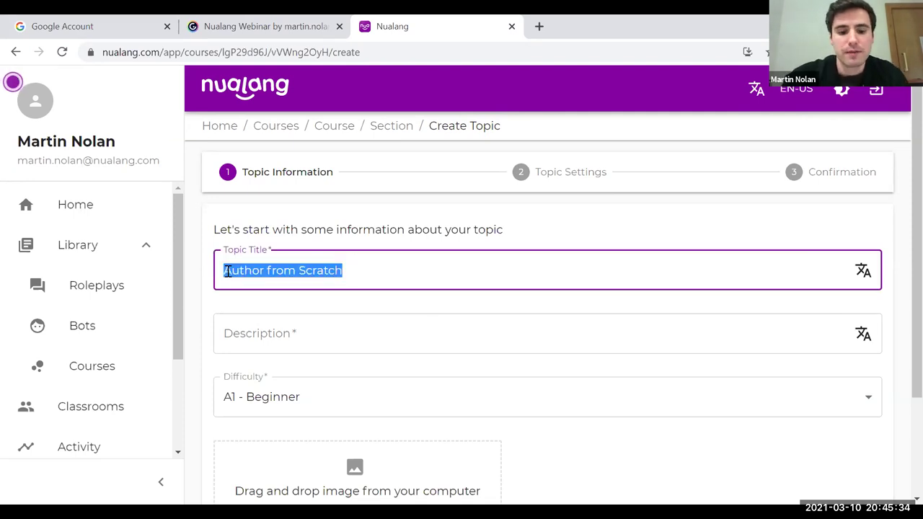
pyautogui.write('Family')
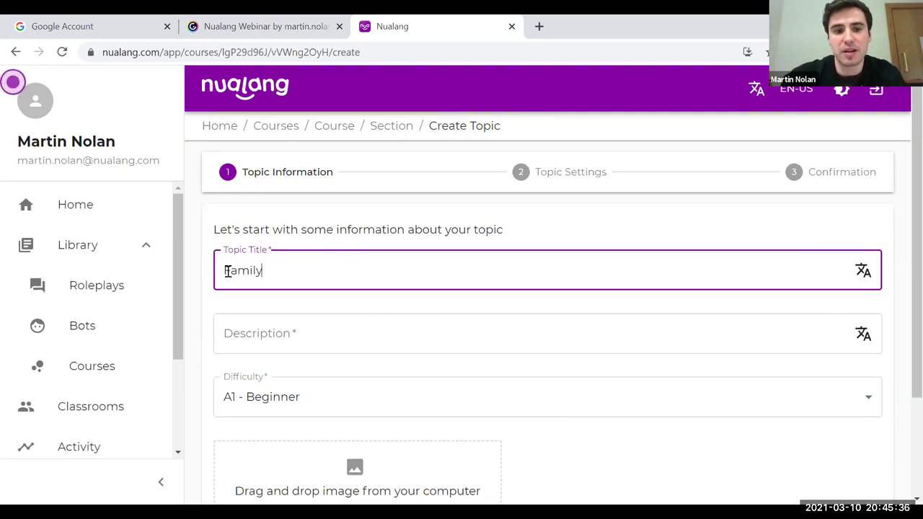
pyautogui.click(321, 335)
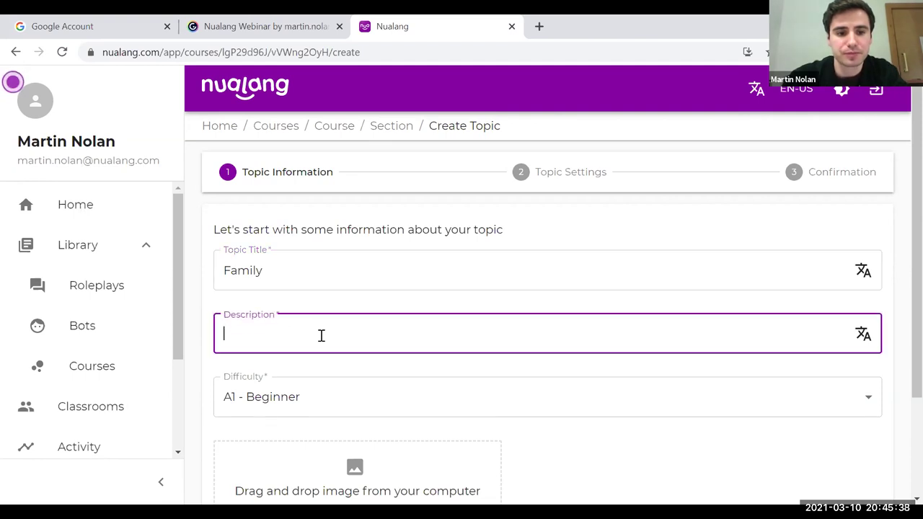
pyautogui.write('Talking')
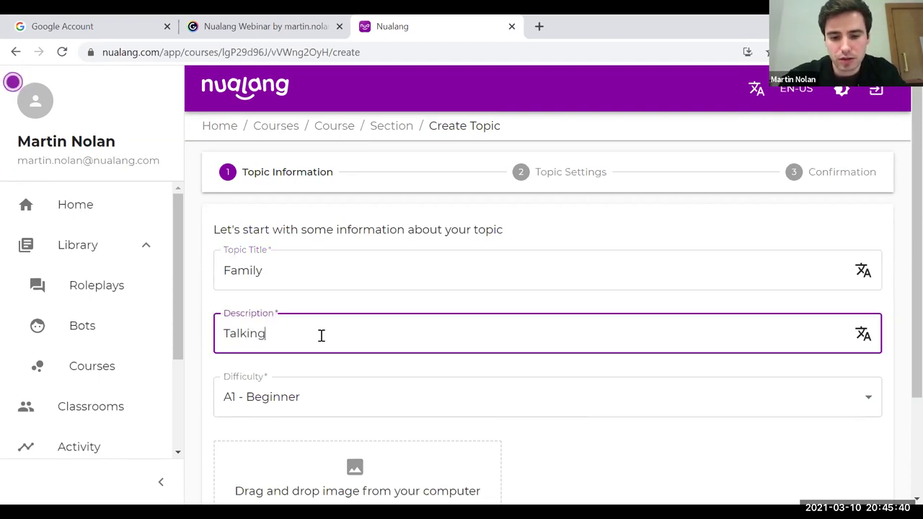
pyautogui.write(' abou')
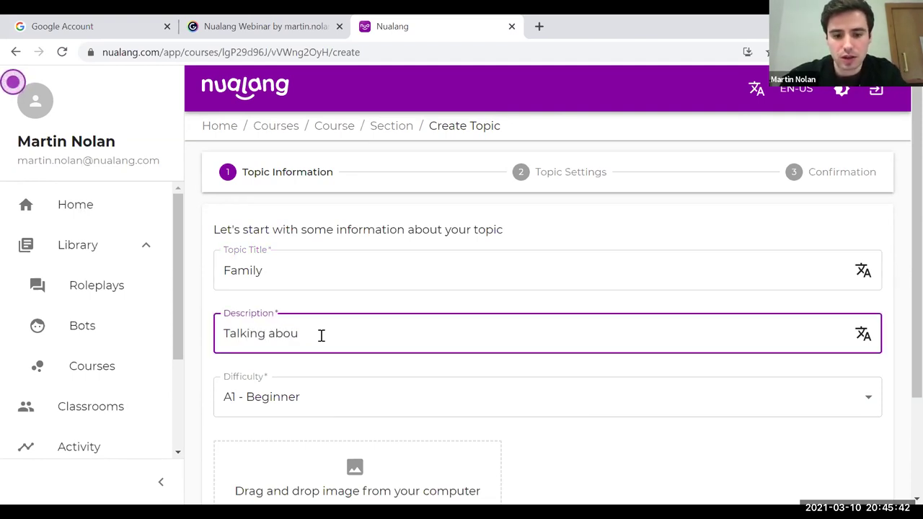
pyautogui.write('t your famil')
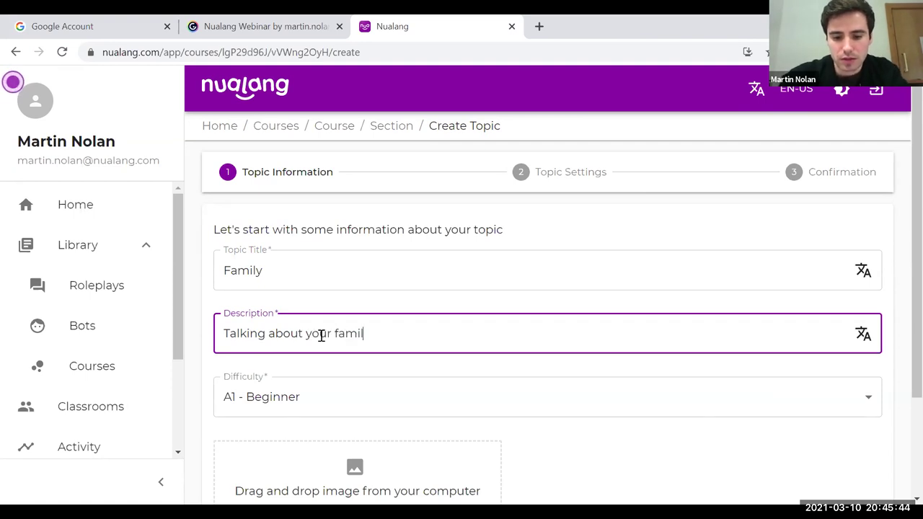
pyautogui.write('y members')
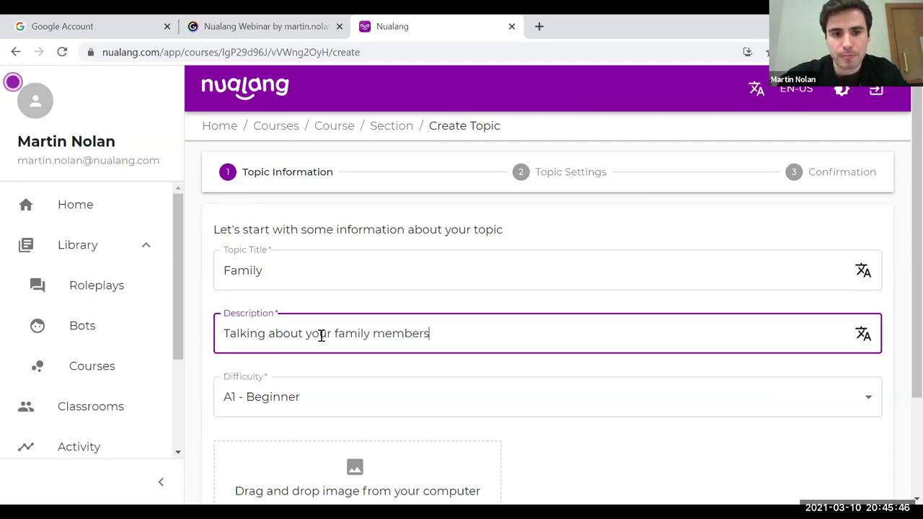
pyautogui.scroll(-1, 901, 238)
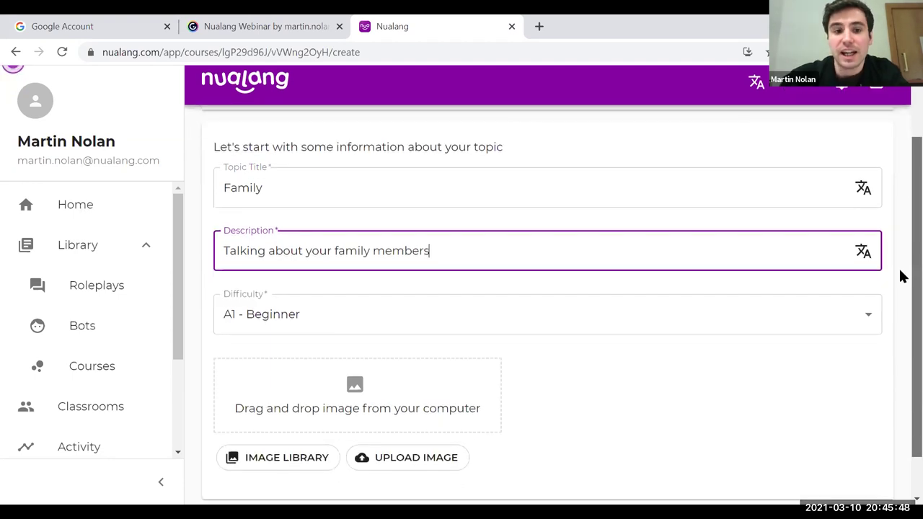
pyautogui.scroll(-1, 379, 295)
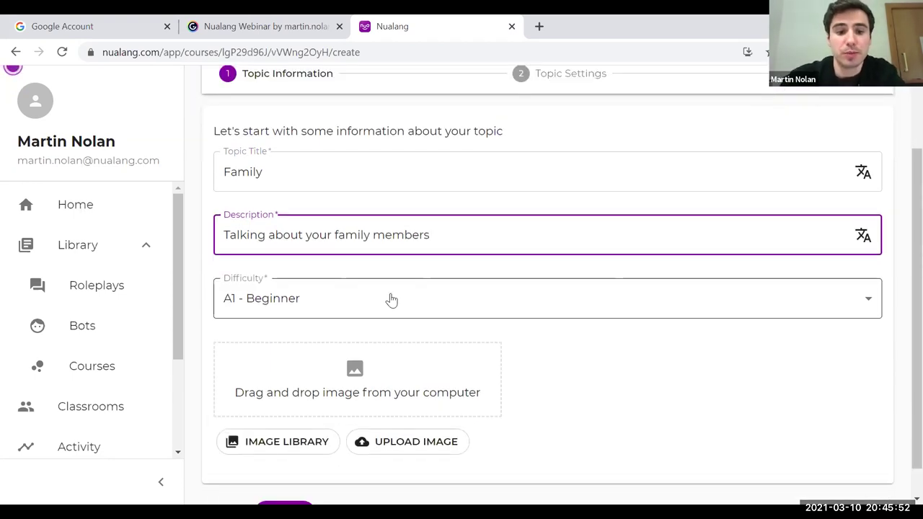
pyautogui.click(391, 300)
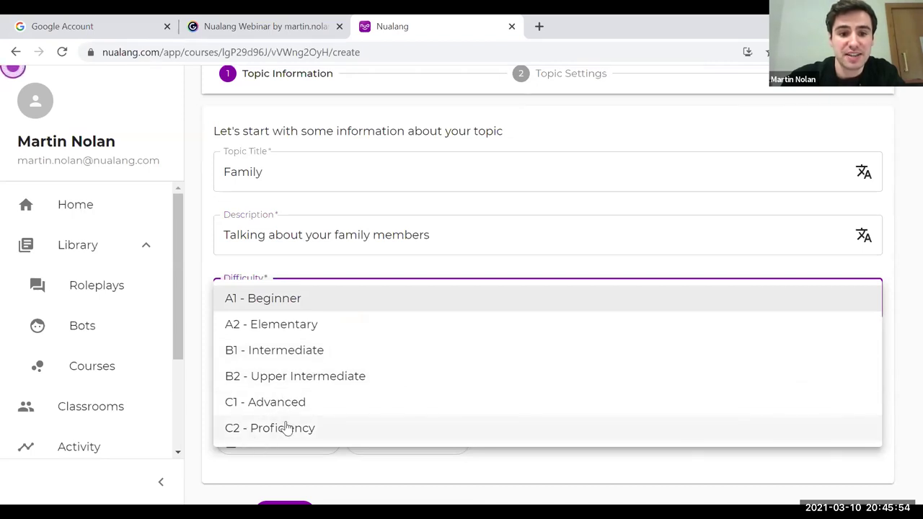
pyautogui.click(297, 301)
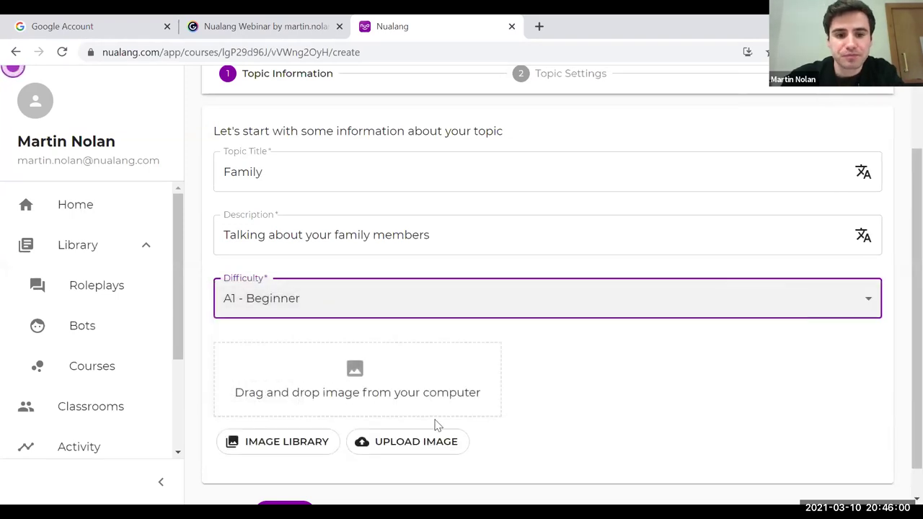
pyautogui.click(289, 443)
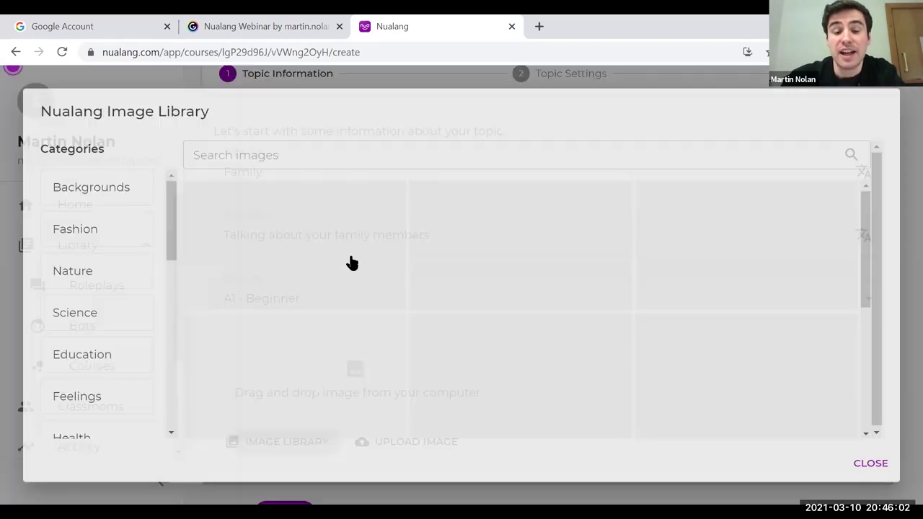
# Search the image library for 'family' and set the parent-and-child beach photo as the topic image.
pyautogui.click(332, 160)
pyautogui.write('family')
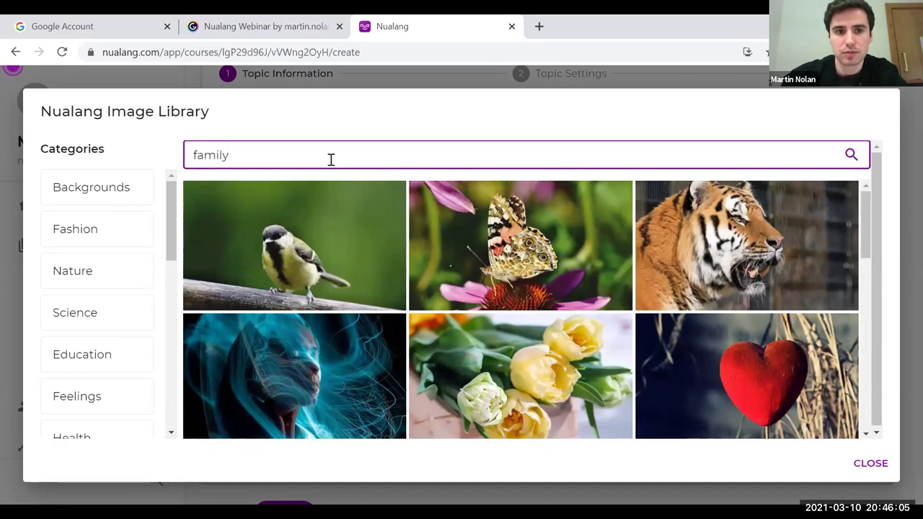
pyautogui.press('Return')
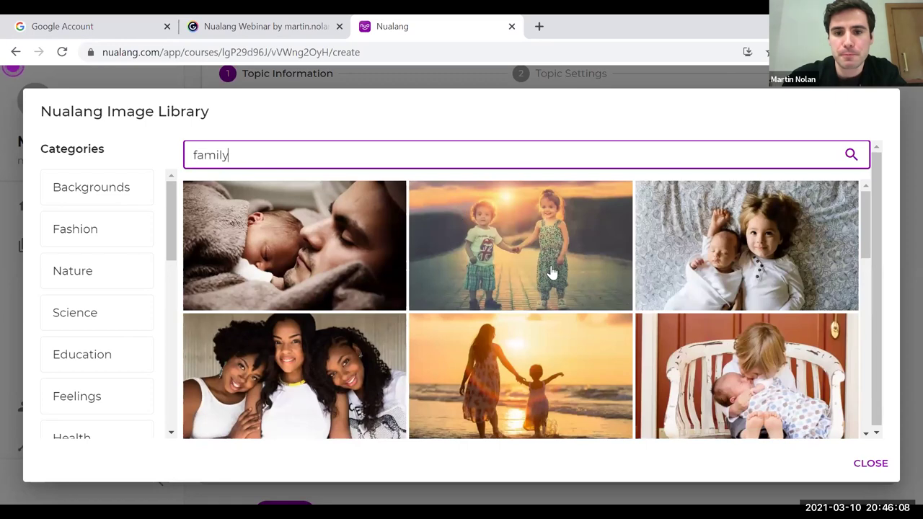
pyautogui.scroll(-7, 532, 362)
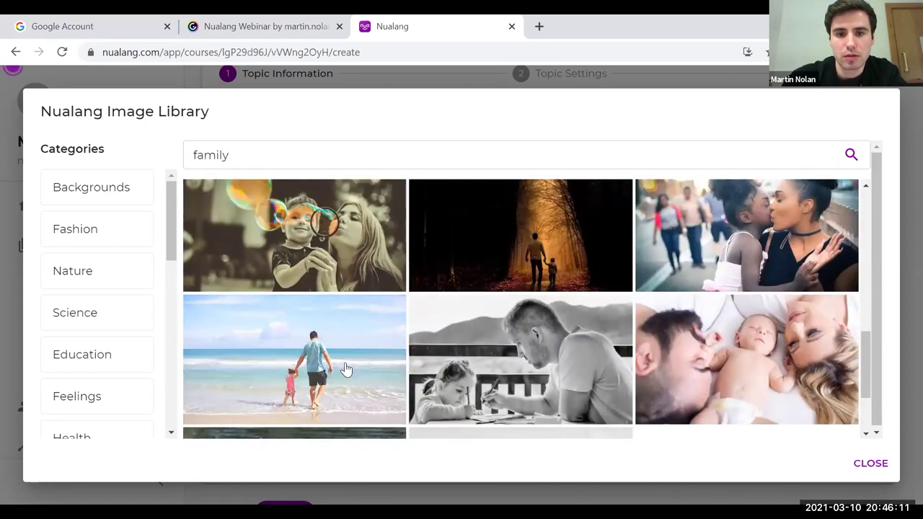
pyautogui.click(346, 369)
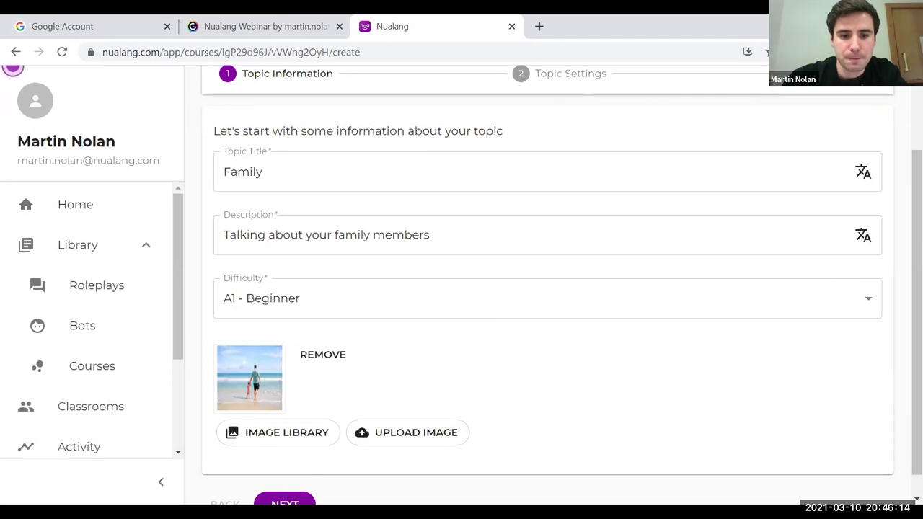
pyautogui.click(287, 499)
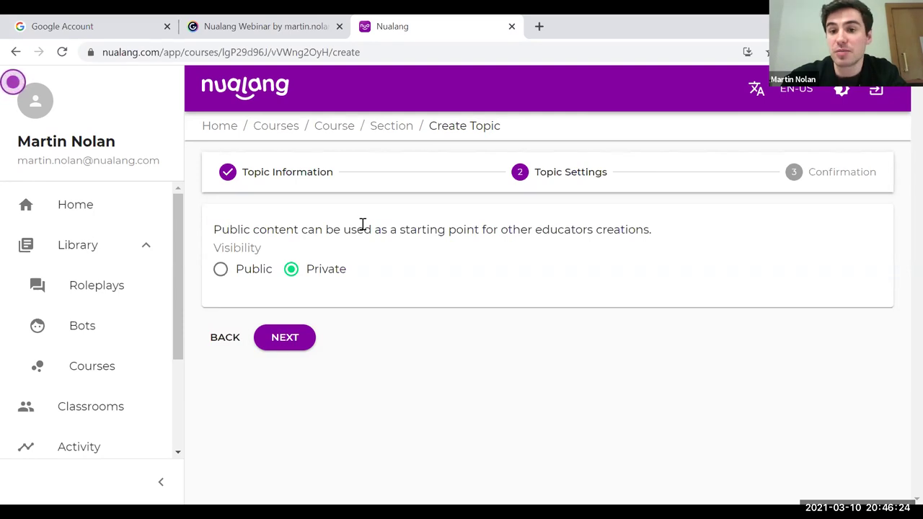
# Pass Topic Settings and confirm to create the Family topic.
pyautogui.click(276, 344)
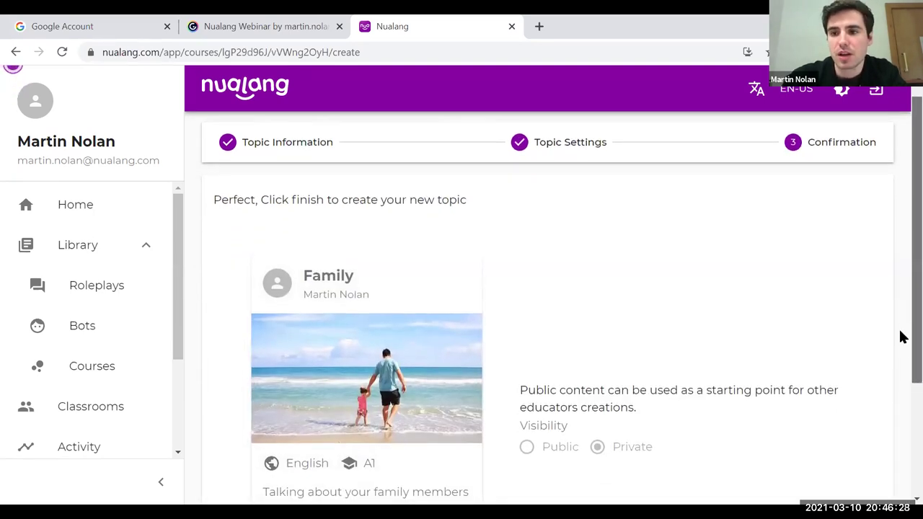
pyautogui.scroll(-3, 902, 361)
pyautogui.click(297, 481)
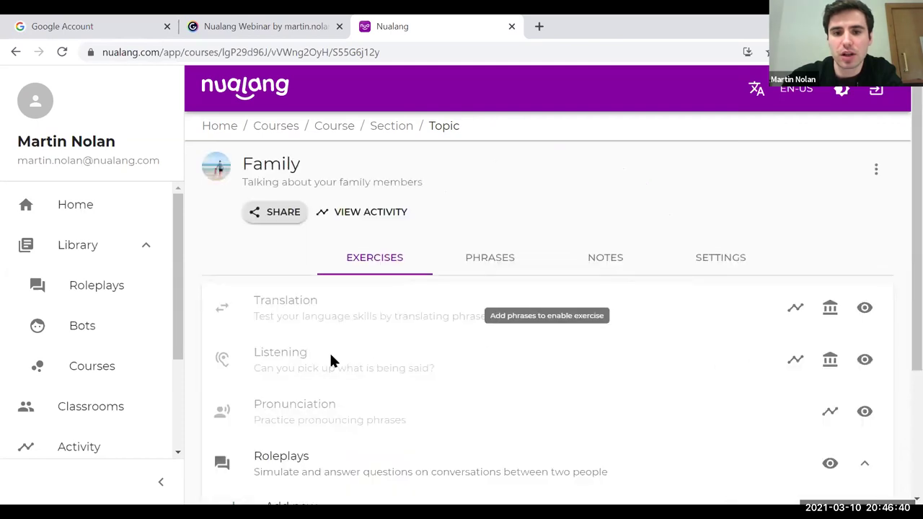
# Open the Family topic's Phrases tab and its Upload Phrases dialog.
pyautogui.click(483, 274)
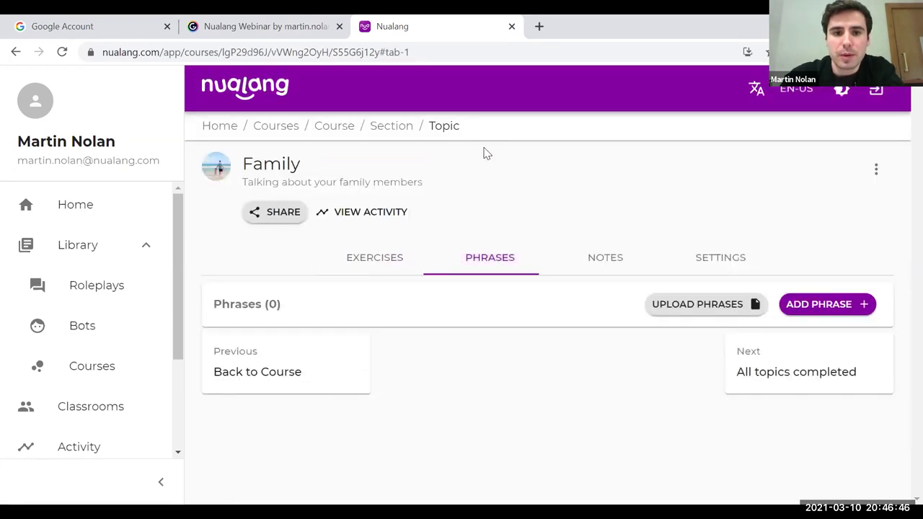
pyautogui.click(691, 306)
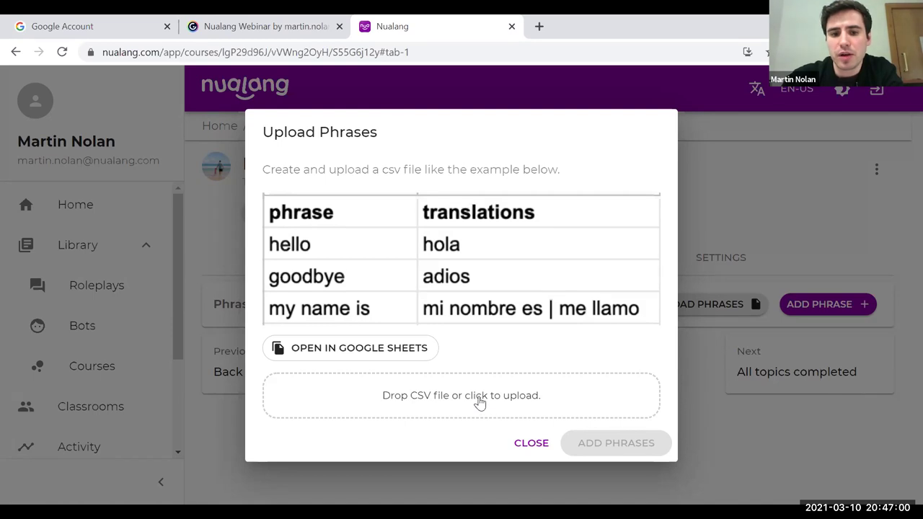
# Upload 'Family Phrases - Sheet1' from Downloads, adding its 15 phrases to the topic.
pyautogui.click(479, 401)
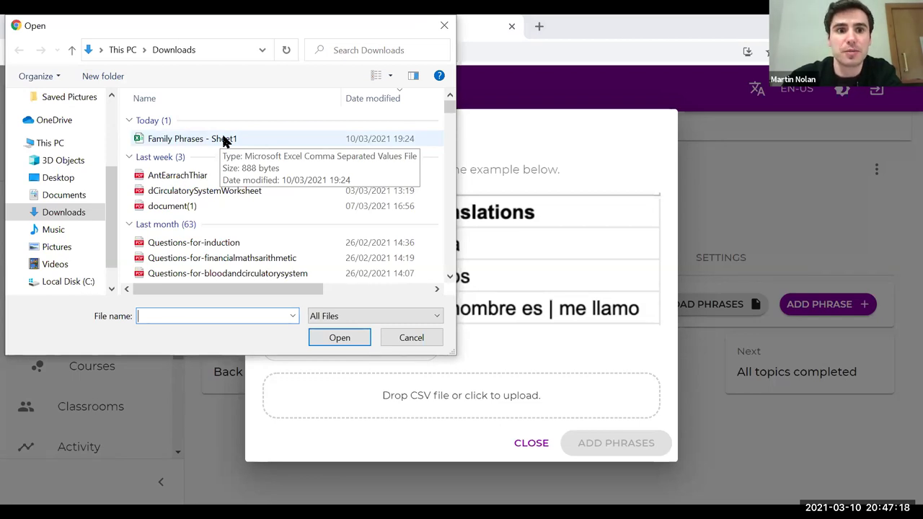
pyautogui.click(223, 139)
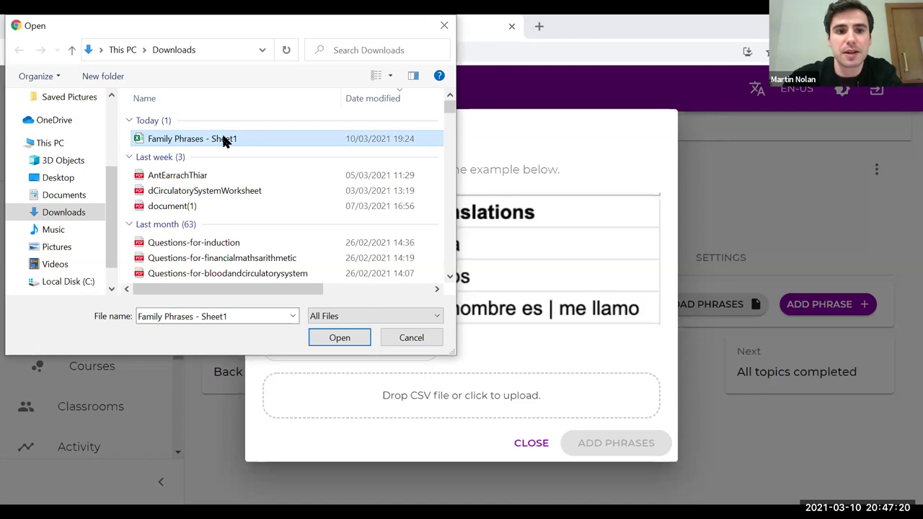
pyautogui.press('Return')
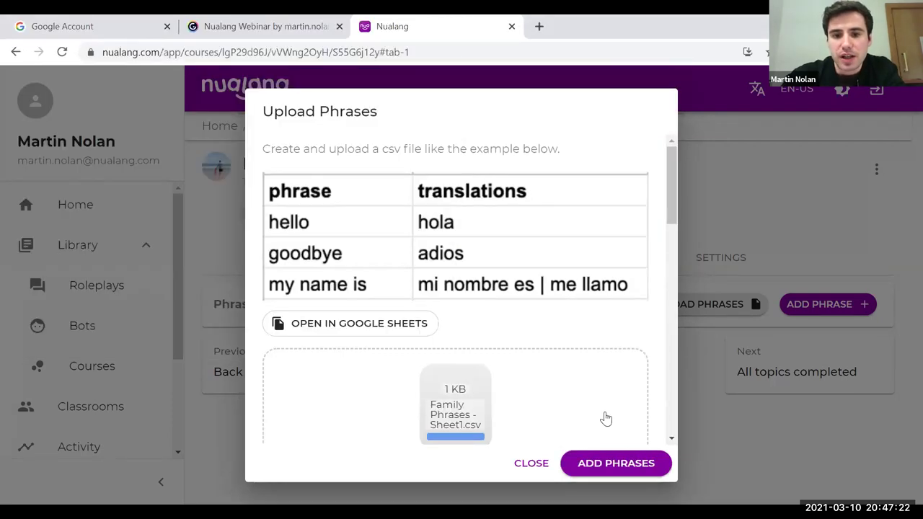
pyautogui.click(593, 460)
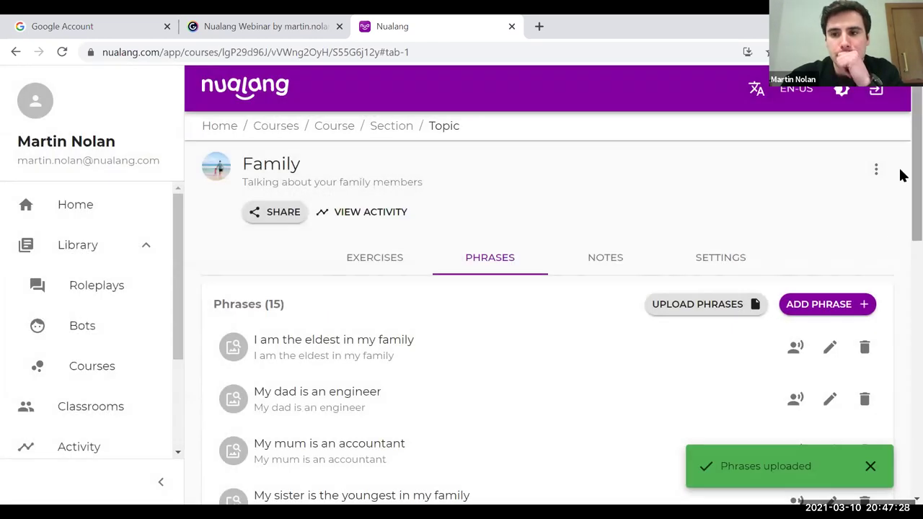
pyautogui.scroll(-4, 900, 175)
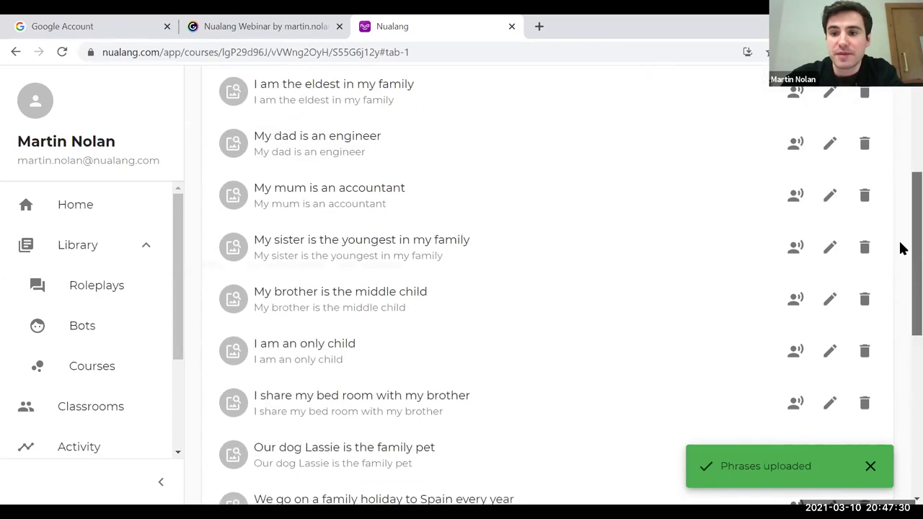
pyautogui.scroll(-5, 901, 248)
pyautogui.moveTo(901, 373); pyautogui.dragTo(900, 157)
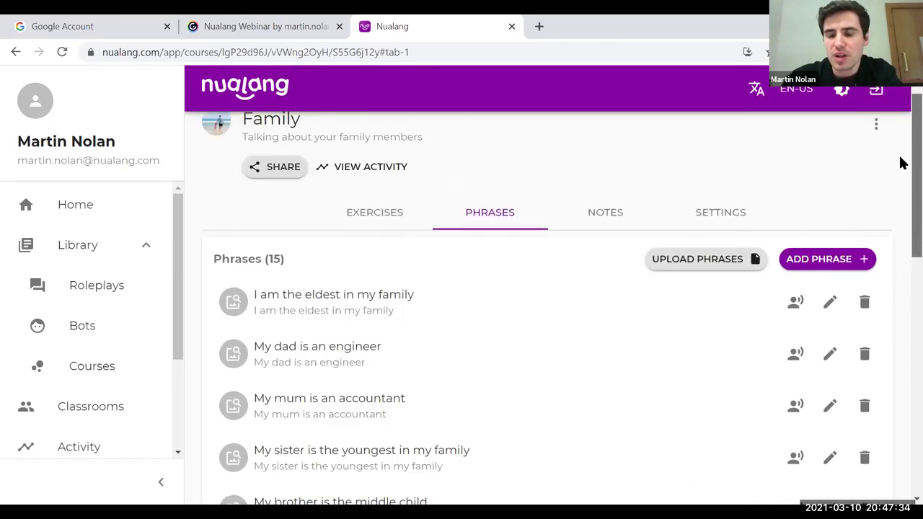
# Edit 'I am the eldest in my family', drop the duplicate English entry and auto-translate it to 'Je suis l'aîné de ma famille'.
pyautogui.click(831, 303)
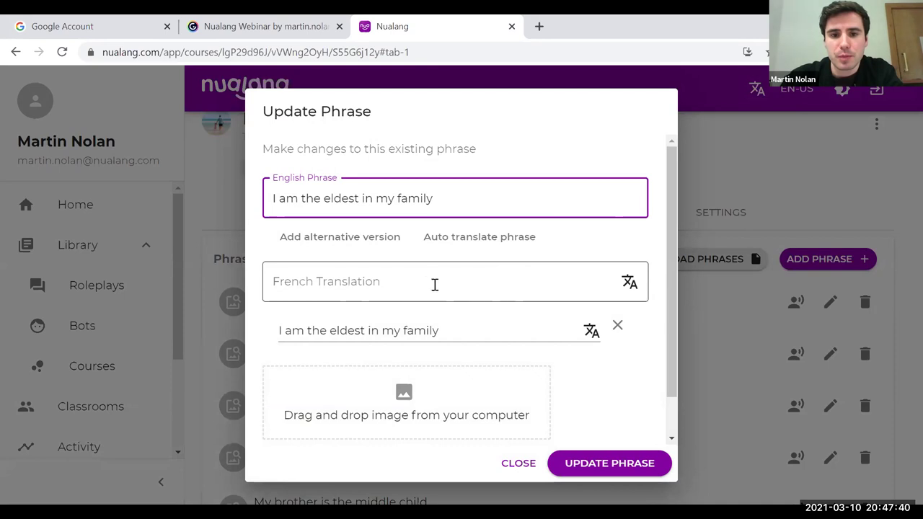
pyautogui.click(618, 327)
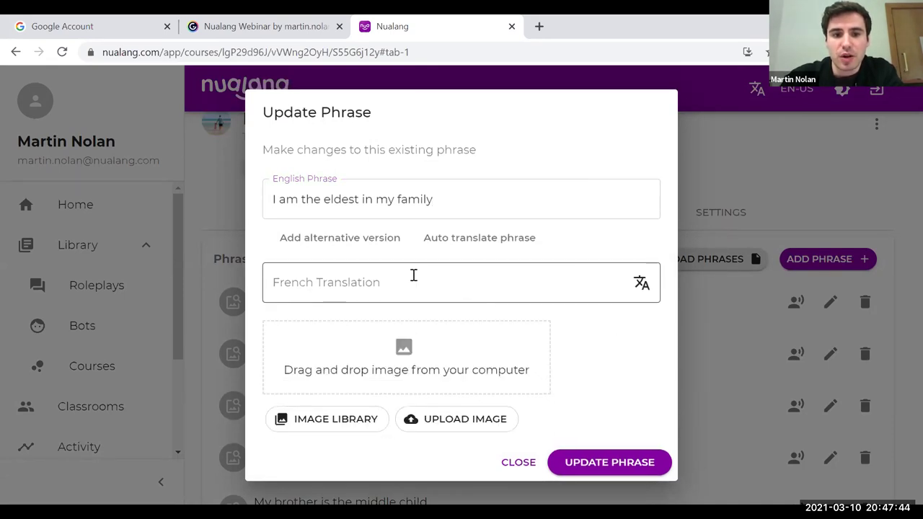
pyautogui.click(507, 244)
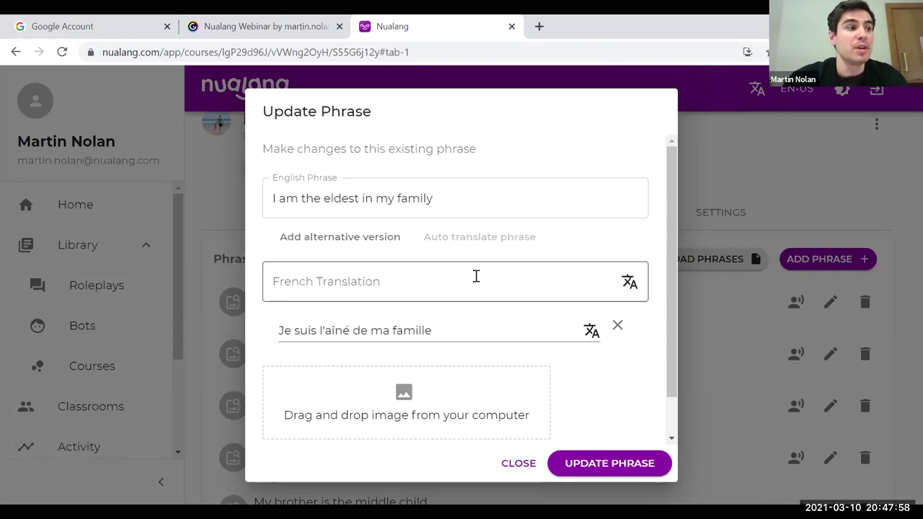
pyautogui.click(476, 277)
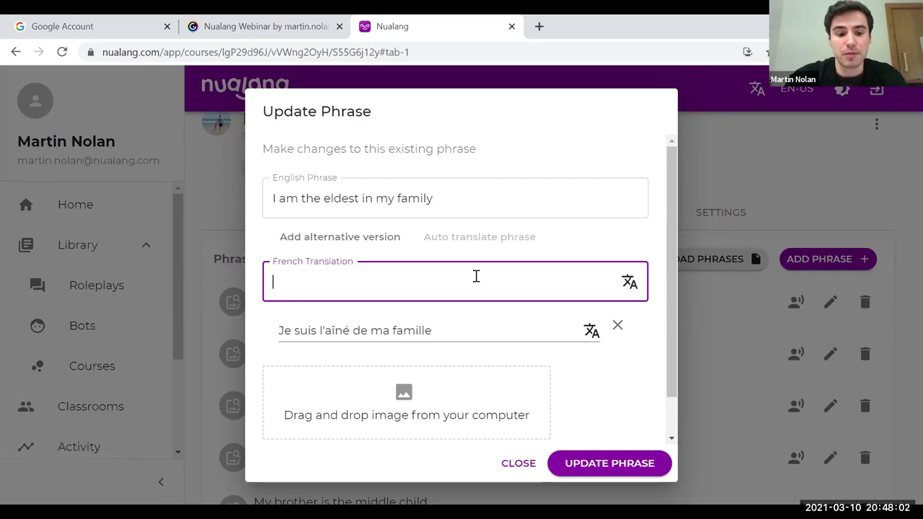
pyautogui.write('mmm')
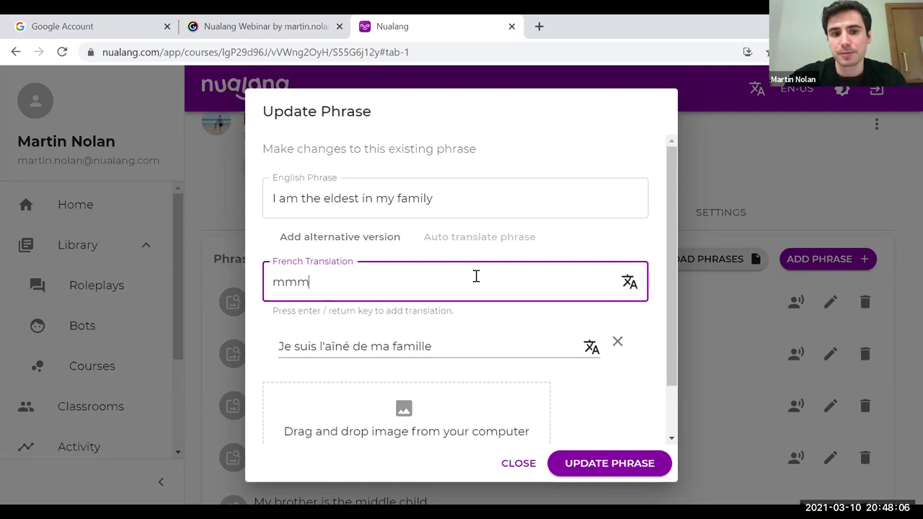
pyautogui.press('BackSpace')
pyautogui.moveTo(673, 282); pyautogui.dragTo(673, 336)
# Attach the mother-and-daughters photo from an image library search for 'family' and update the phrase.
pyautogui.click(312, 423)
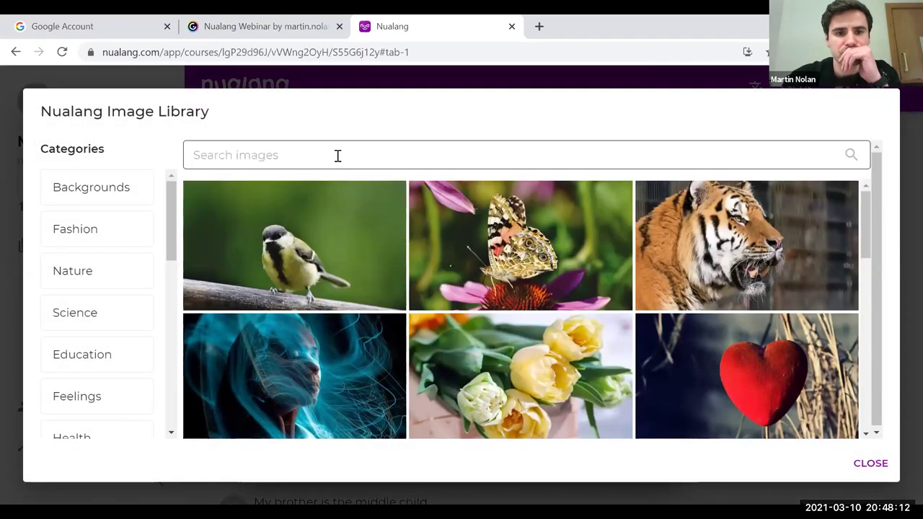
pyautogui.click(337, 156)
pyautogui.write('family')
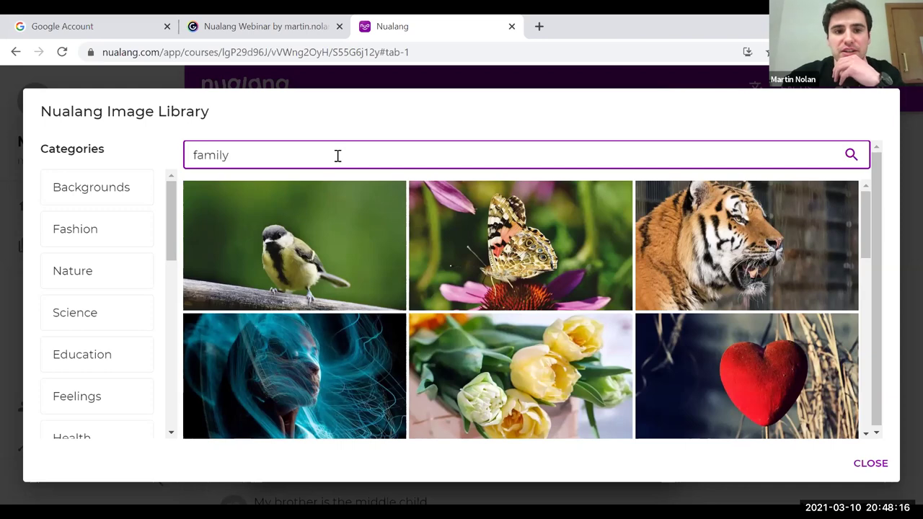
pyautogui.press('Return')
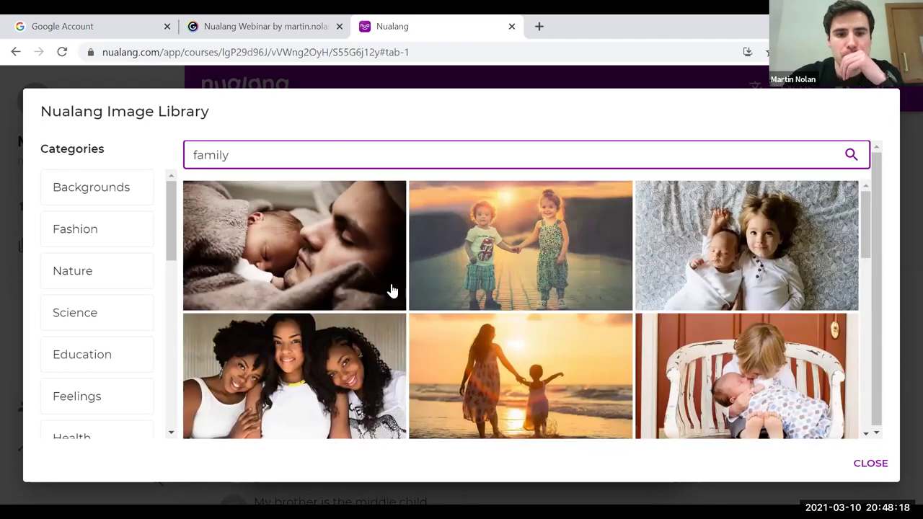
pyautogui.click(362, 368)
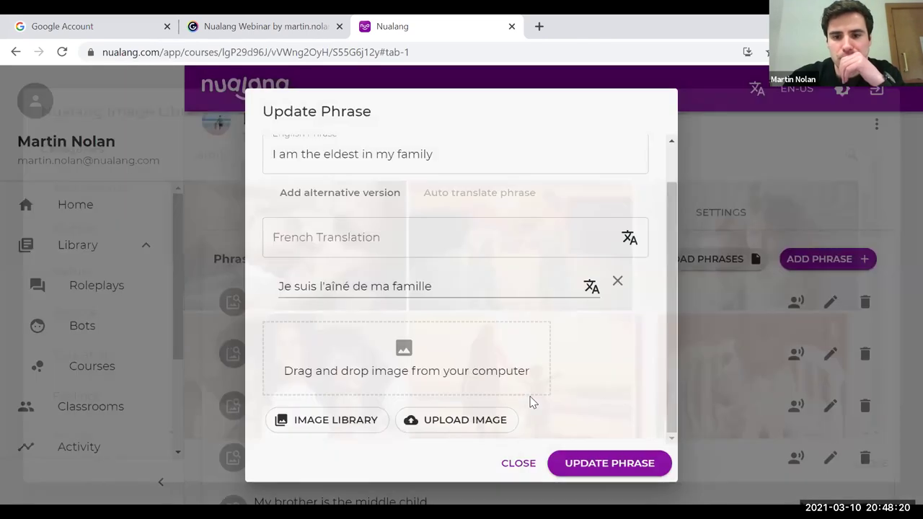
pyautogui.click(611, 470)
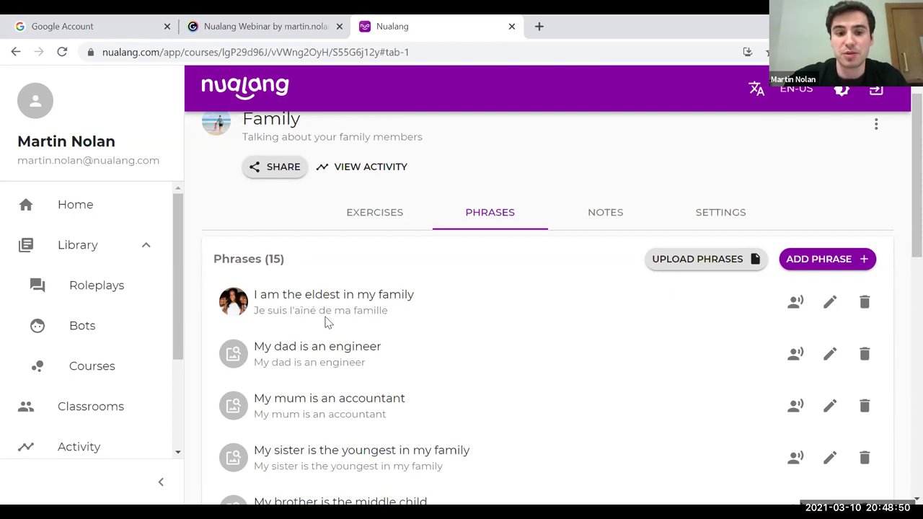
pyautogui.scroll(-1, 901, 151)
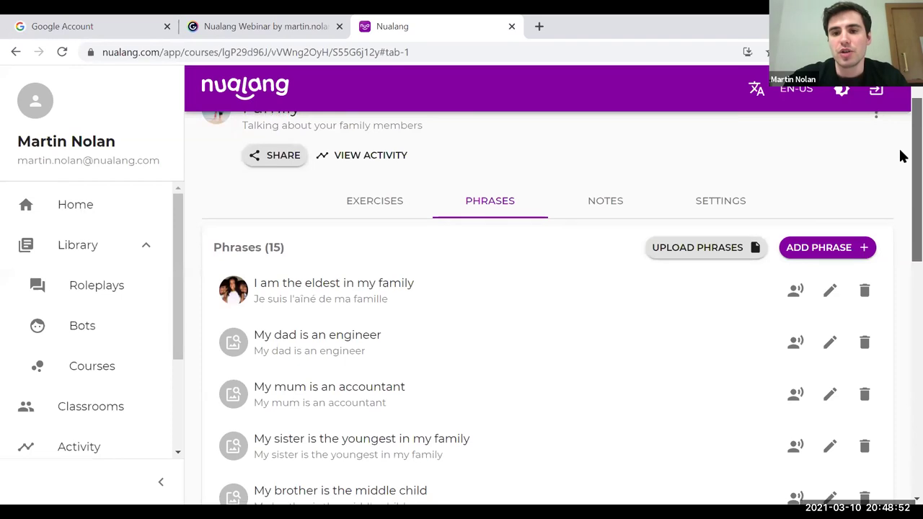
pyautogui.scroll(-1, 902, 157)
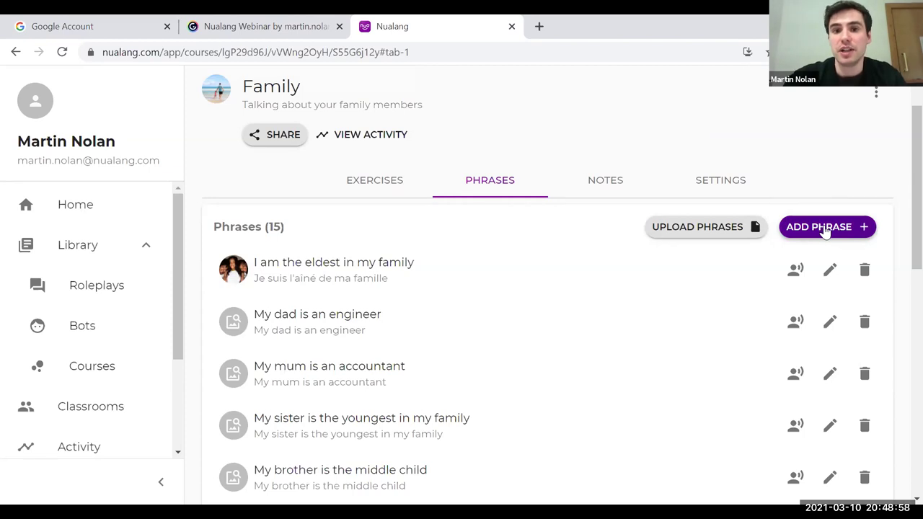
# Add the new phrase 'My father works in the bank' and auto-translate it into French.
pyautogui.click(825, 229)
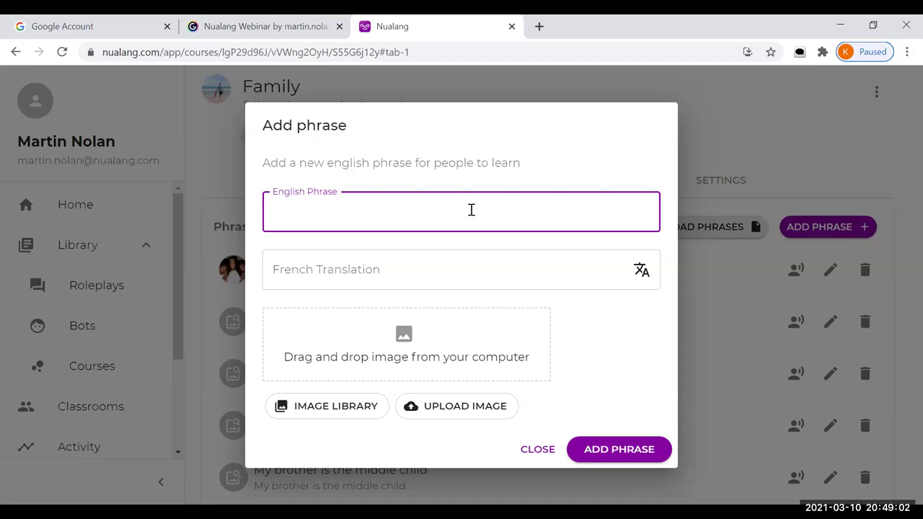
pyautogui.write('I have')
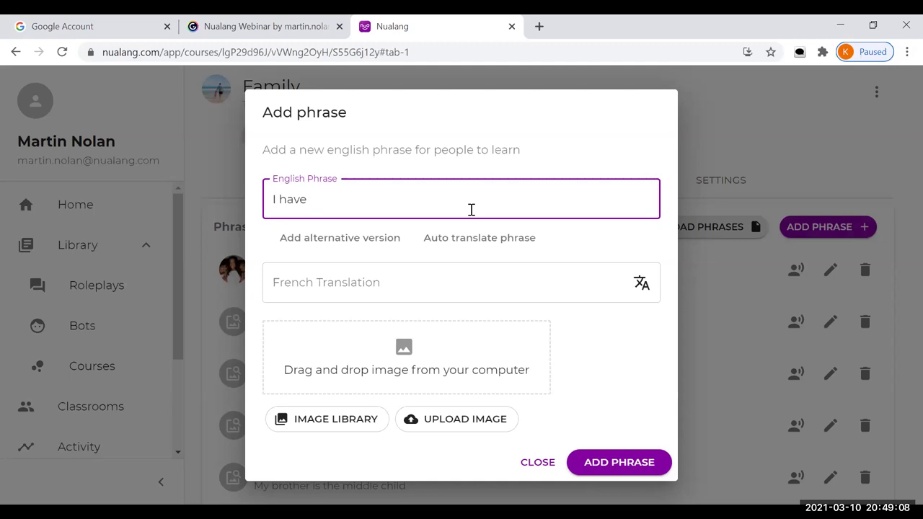
pyautogui.press('BackSpace')
pyautogui.write('My father works in ')
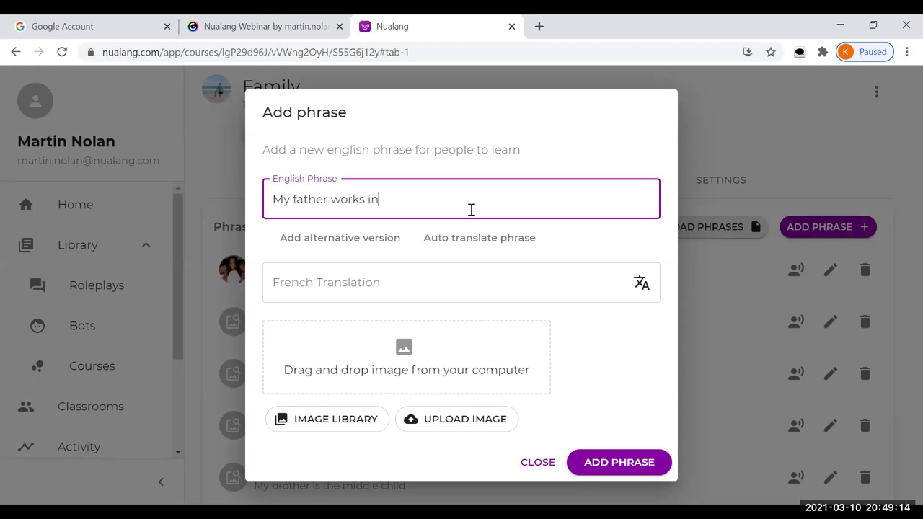
pyautogui.write('the bank')
pyautogui.click(398, 270)
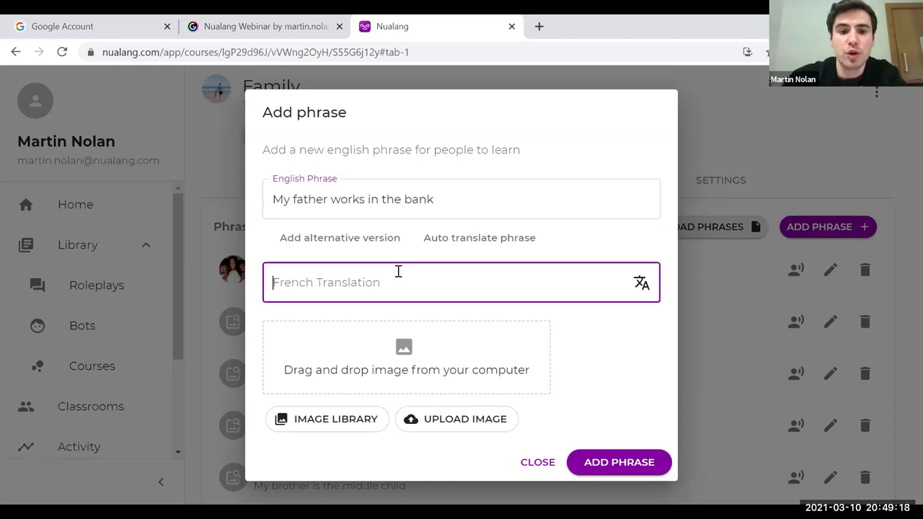
pyautogui.write('m')
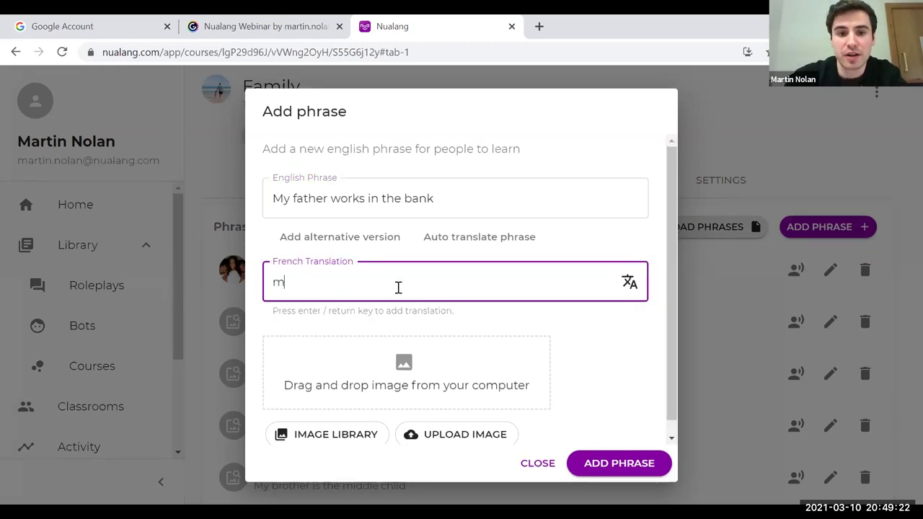
pyautogui.press('BackSpace')
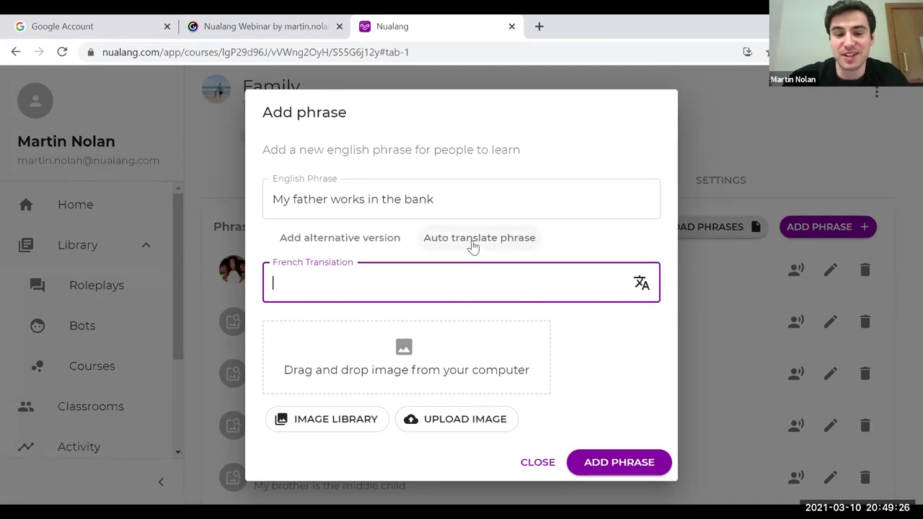
pyautogui.click(472, 246)
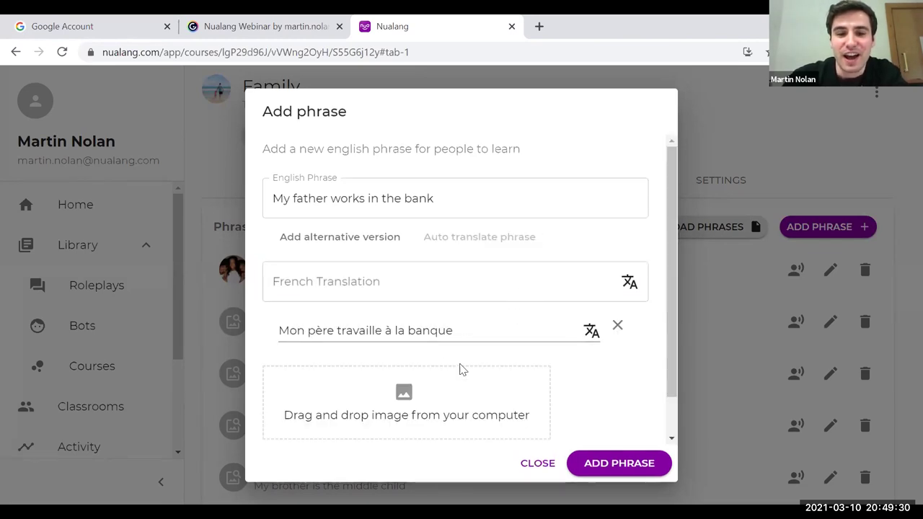
# Give the new phrase the first photo from an image search for 'father' and save it.
pyautogui.scroll(-1, 471, 389)
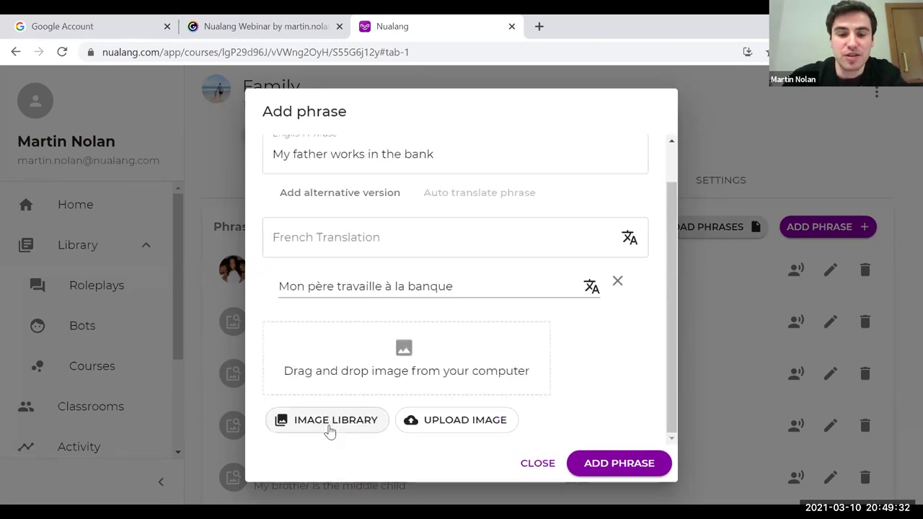
pyautogui.click(330, 422)
pyautogui.write('father#')
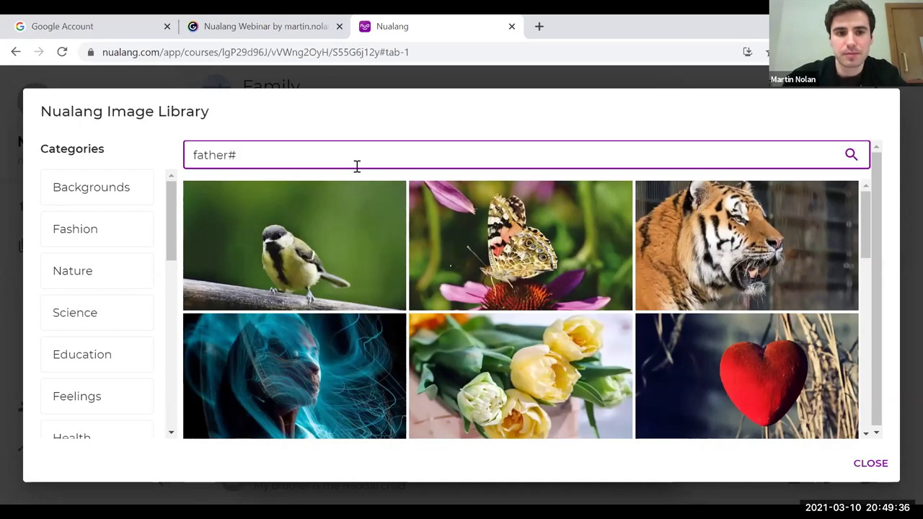
pyautogui.press('BackSpace')
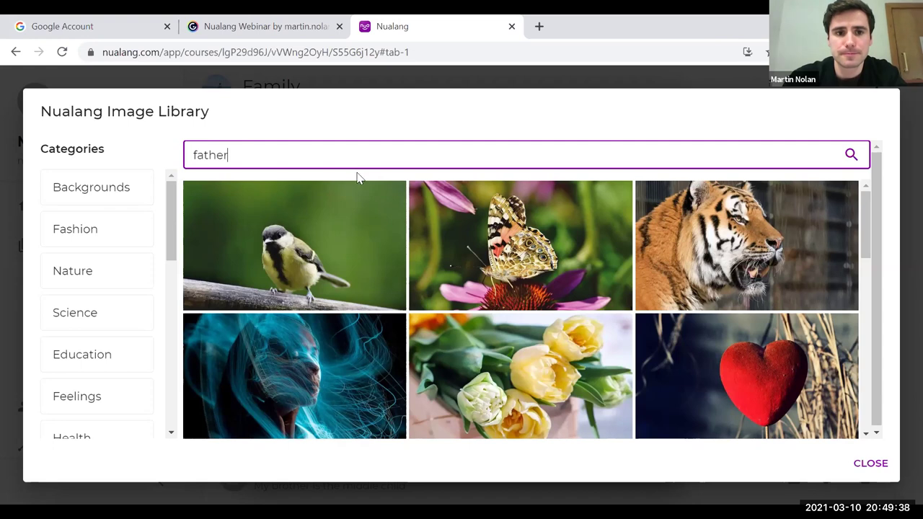
pyautogui.press('Return')
pyautogui.click(380, 267)
pyautogui.click(599, 460)
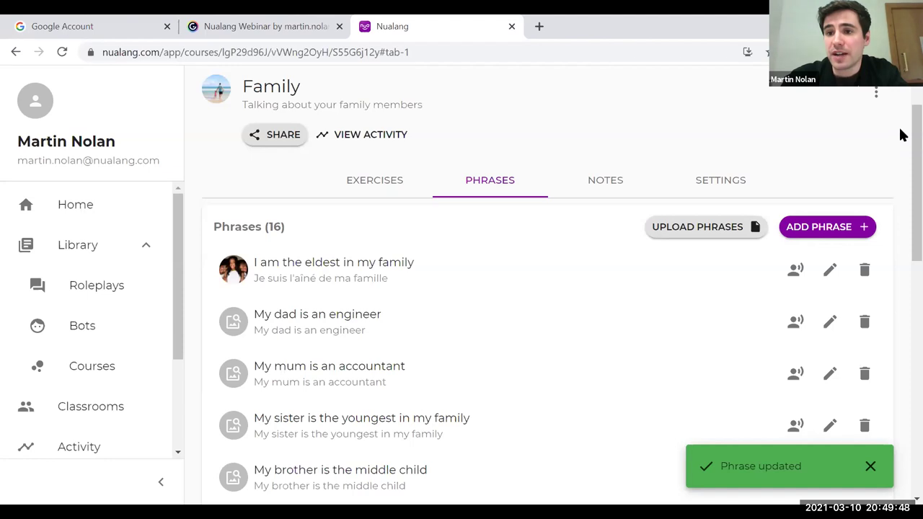
# Switch the Family topic from its phrases to its exercises list.
pyautogui.moveTo(906, 154); pyautogui.dragTo(900, 451)
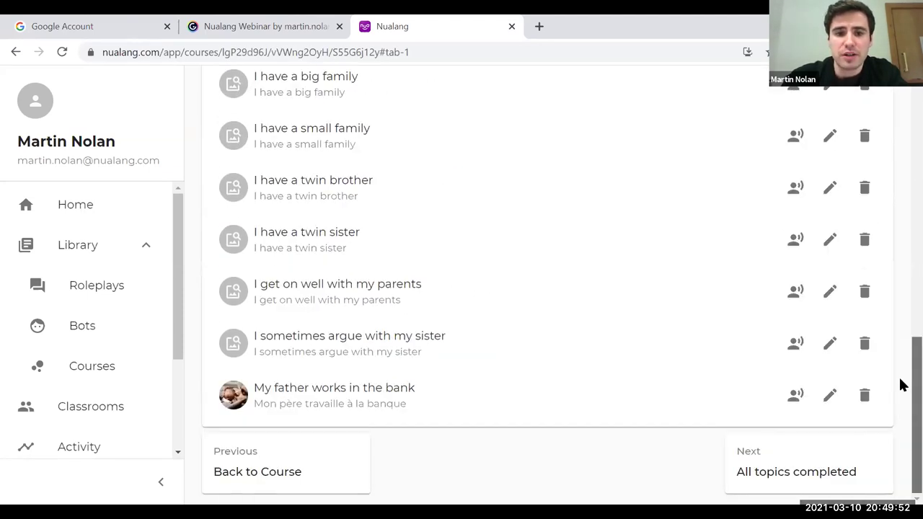
pyautogui.scroll(15, 900, 384)
pyautogui.click(366, 260)
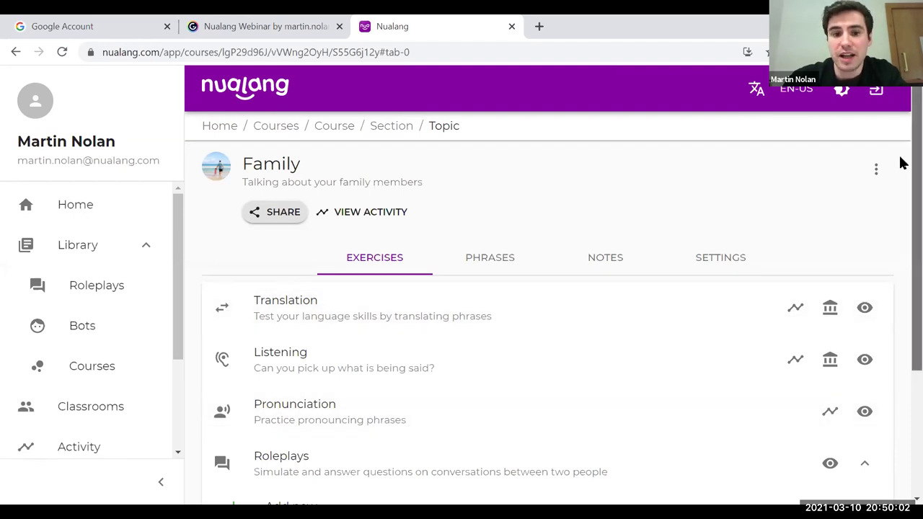
# Add a new roleplay, dismiss the template tour, and browse the Nualang and Community templates.
pyautogui.scroll(-1, 901, 181)
pyautogui.scroll(-2, 901, 249)
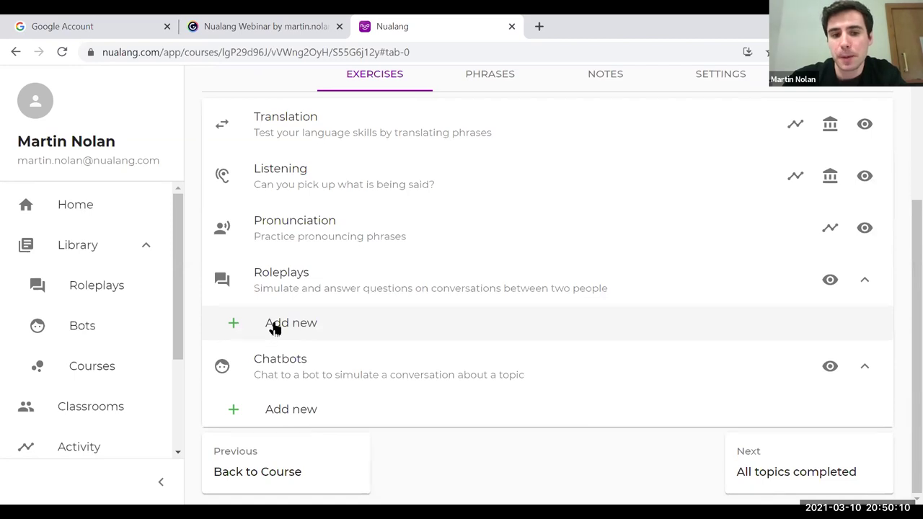
pyautogui.click(274, 329)
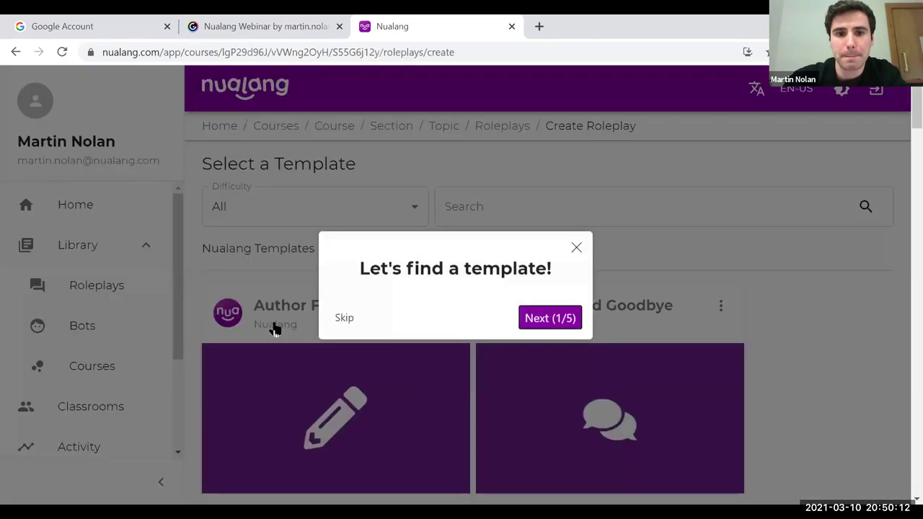
pyautogui.click(578, 248)
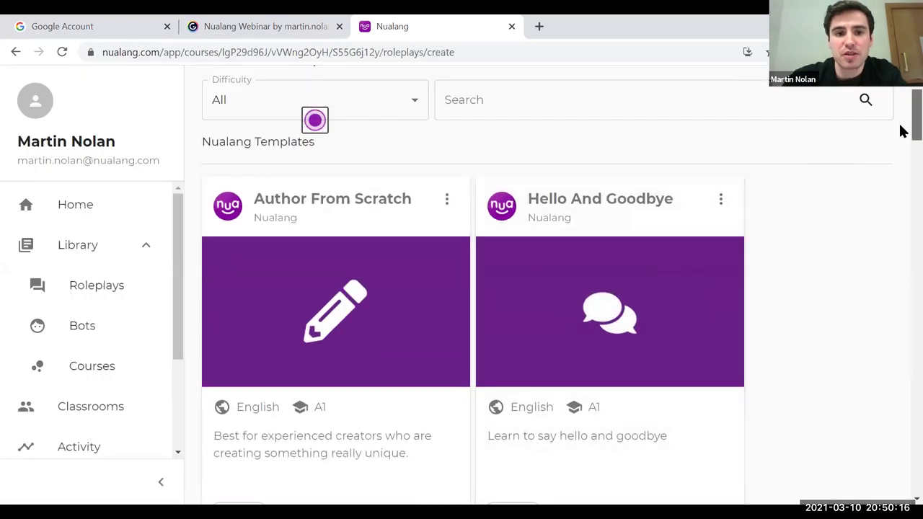
pyautogui.scroll(-2, 902, 130)
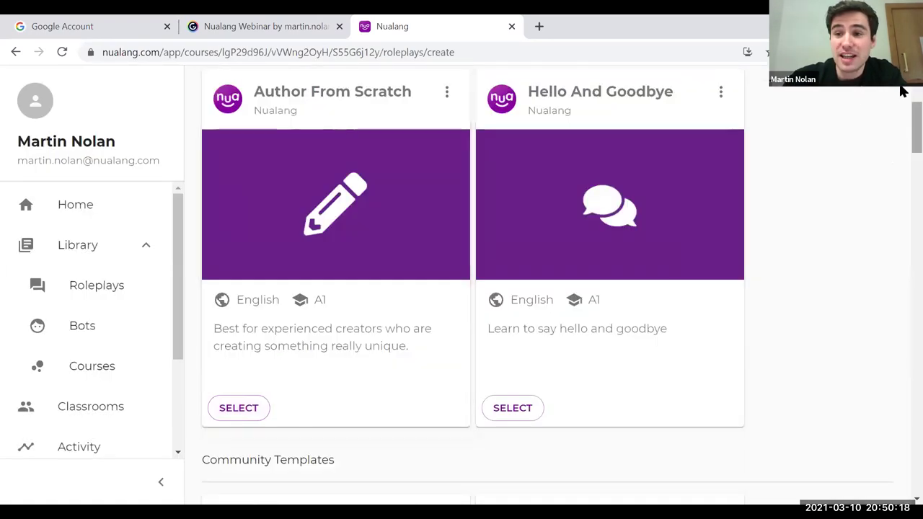
pyautogui.scroll(-4, 901, 129)
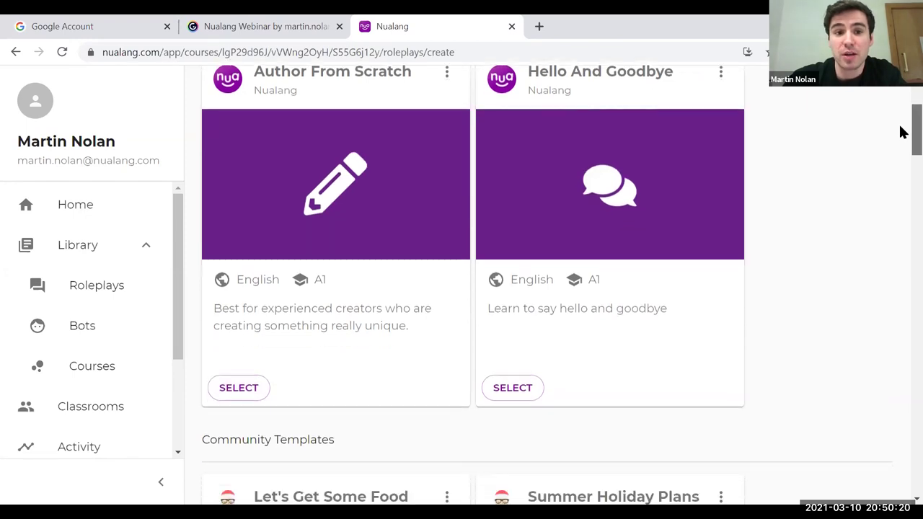
pyautogui.scroll(-2, 903, 173)
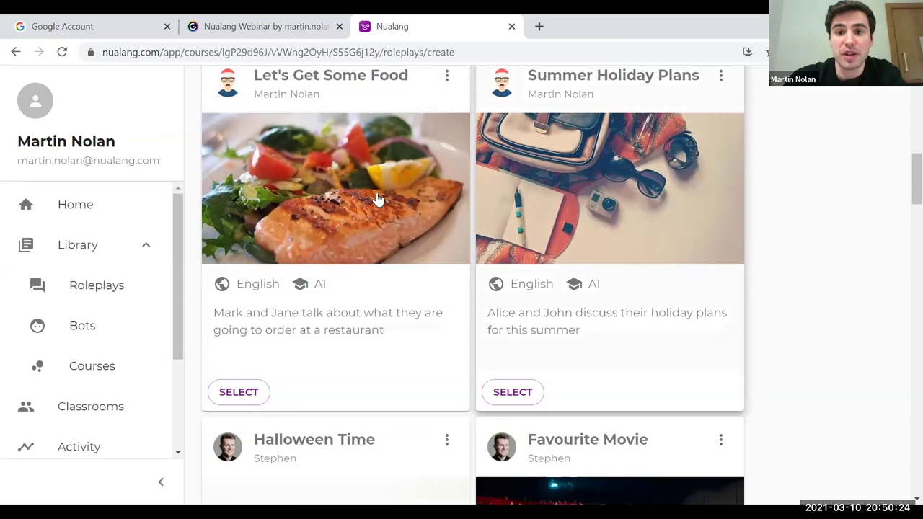
pyautogui.scroll(1, 901, 186)
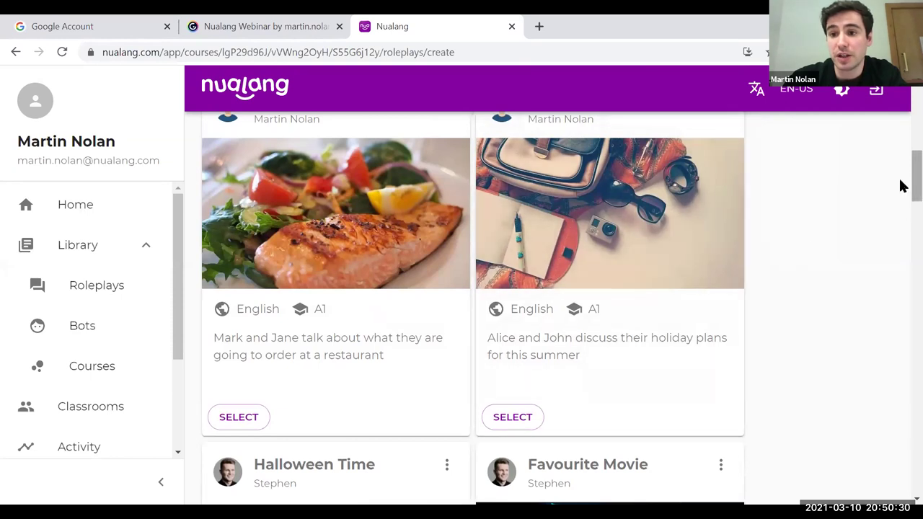
pyautogui.scroll(-4, 902, 210)
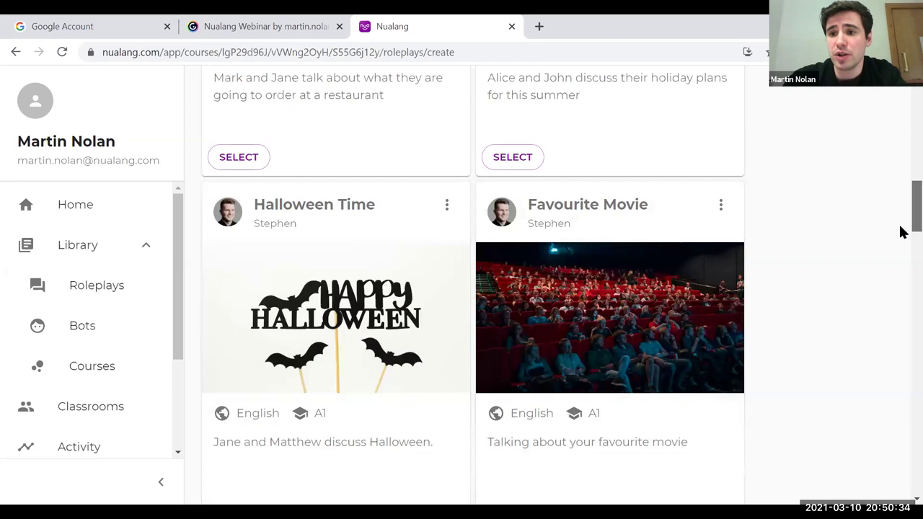
pyautogui.scroll(-5, 900, 234)
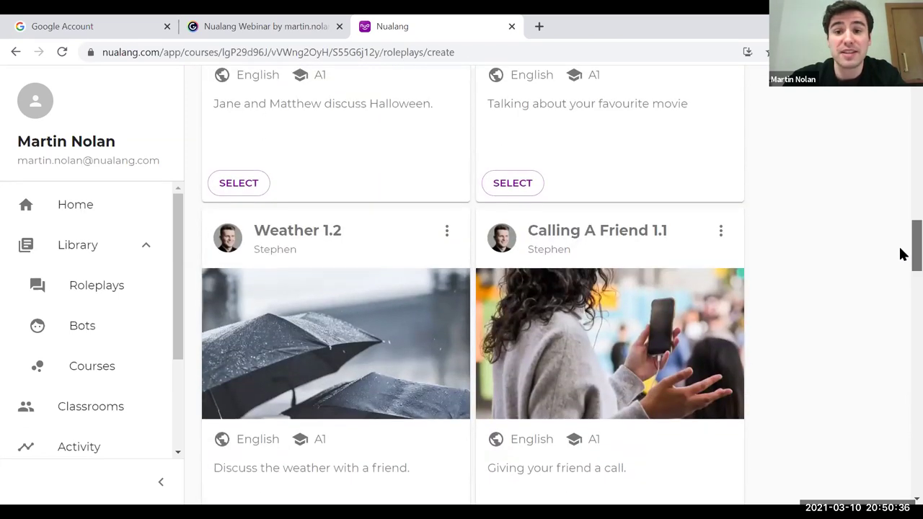
pyautogui.scroll(15, 902, 180)
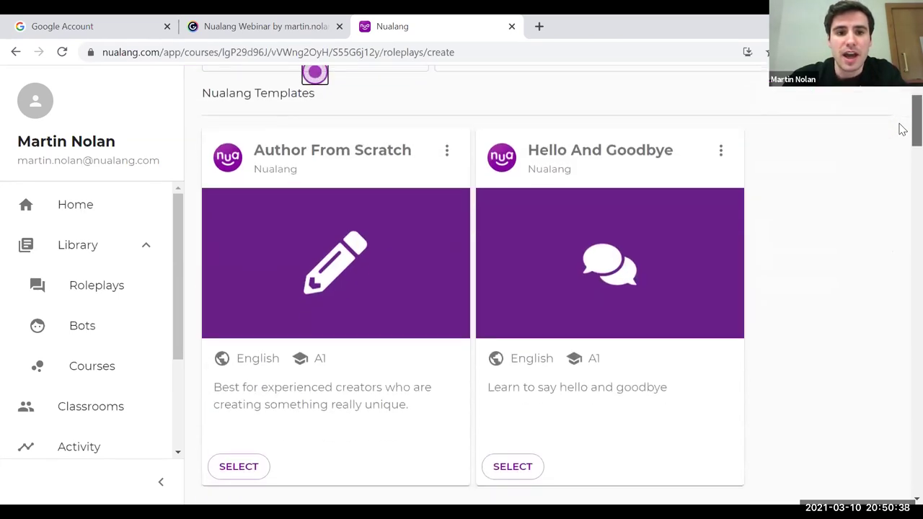
# Select the Author From Scratch template, naming it 'My family' with description 'Describe your family'.
pyautogui.click(238, 463)
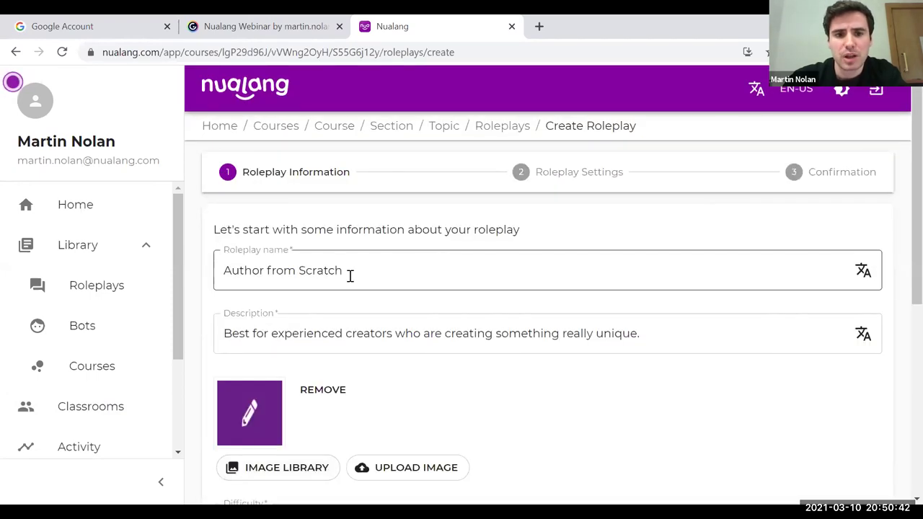
pyautogui.moveTo(349, 277); pyautogui.dragTo(193, 273)
pyautogui.write('My family')
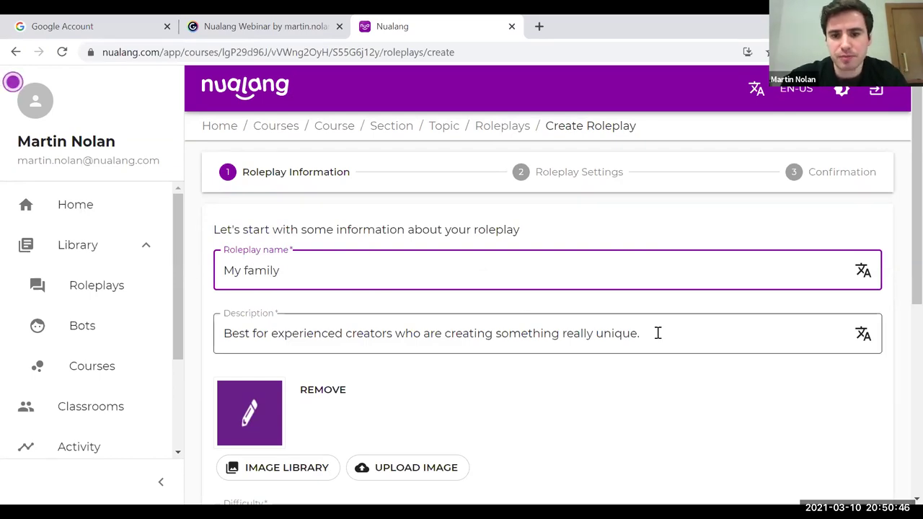
pyautogui.moveTo(656, 333); pyautogui.dragTo(193, 362)
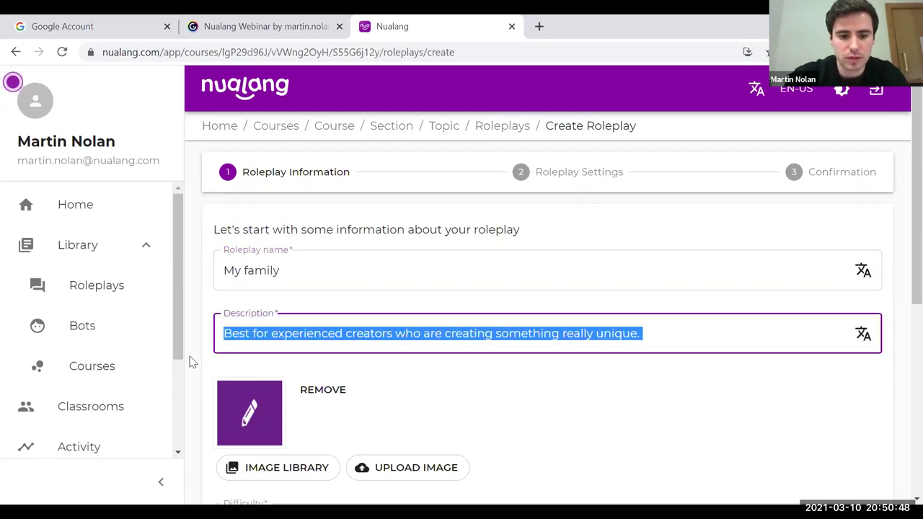
pyautogui.write('Describe y')
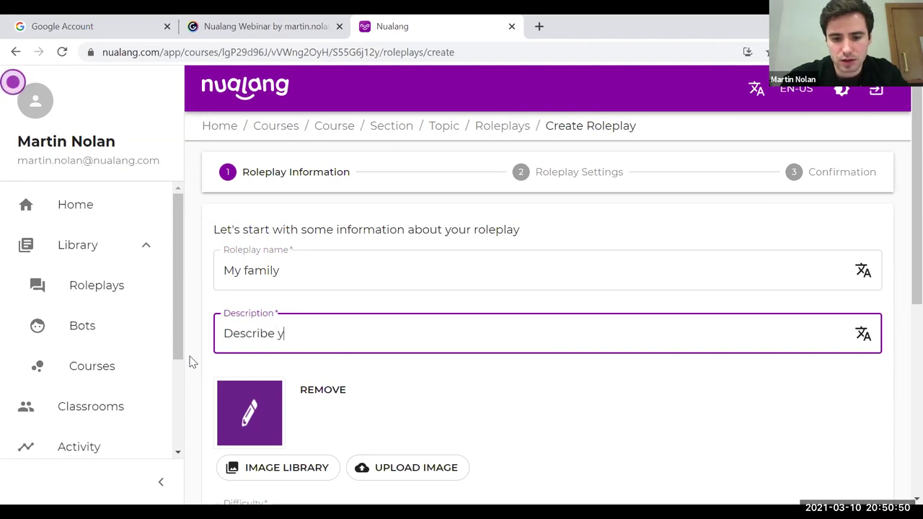
pyautogui.write('our family')
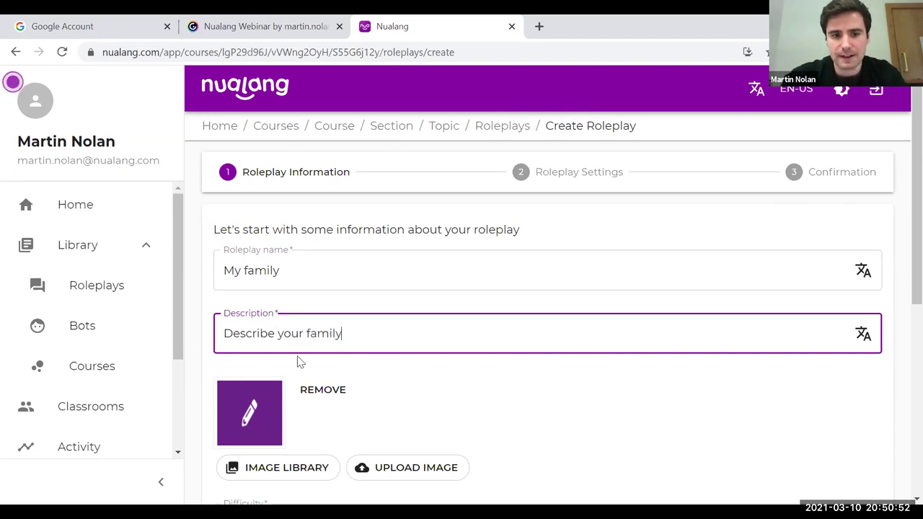
pyautogui.scroll(-4, 538, 395)
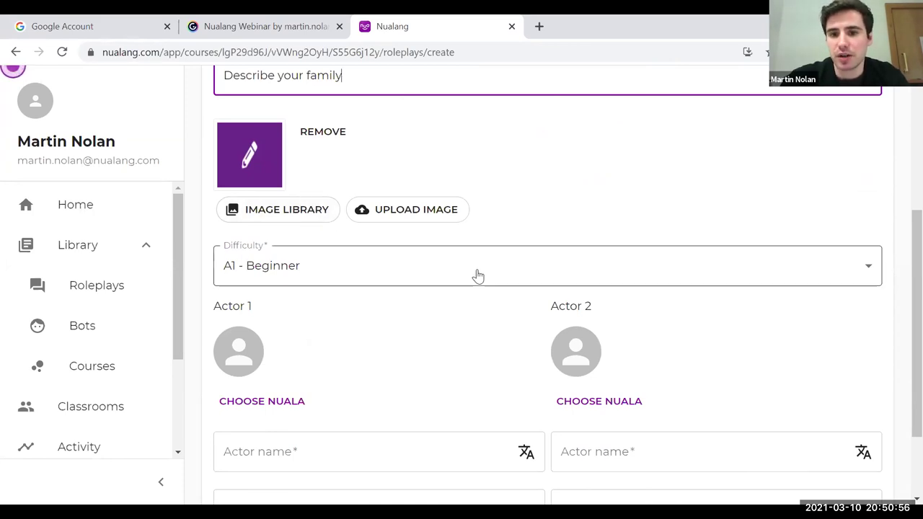
pyautogui.scroll(-2, 902, 295)
pyautogui.scroll(-2, 902, 318)
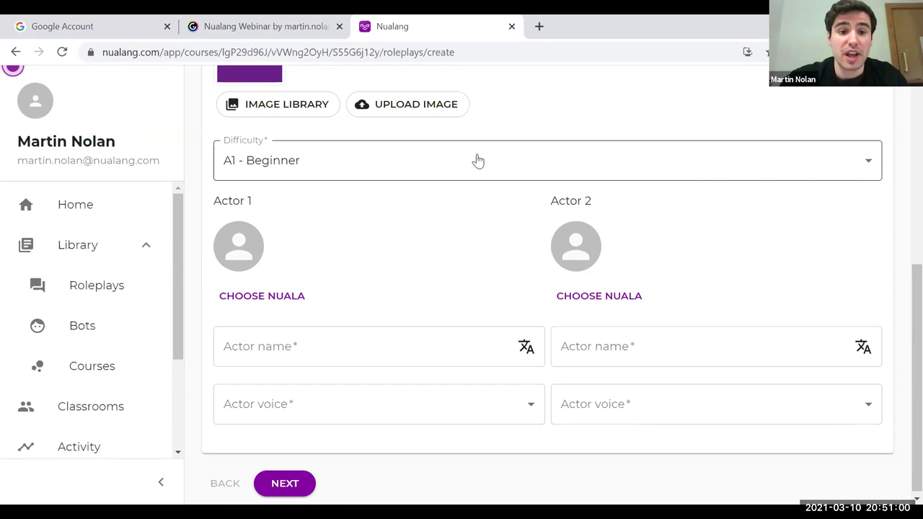
# Give the first actor the red-haired avatar and the name Matt.
pyautogui.click(257, 303)
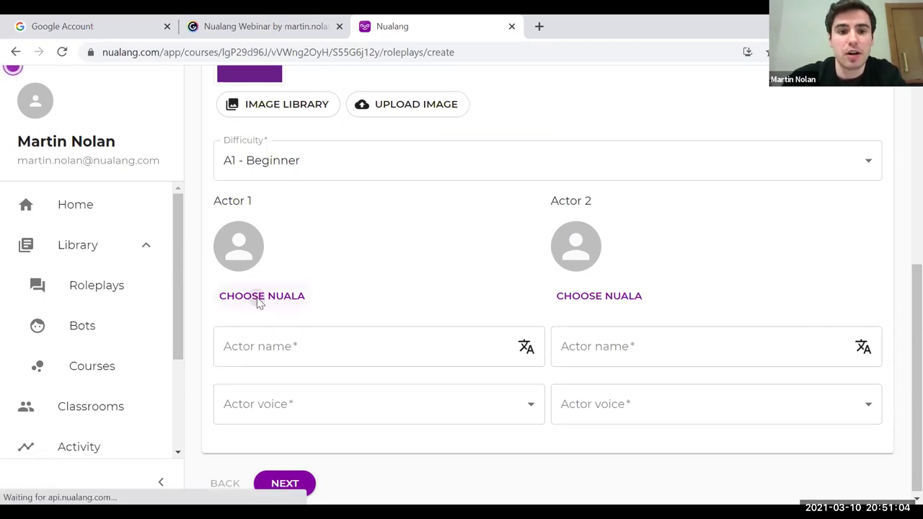
pyautogui.click(327, 346)
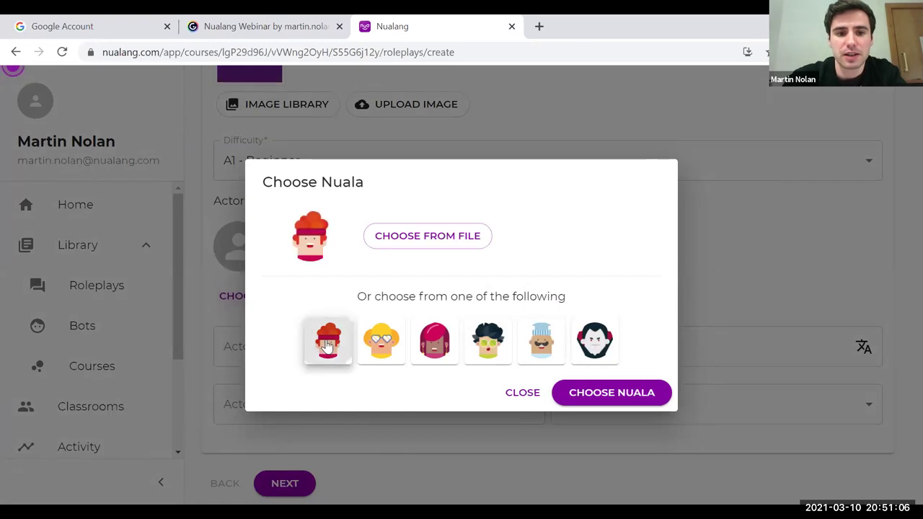
pyautogui.click(585, 396)
pyautogui.click(407, 347)
pyautogui.write('Matt')
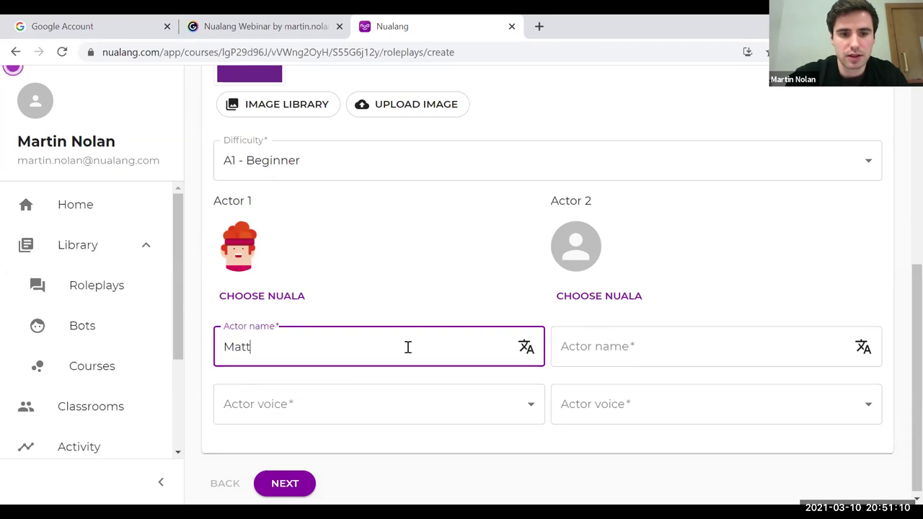
# Give the second actor the yellow-haired avatar and the name Lisa.
pyautogui.click(612, 296)
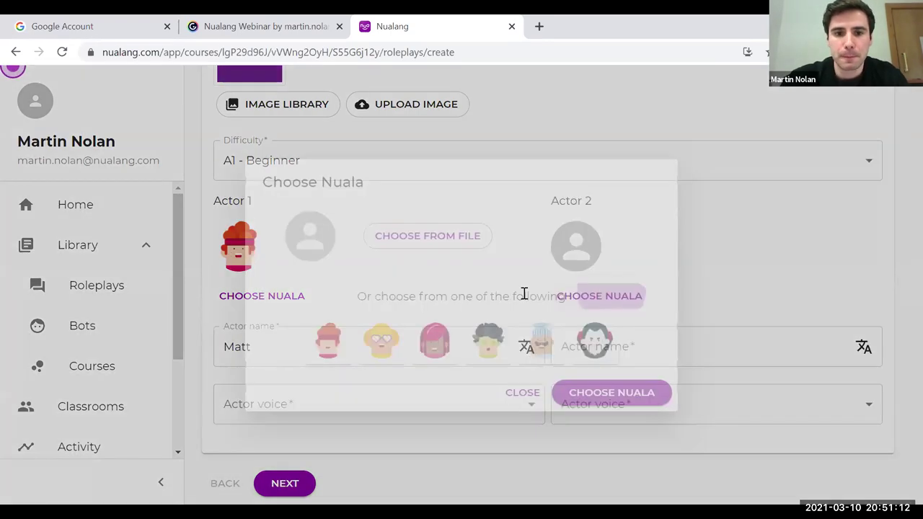
pyautogui.click(389, 341)
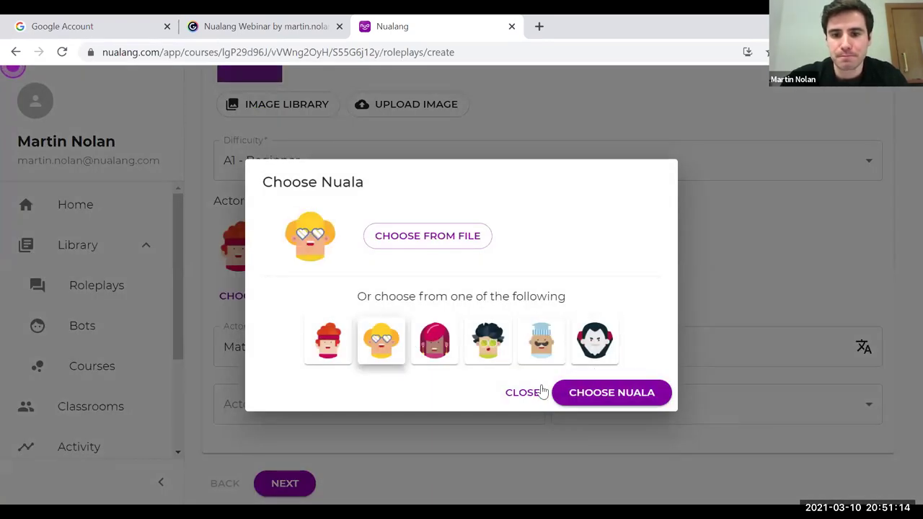
pyautogui.click(584, 394)
pyautogui.click(631, 350)
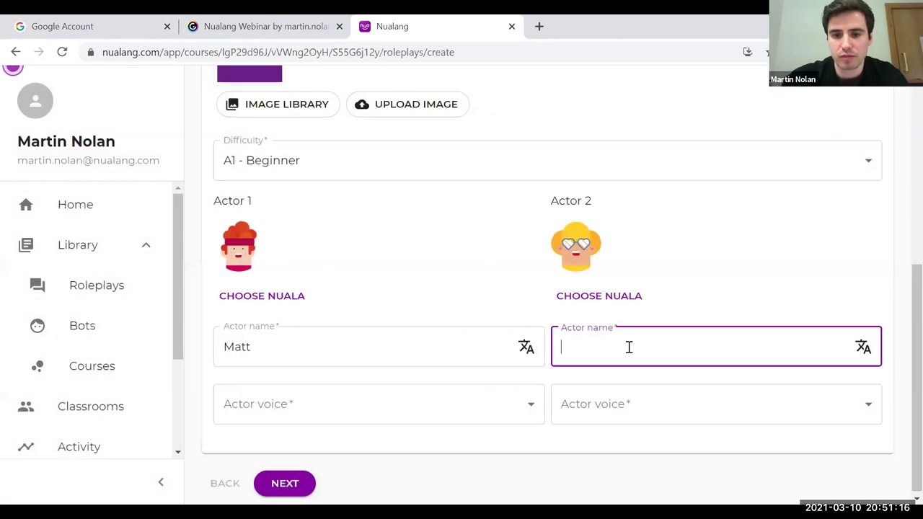
# Assign the Joey voice to Matt and the Kimberly voice to Lisa, then continue.
pyautogui.click(489, 389)
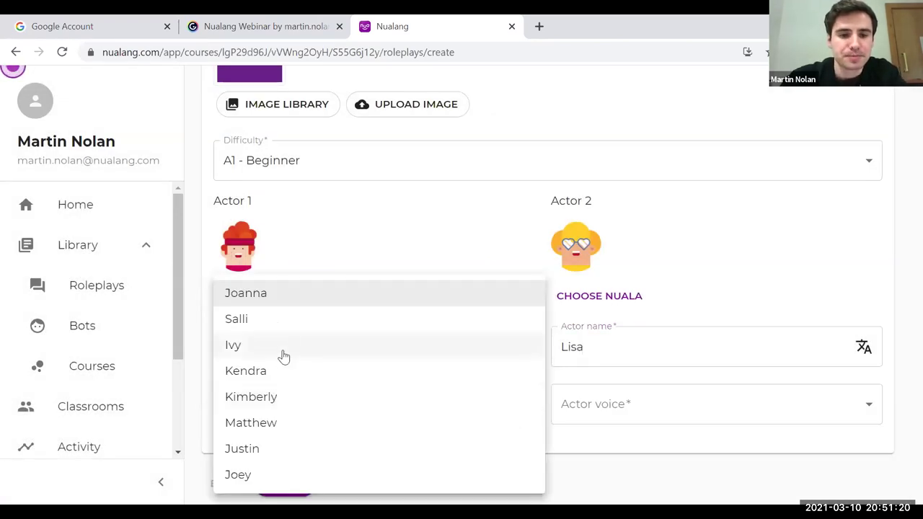
pyautogui.click(238, 477)
pyautogui.click(768, 406)
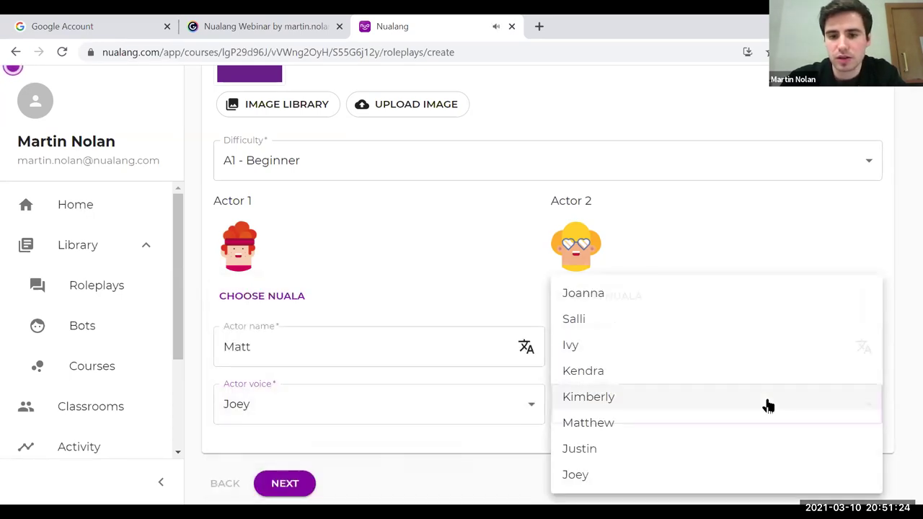
pyautogui.click(599, 397)
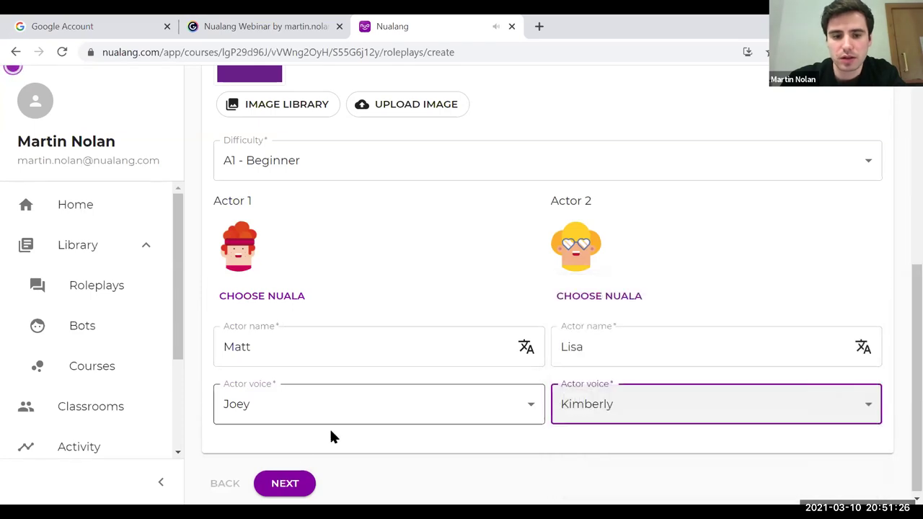
pyautogui.click(284, 482)
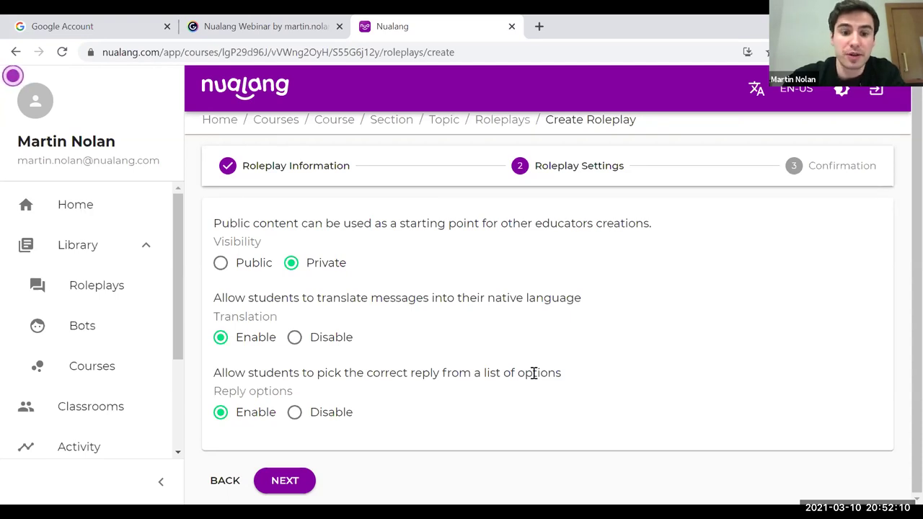
# Pass the confirmation step and finish creating the My family roleplay.
pyautogui.click(273, 483)
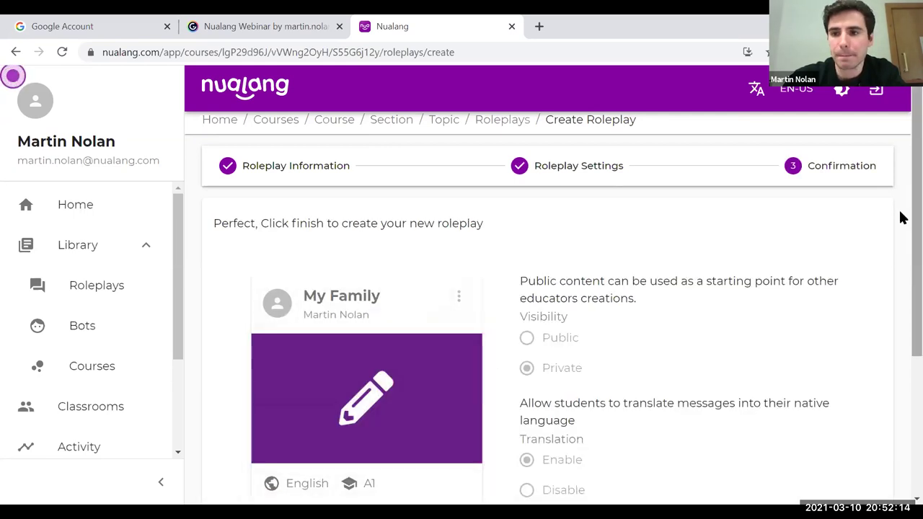
pyautogui.scroll(-2, 901, 231)
pyautogui.scroll(-4, 901, 289)
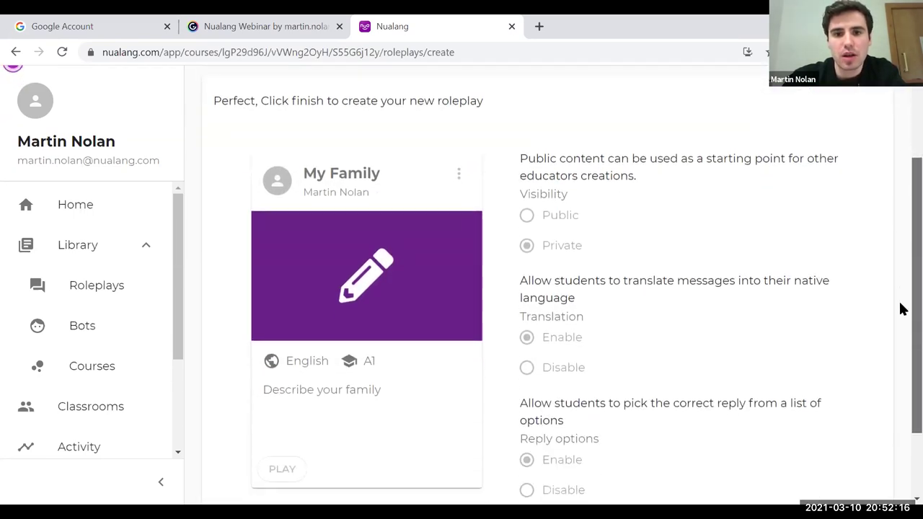
pyautogui.scroll(1, 901, 353)
pyautogui.scroll(-1, 901, 356)
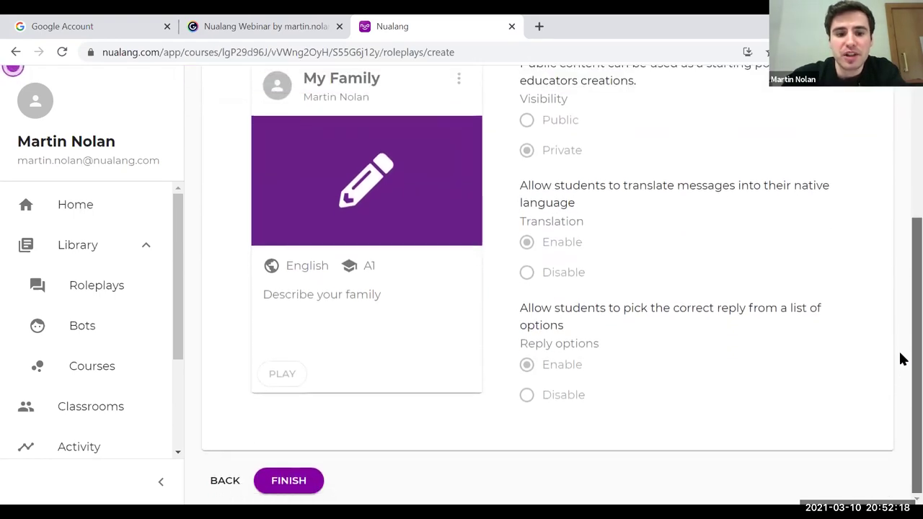
pyautogui.click(322, 470)
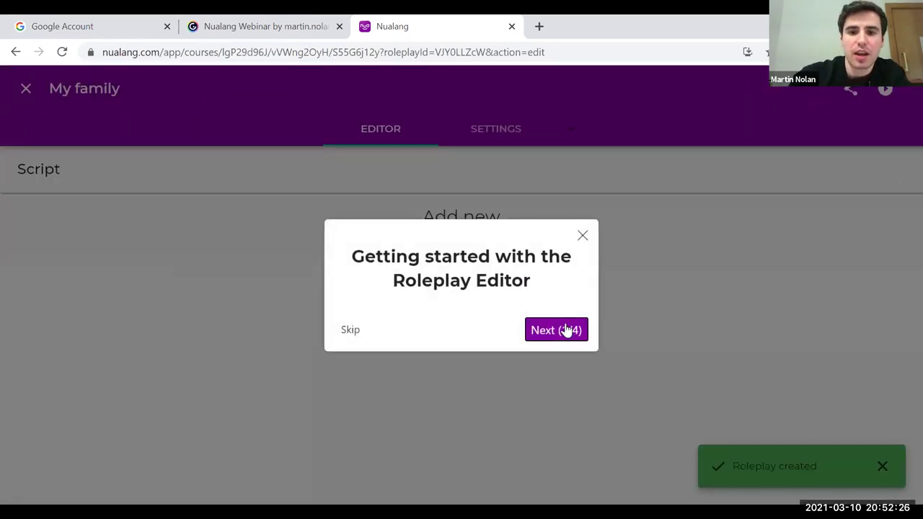
# Add Matt's line 'Hi Lisa I saw your dad in town today. What is his job?' to the script.
pyautogui.click(583, 237)
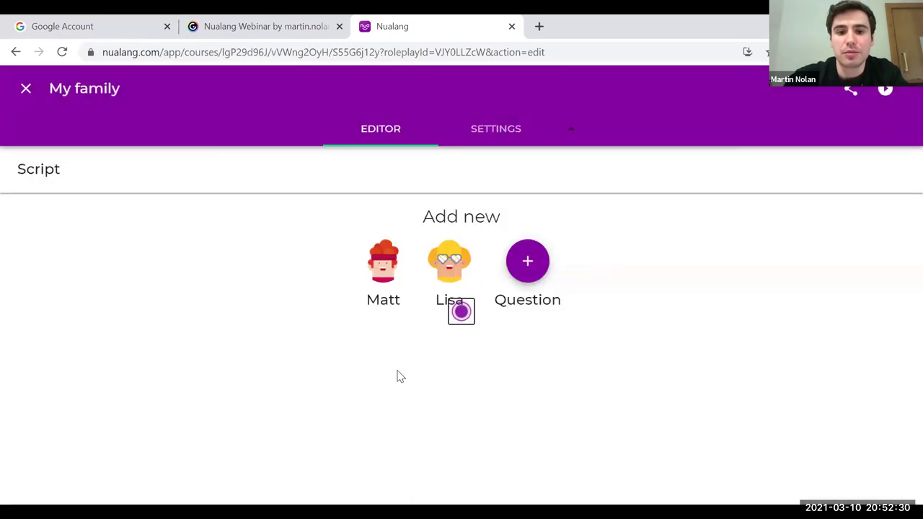
pyautogui.click(390, 258)
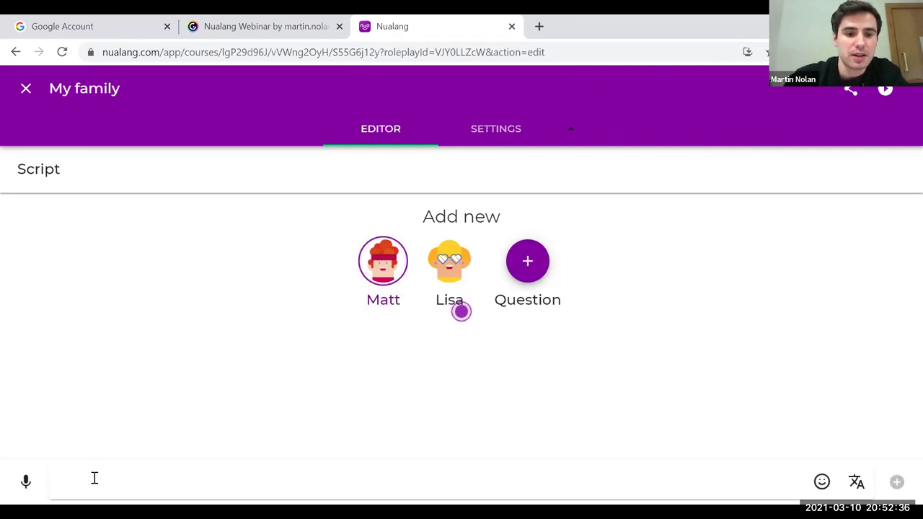
pyautogui.write('Hi')
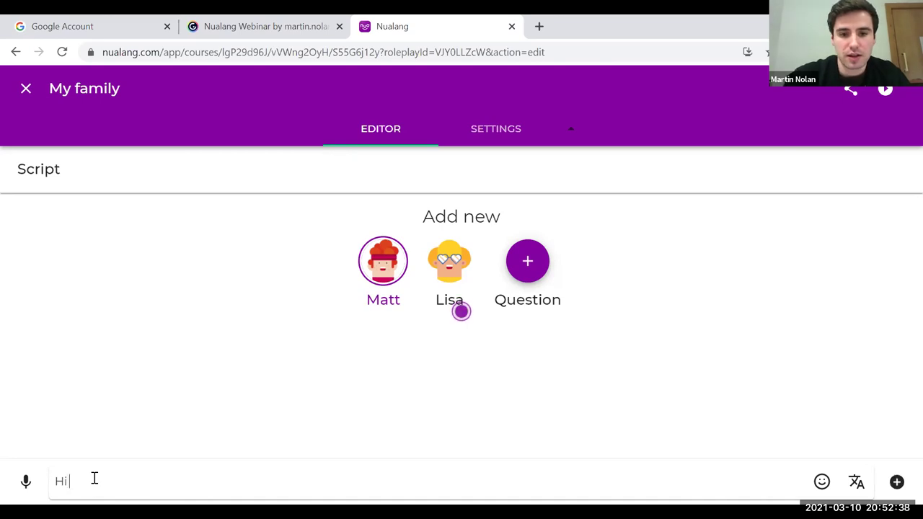
pyautogui.write(' Lisa')
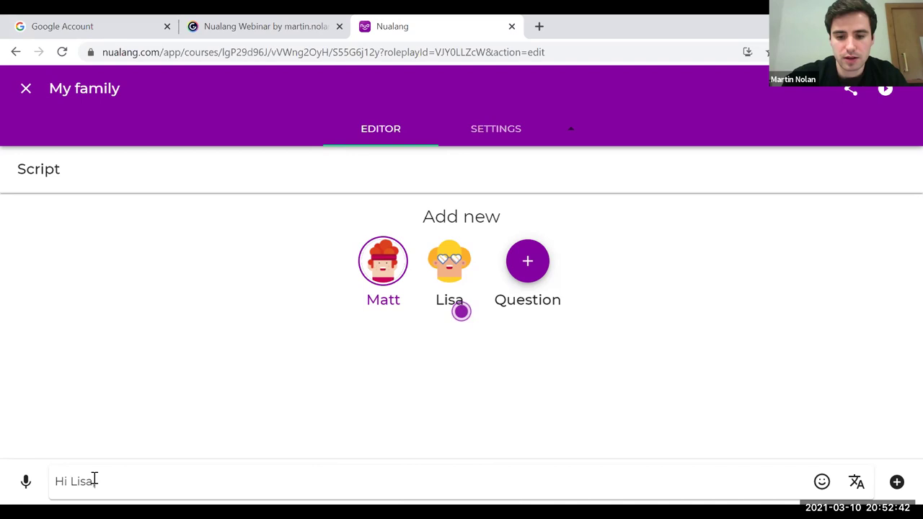
pyautogui.write(' I saw yo')
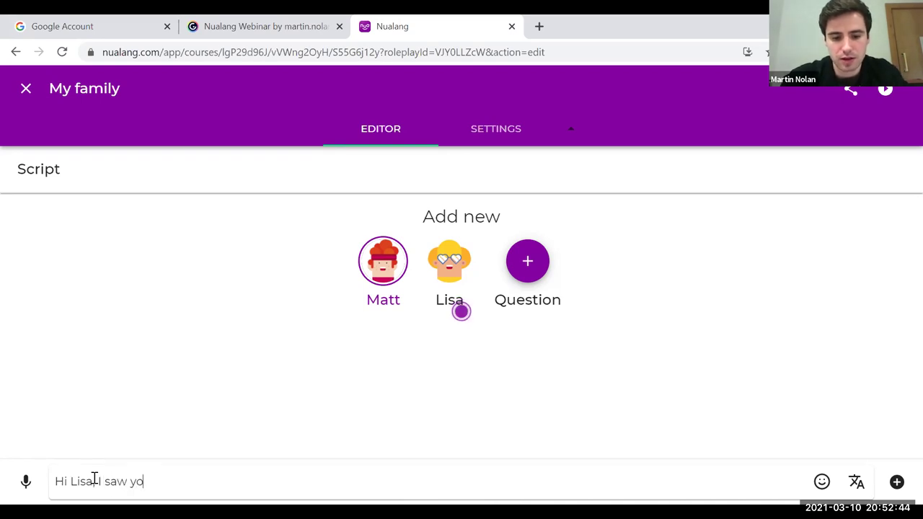
pyautogui.write('ur dad in tow')
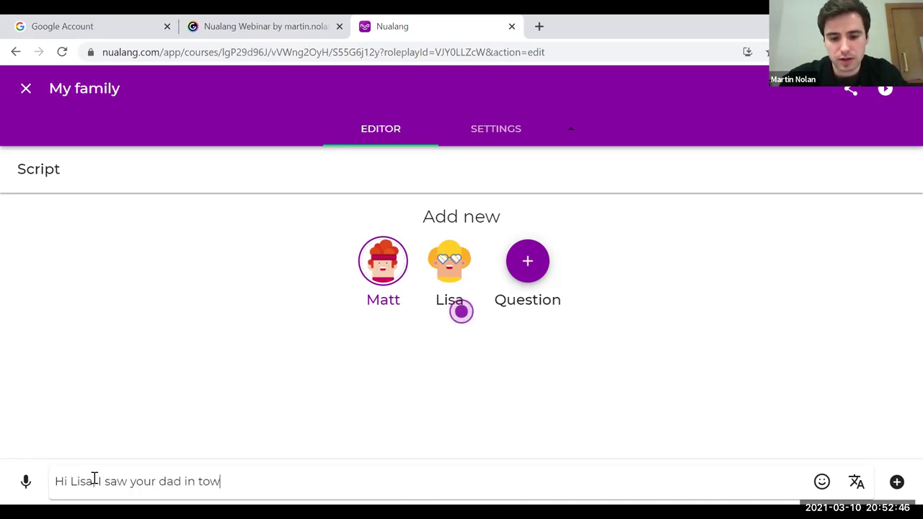
pyautogui.write('n tod')
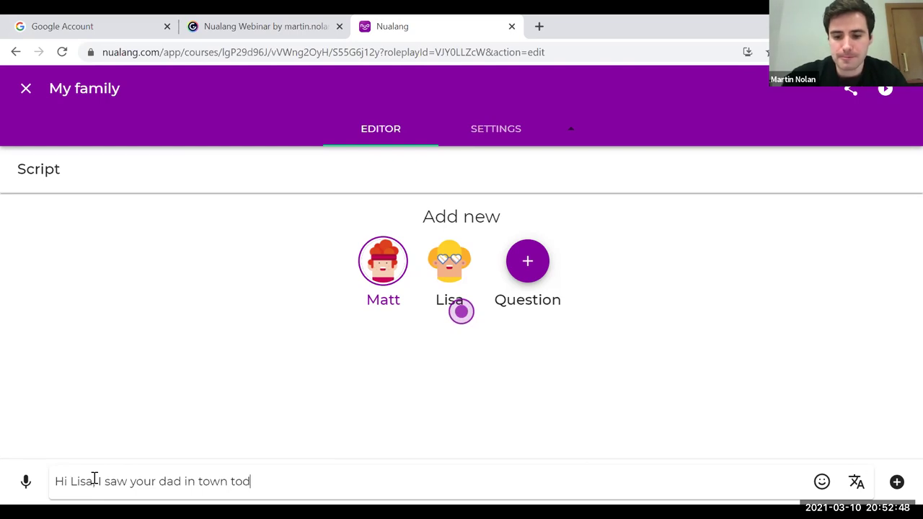
pyautogui.write('ay')
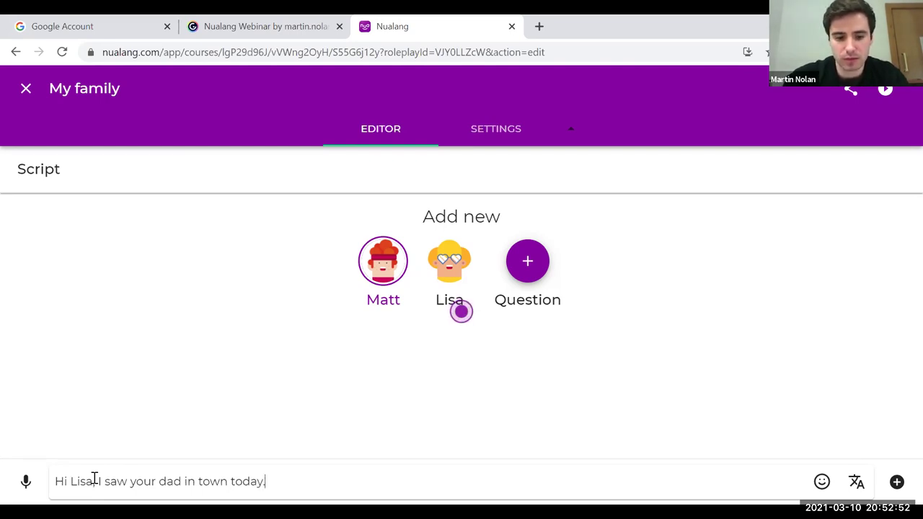
pyautogui.write('. What is')
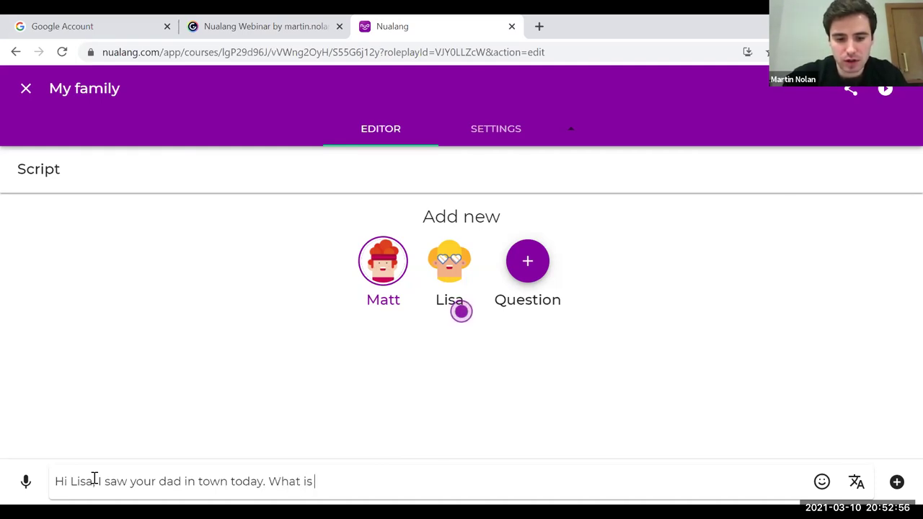
pyautogui.write(' his job?')
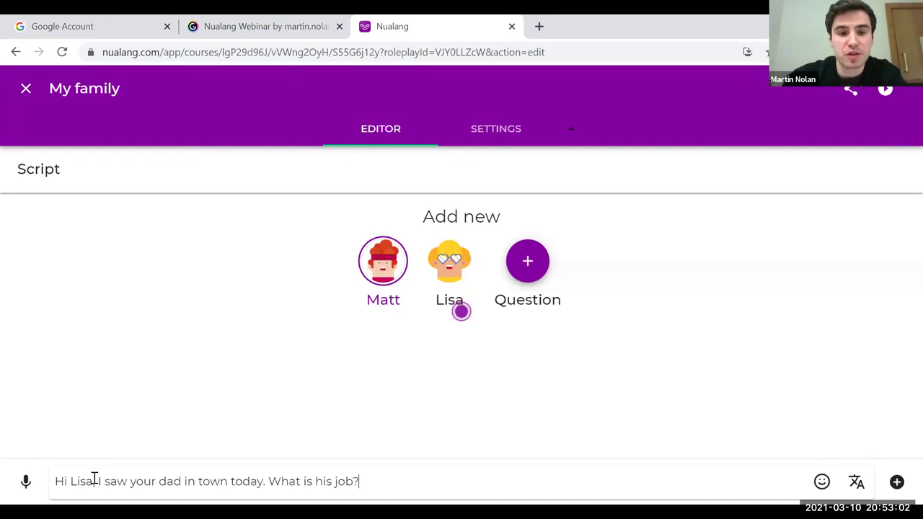
pyautogui.press('Return')
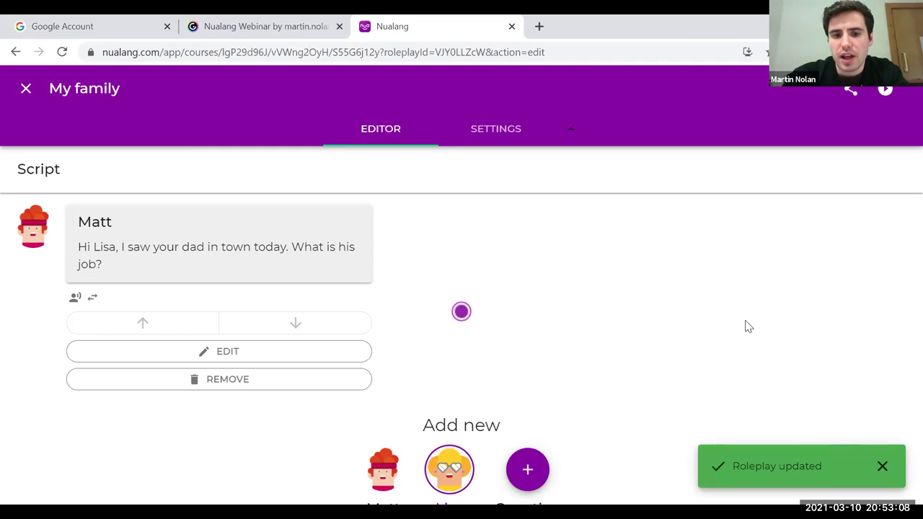
# Reload the roleplay editor, dismiss the guide and set Lisa as the next speaker.
pyautogui.click(378, 473)
pyautogui.click(463, 471)
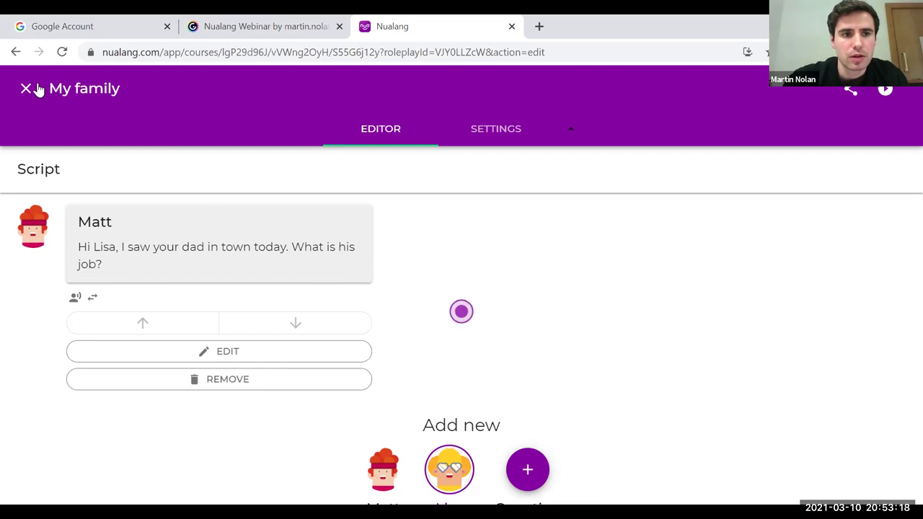
pyautogui.click(62, 52)
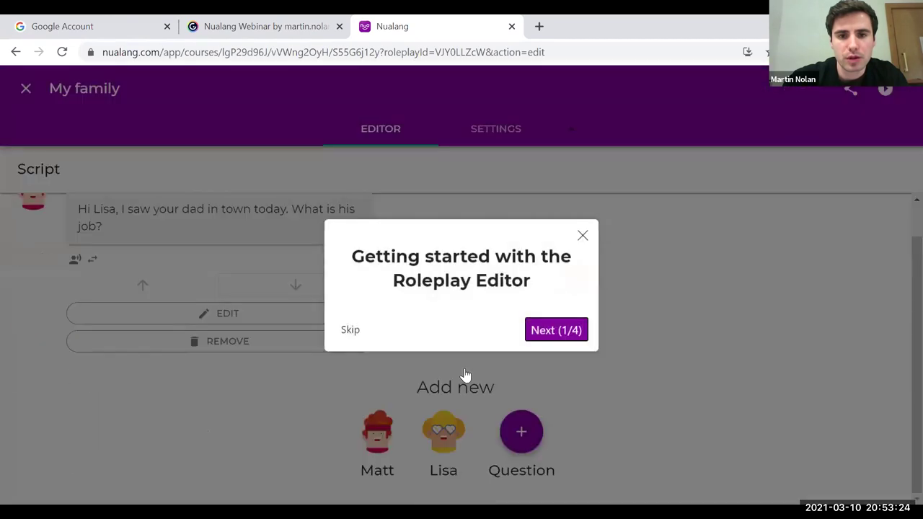
pyautogui.click(584, 235)
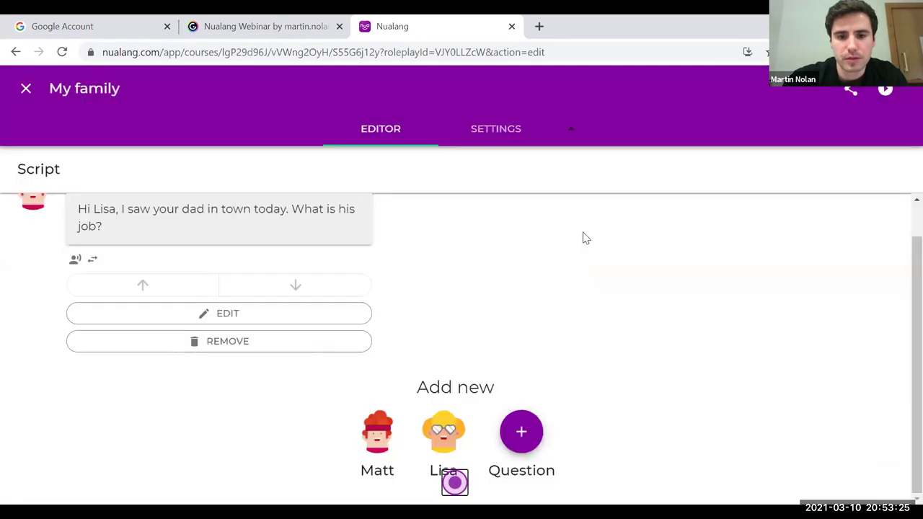
pyautogui.click(437, 444)
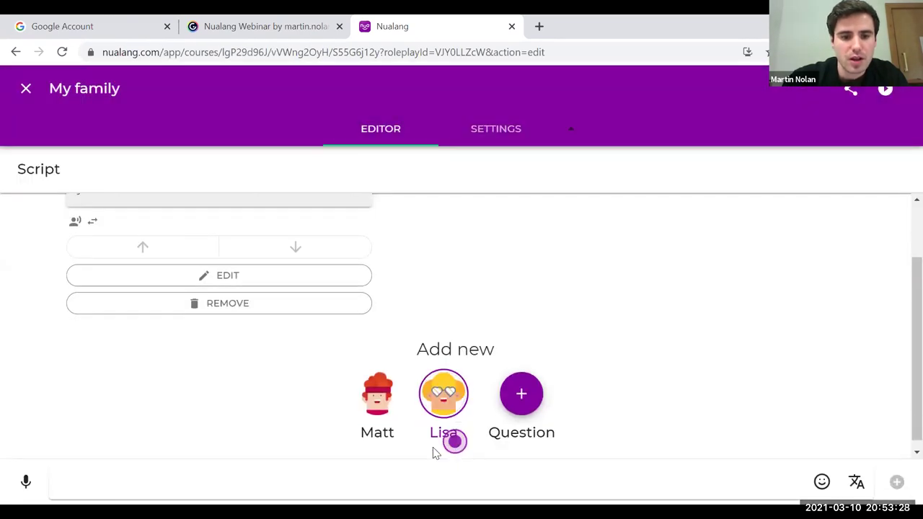
pyautogui.scroll(1, 212, 390)
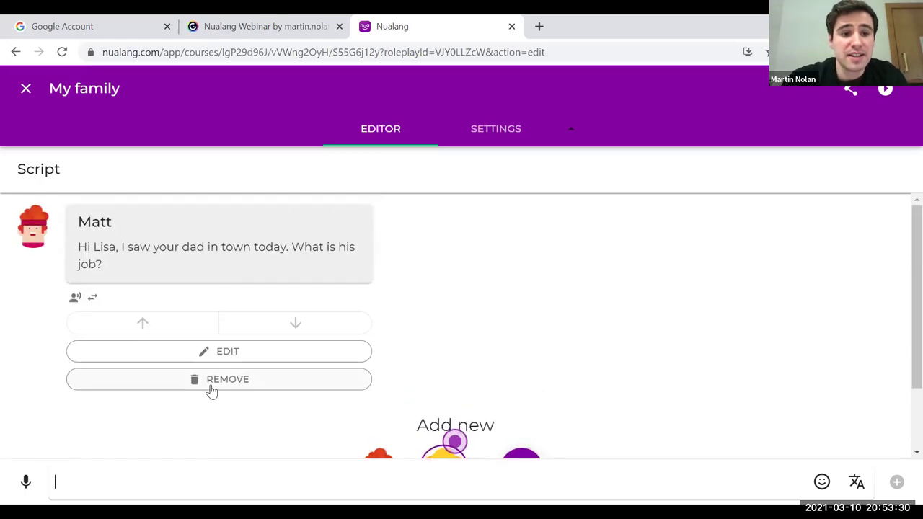
# Preview Matt's line in French, play it aloud, and return it to English.
pyautogui.click(96, 300)
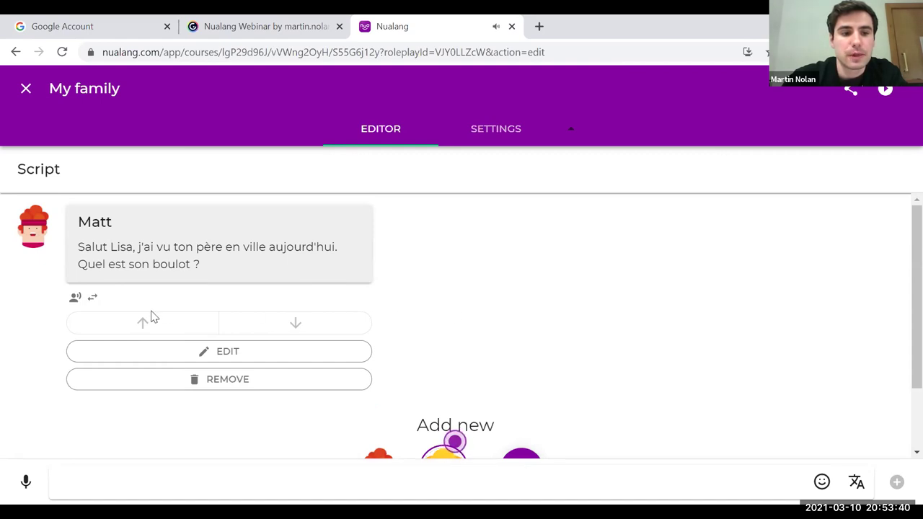
pyautogui.click(75, 297)
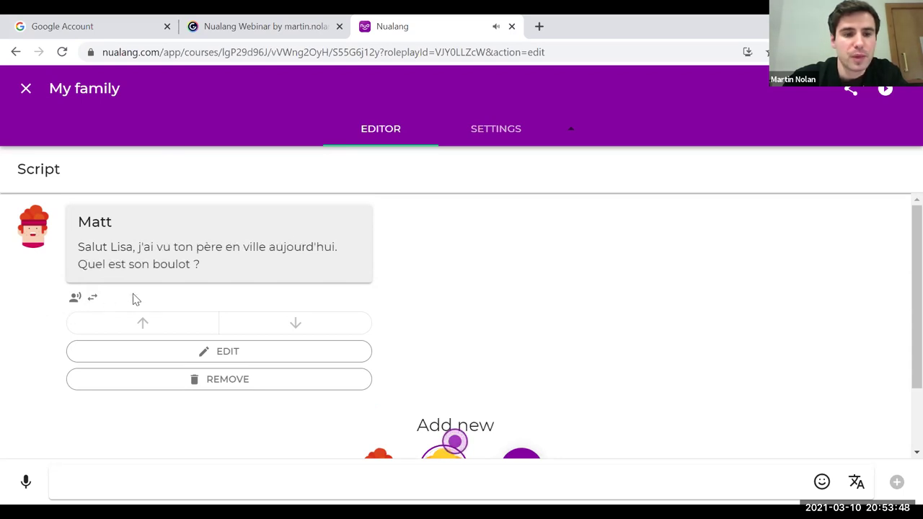
pyautogui.click(94, 298)
pyautogui.click(95, 298)
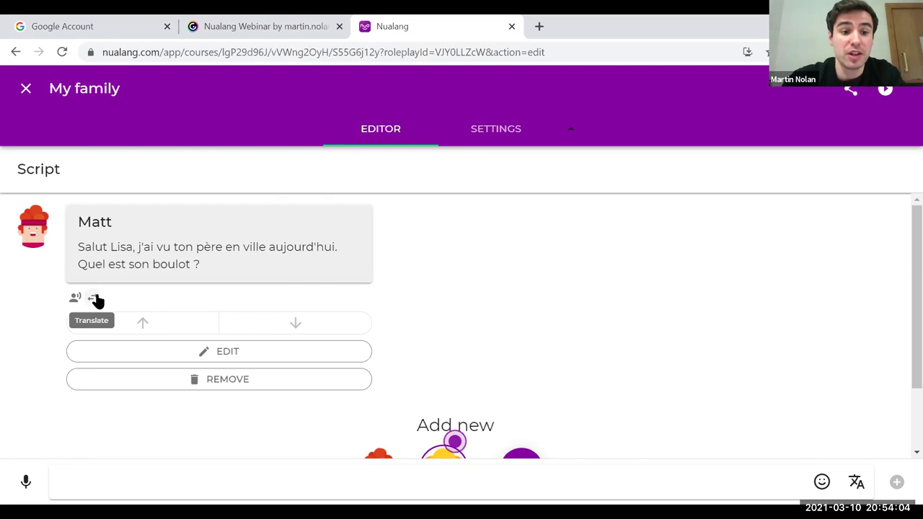
pyautogui.click(94, 298)
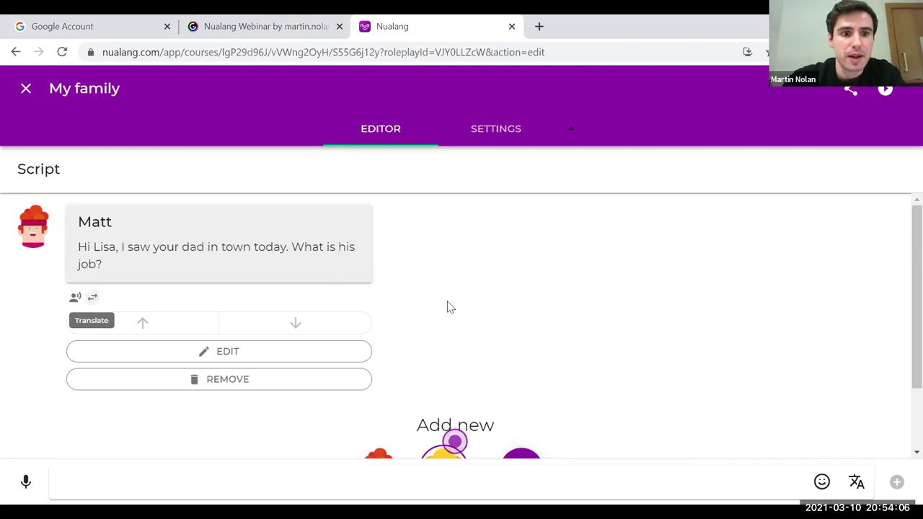
# Add Lisa's reply 'My dad is a teacher' to the script.
pyautogui.scroll(-2, 540, 316)
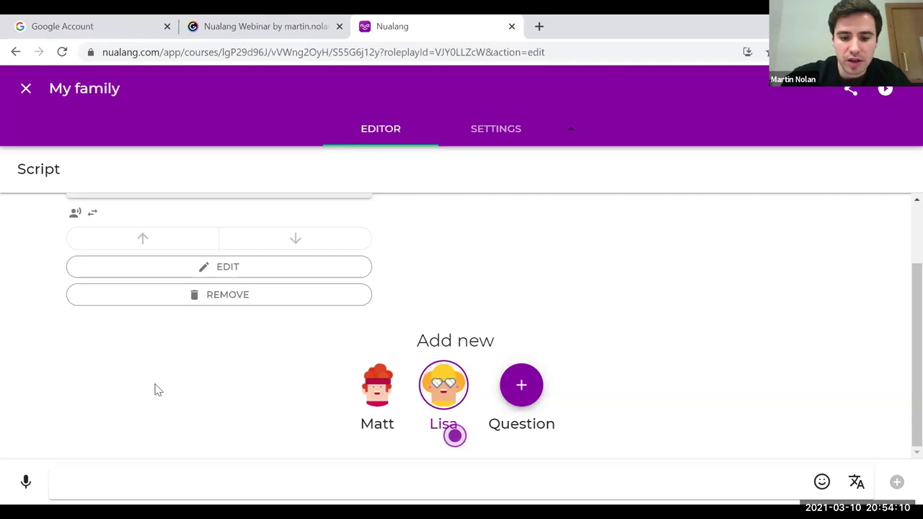
pyautogui.write('My dad is a')
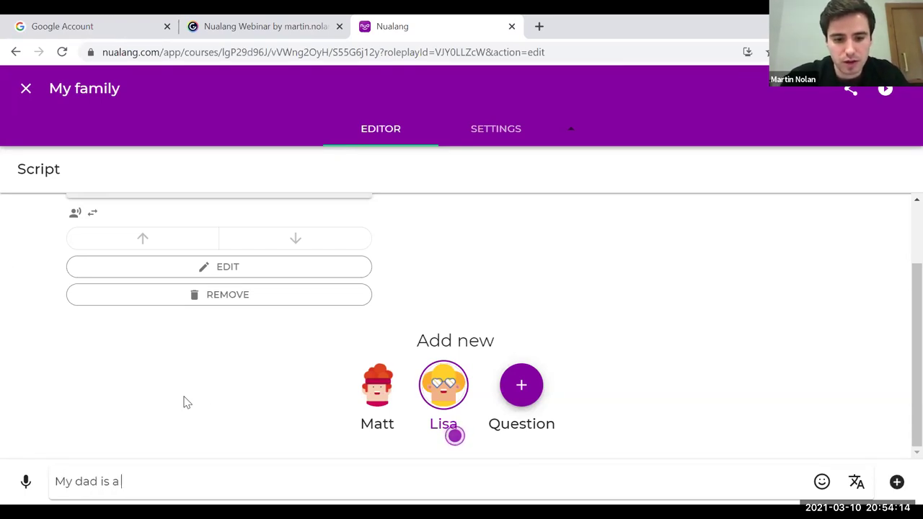
pyautogui.write(' teccher')
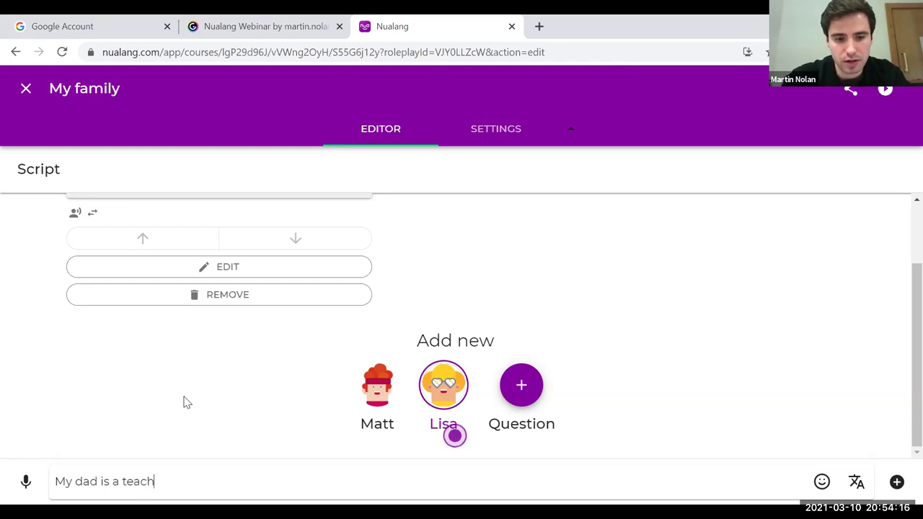
pyautogui.press('Return')
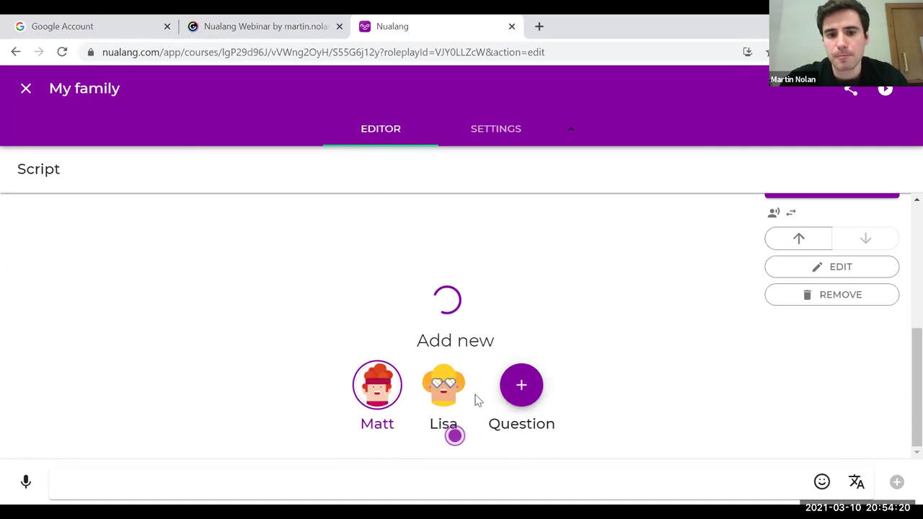
# Start a question 'What does Lisa's dad do for a living?' with Police officer as the first answer.
pyautogui.click(519, 383)
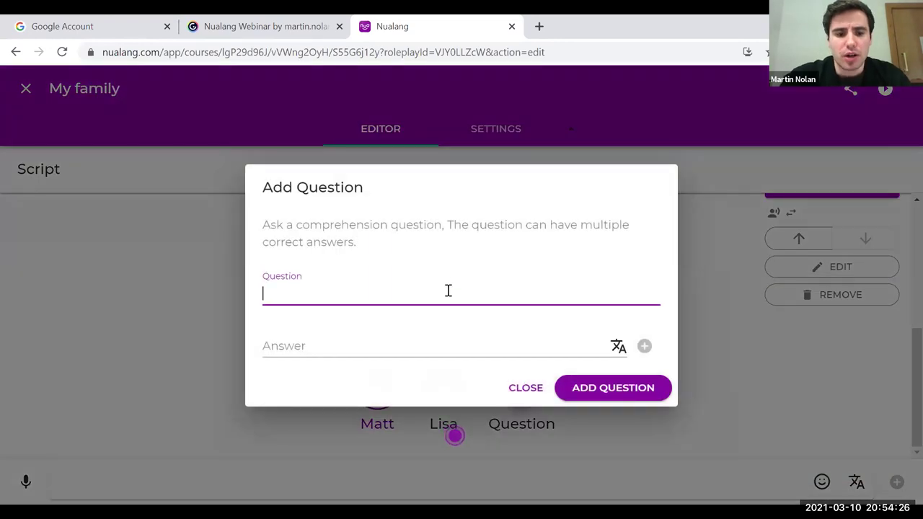
pyautogui.write('What does')
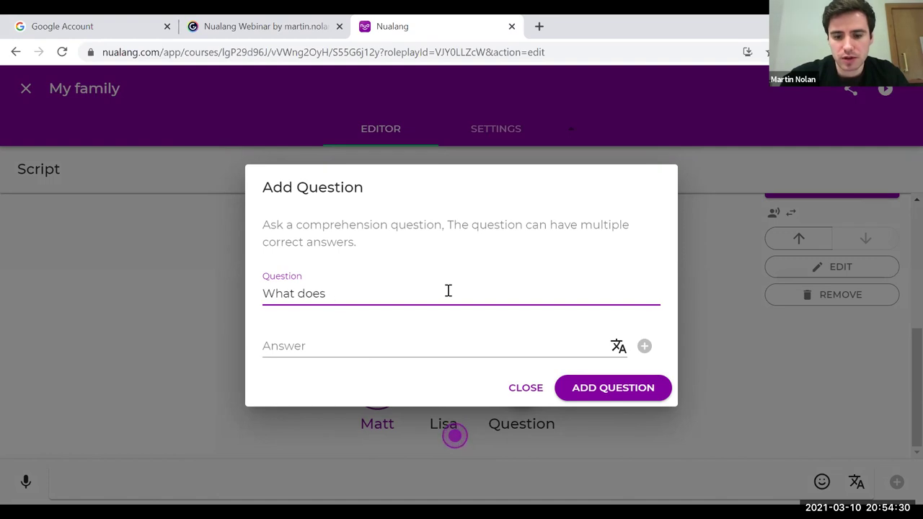
pyautogui.write(" liisa's dad do for a living")
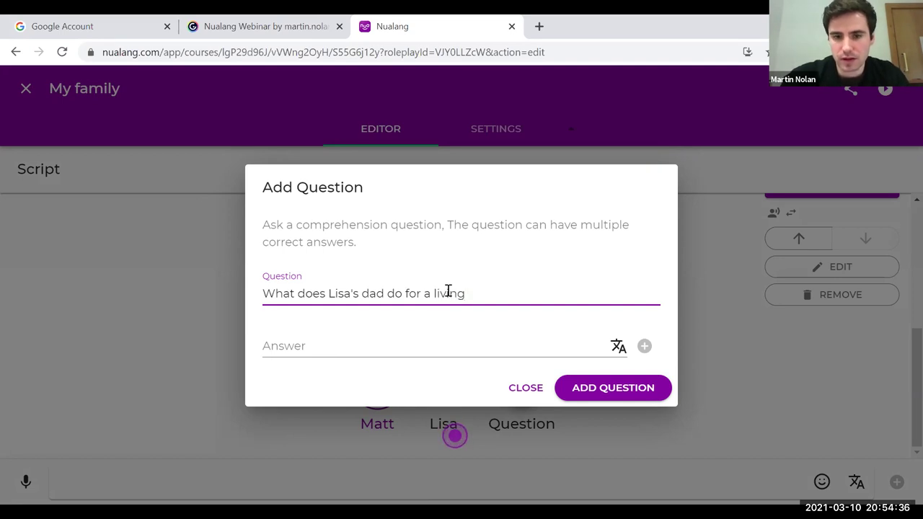
pyautogui.write('?')
pyautogui.click(386, 337)
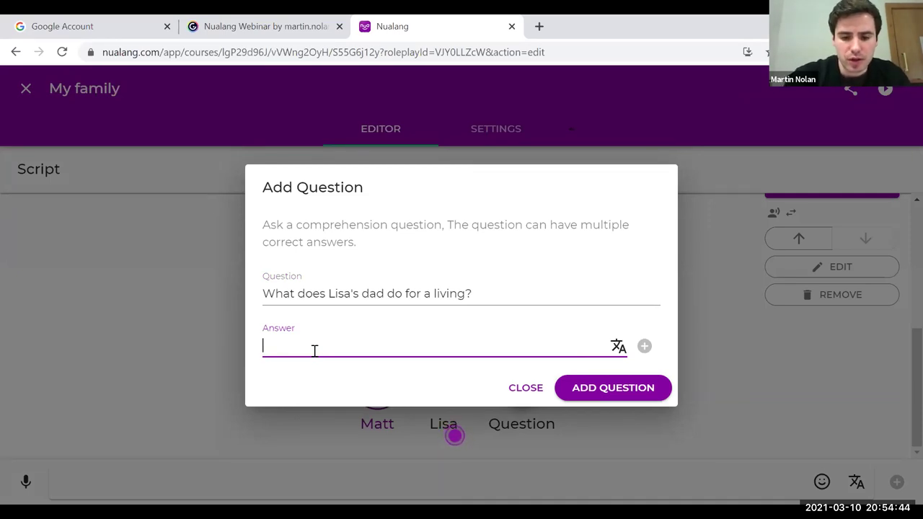
pyautogui.write('Police ')
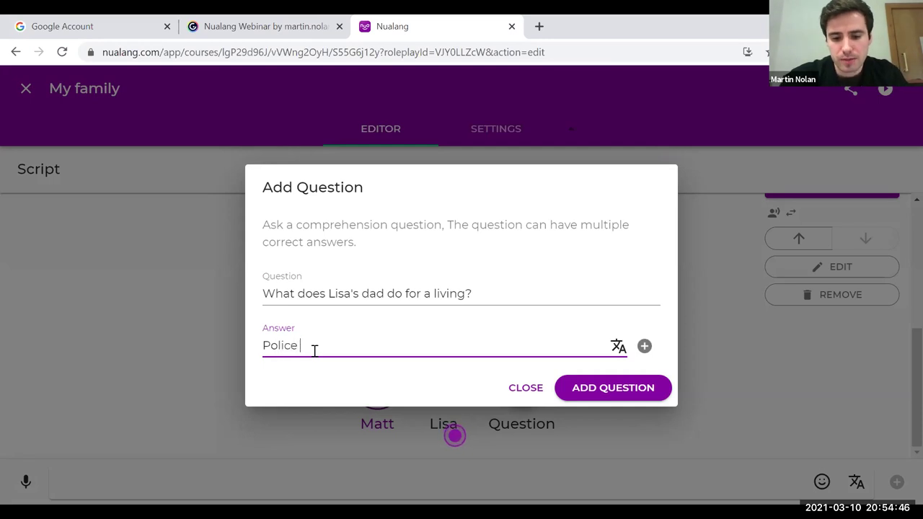
pyautogui.write('officer')
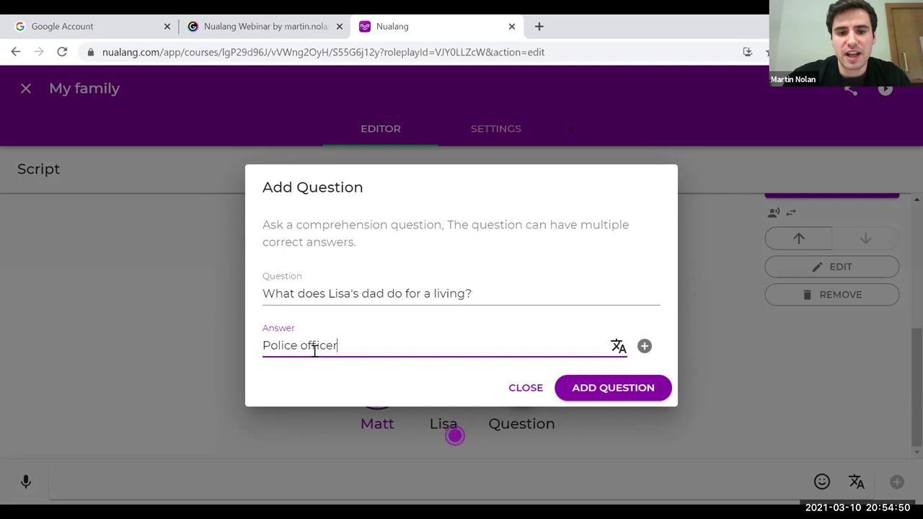
pyautogui.click(645, 346)
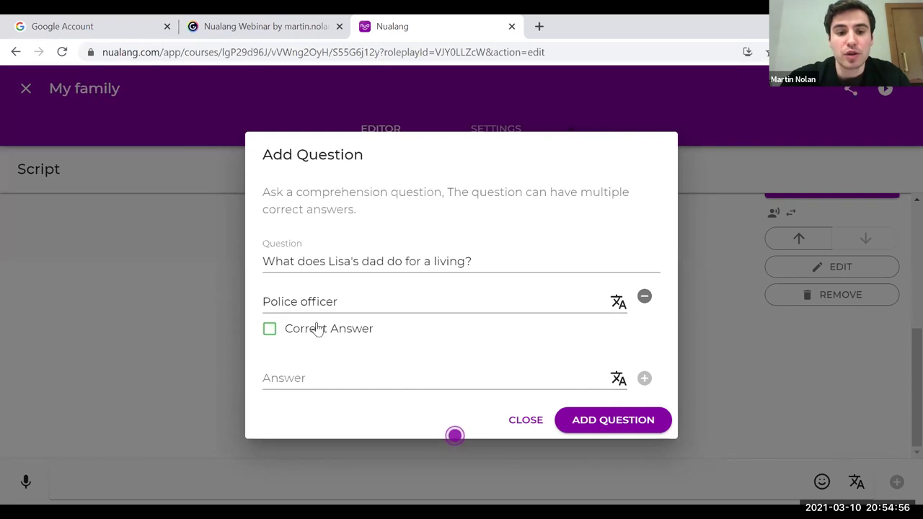
# Add Teacher as the correct answer and Fireman as a third, then save the question.
pyautogui.click(306, 381)
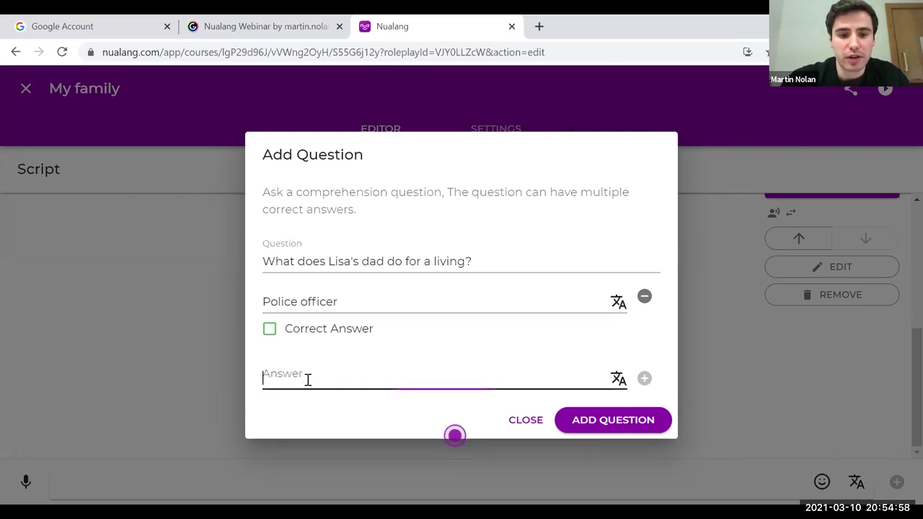
pyautogui.write('Teacher')
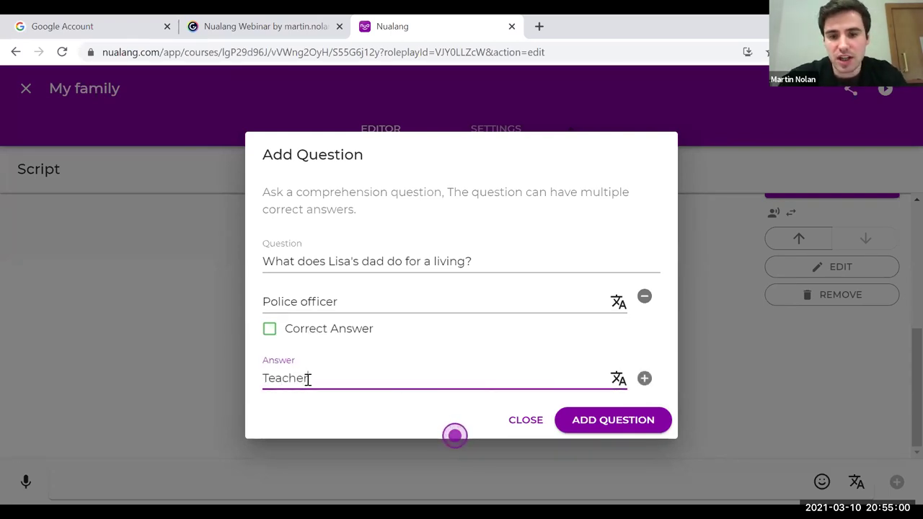
pyautogui.click(645, 378)
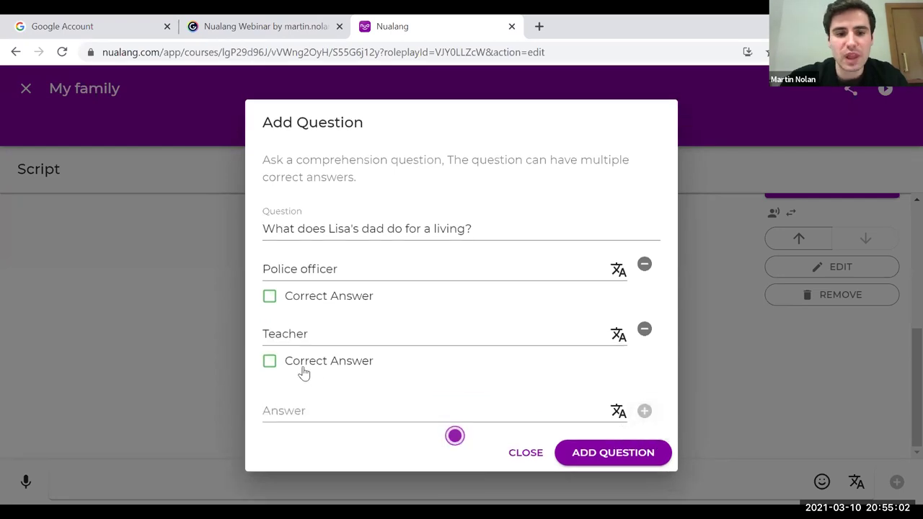
pyautogui.click(271, 362)
pyautogui.click(314, 411)
pyautogui.write('Fireman')
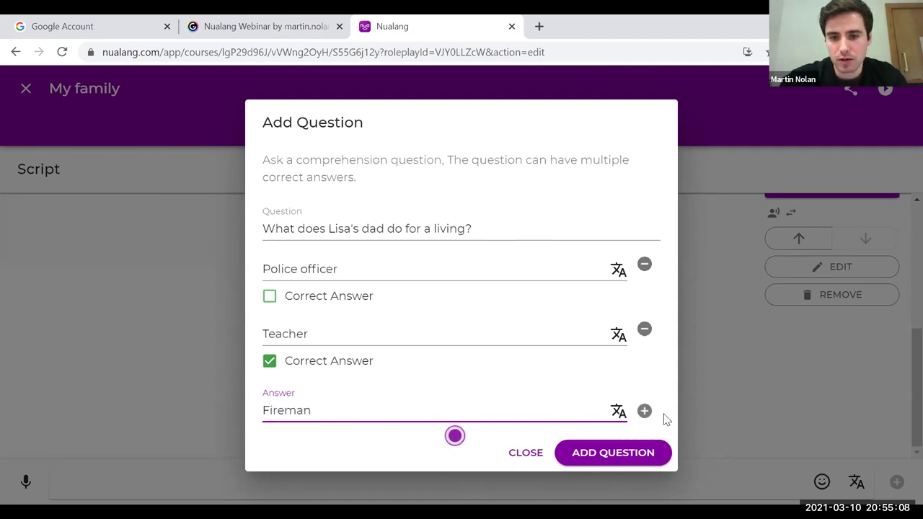
pyautogui.click(644, 410)
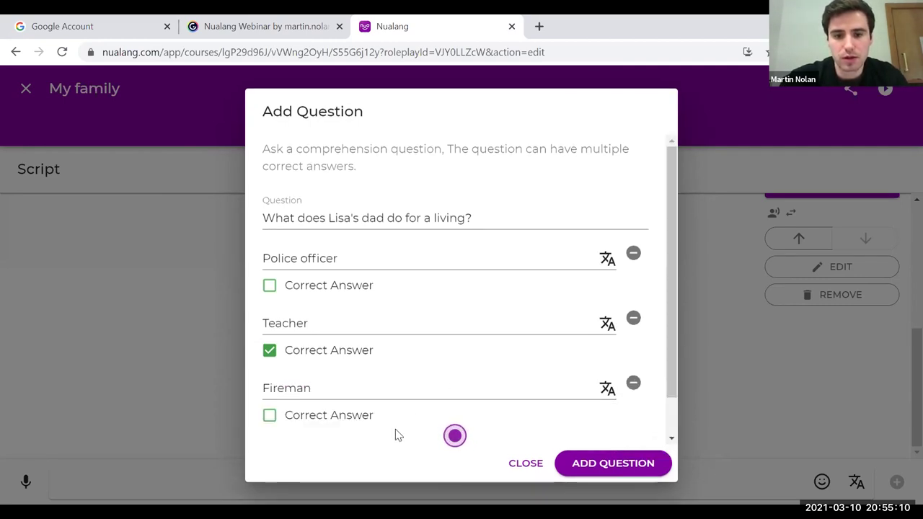
pyautogui.click(608, 462)
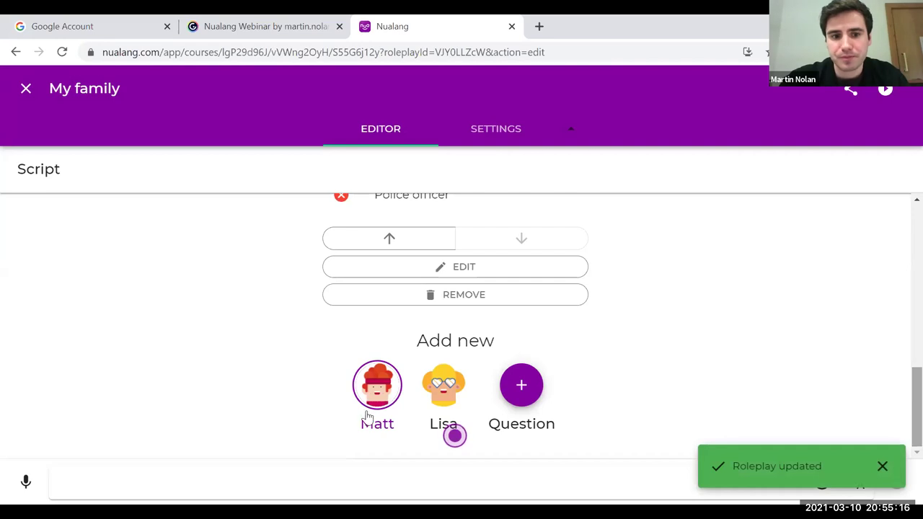
# Add Matt's line 'Interesting, what is your moms job?' to the script.
pyautogui.click(142, 482)
pyautogui.write('Interesting')
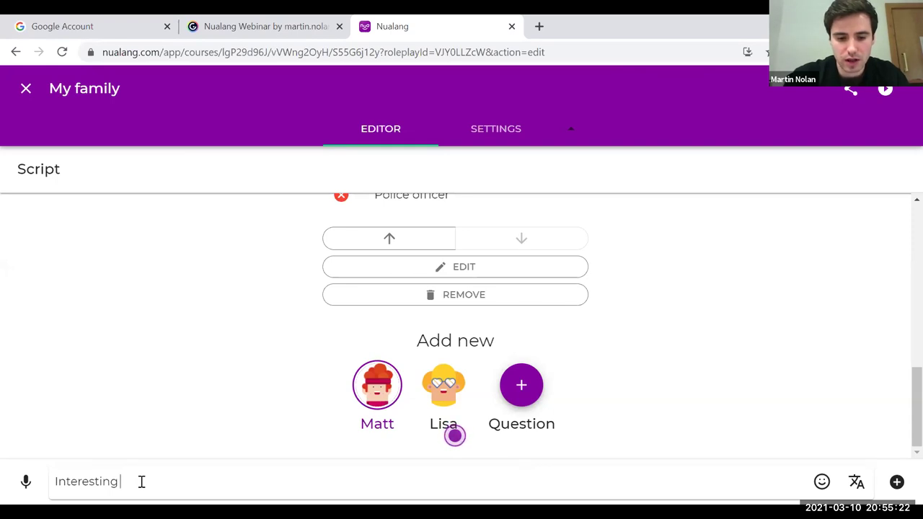
pyautogui.write(', what is your moms jo')
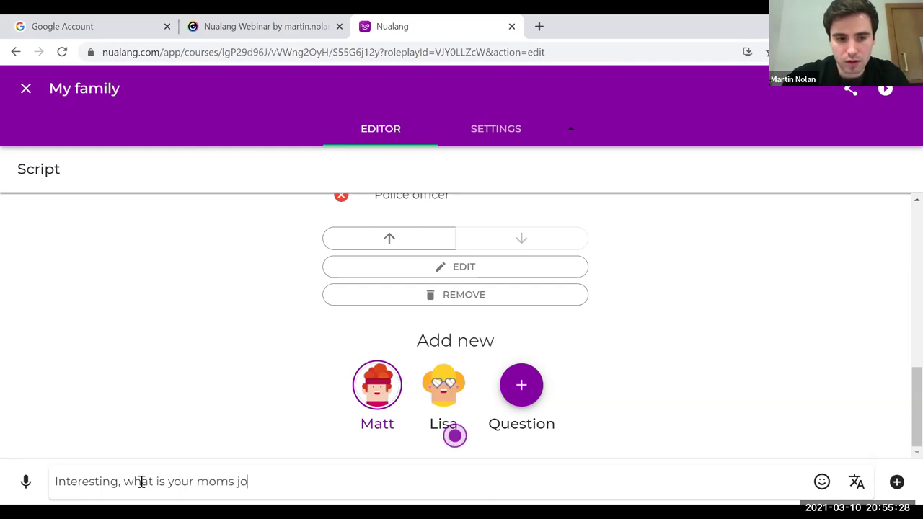
pyautogui.write('b?')
pyautogui.press('Return')
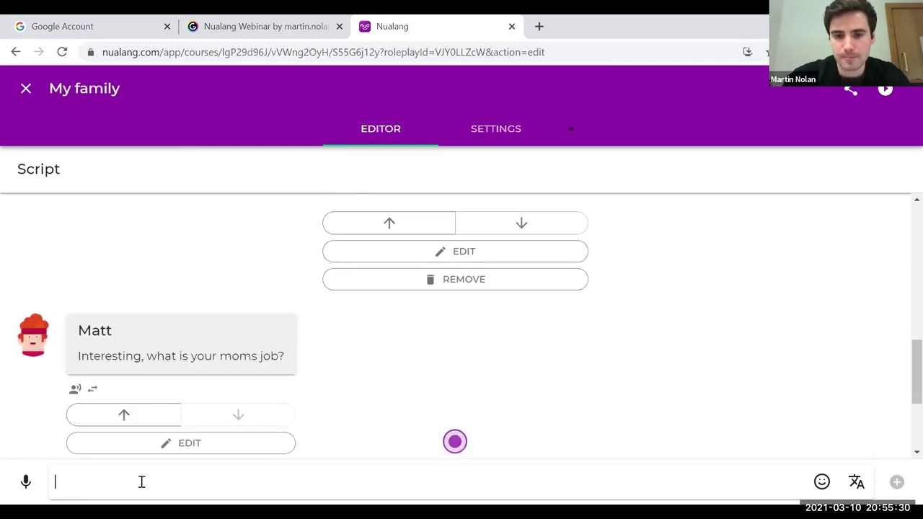
# Add Lisa's reply 'She works in the bank' to the script.
pyautogui.write('She')
pyautogui.write('rks')
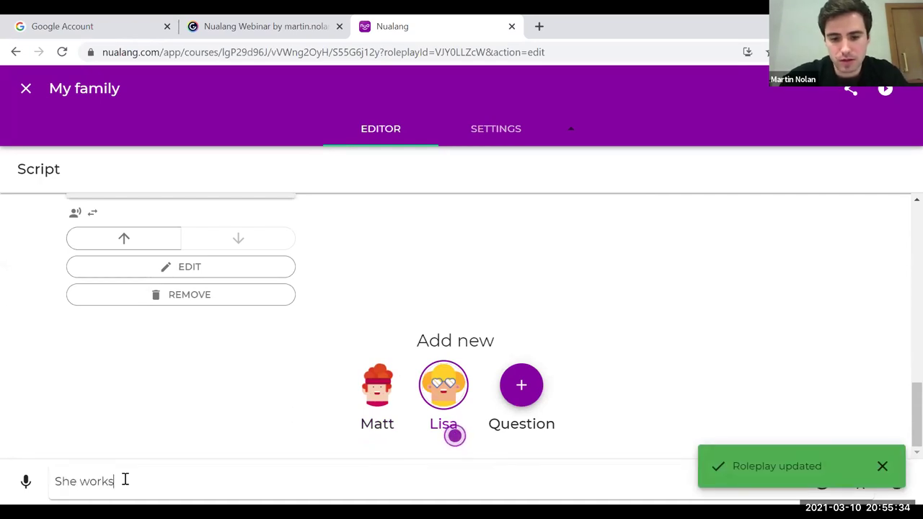
pyautogui.write(' in the bank')
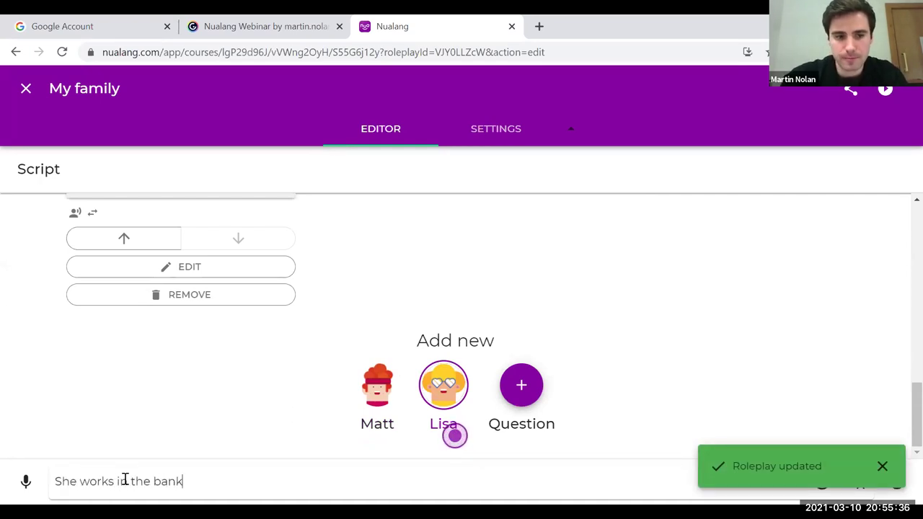
pyautogui.press('Return')
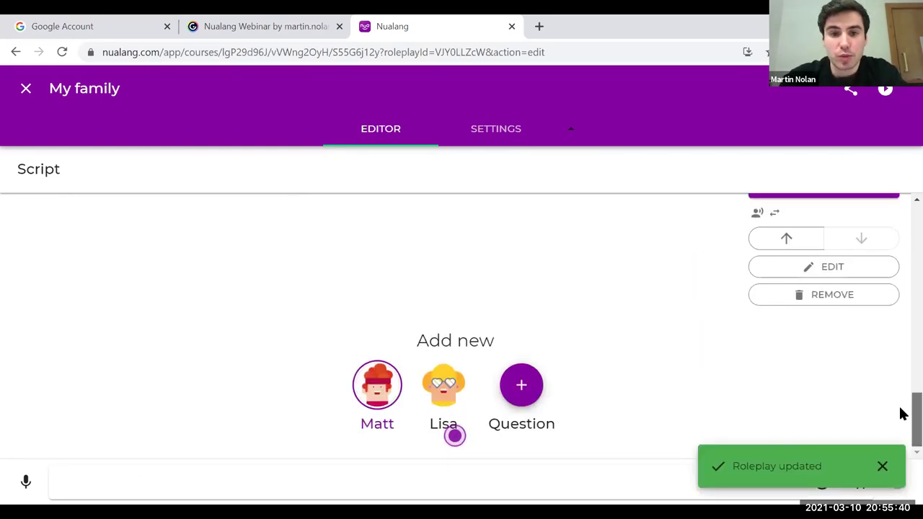
pyautogui.scroll(2, 903, 411)
pyautogui.moveTo(903, 387); pyautogui.dragTo(903, 210)
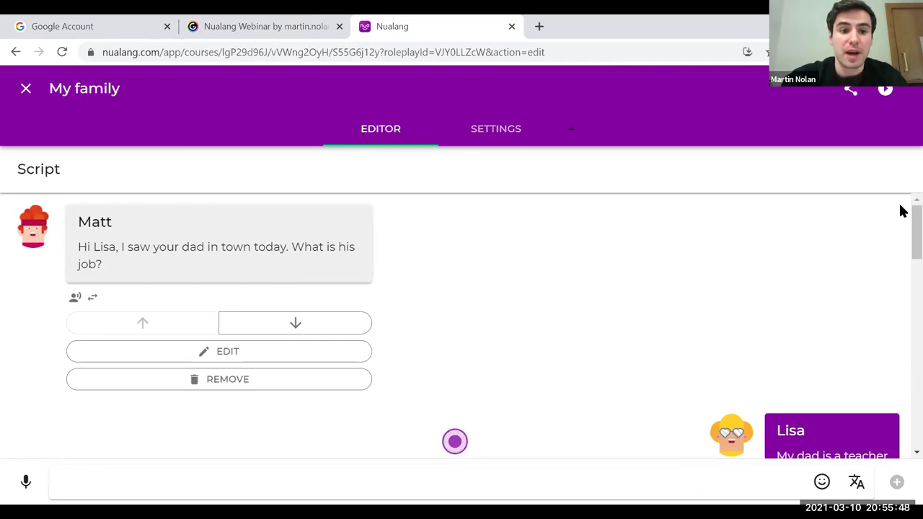
pyautogui.moveTo(900, 216); pyautogui.dragTo(901, 303)
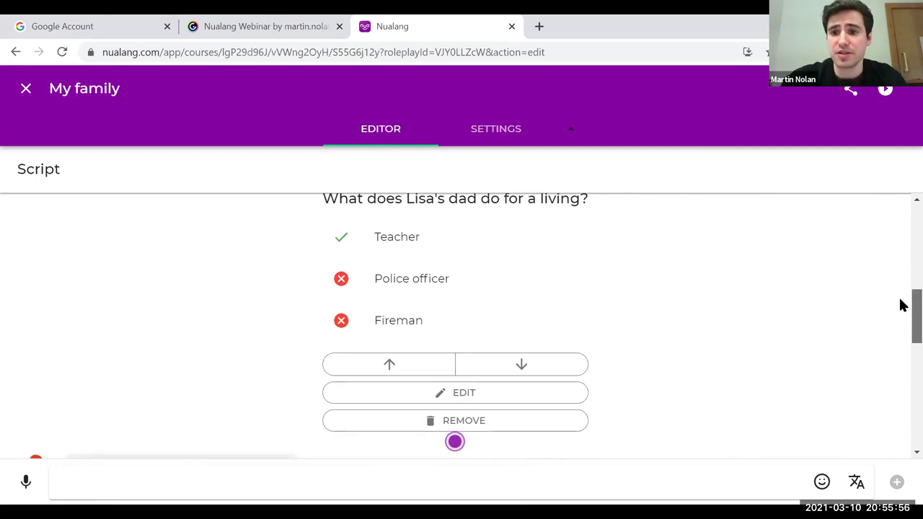
pyautogui.moveTo(903, 306); pyautogui.dragTo(901, 441)
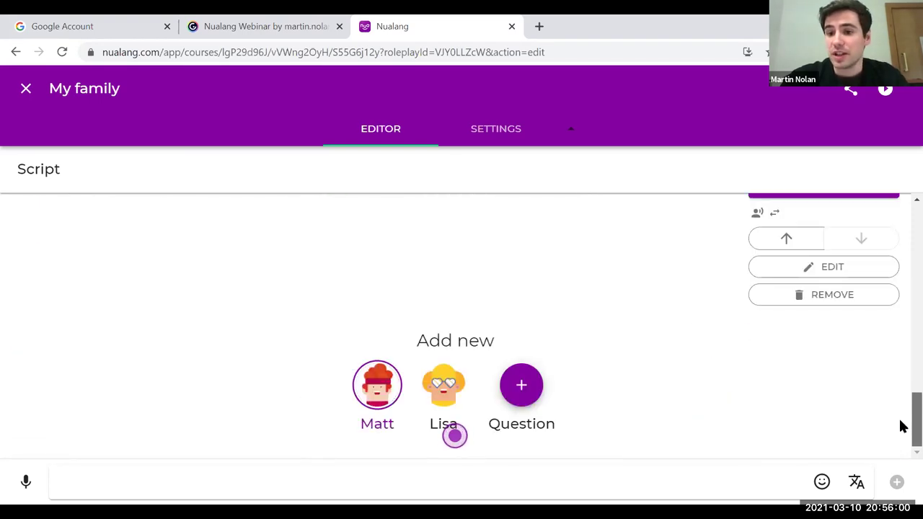
pyautogui.moveTo(903, 399); pyautogui.dragTo(901, 377)
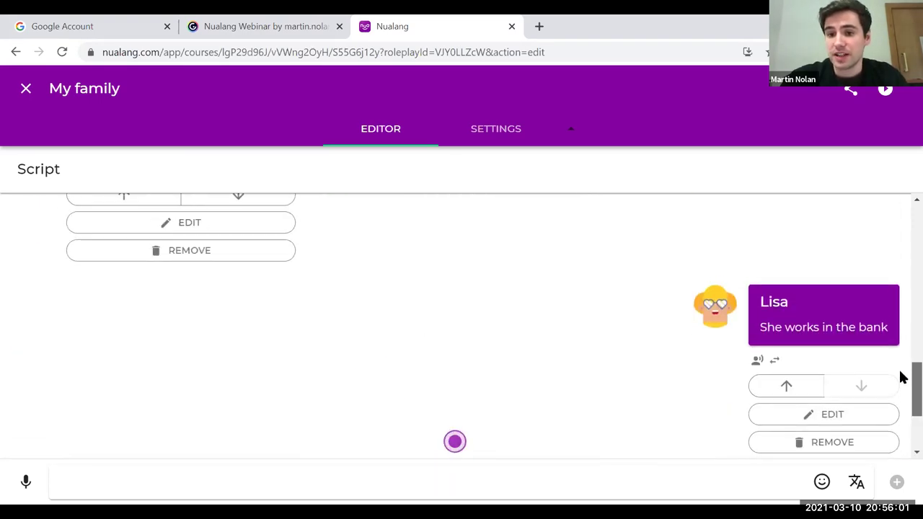
# Close the roleplay editor and open the My family roleplay from the Family topic.
pyautogui.click(25, 90)
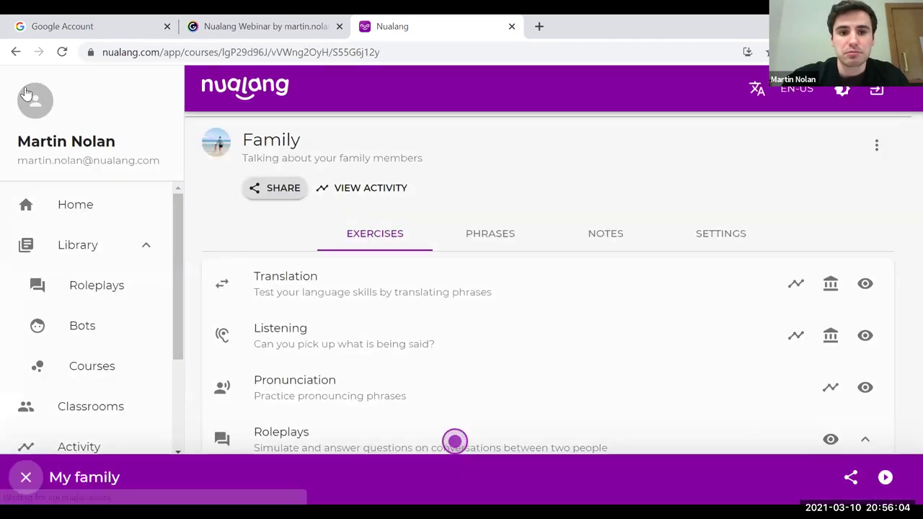
pyautogui.scroll(-2, 546, 392)
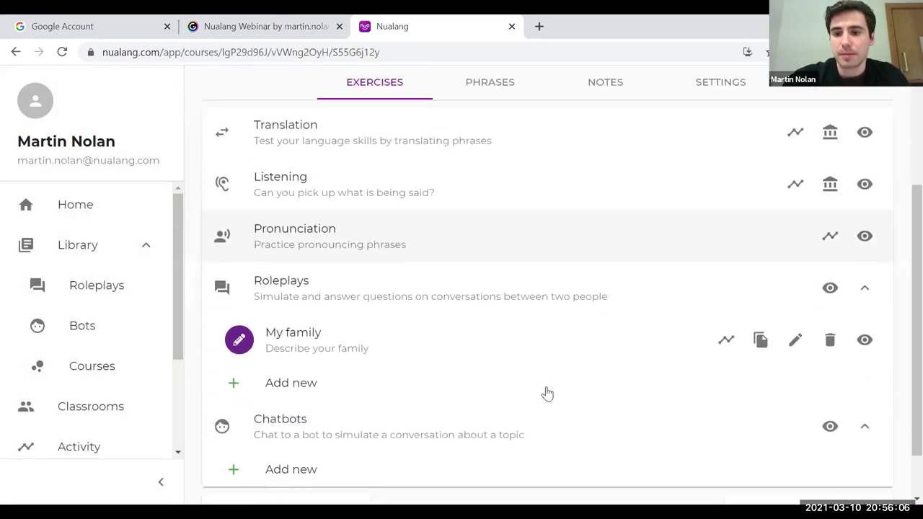
pyautogui.click(564, 338)
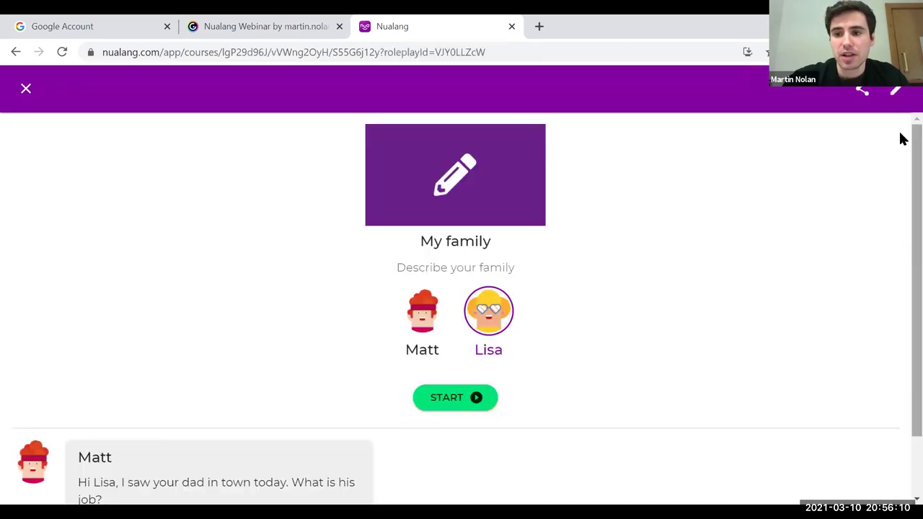
# Start the My family roleplay as a learner, then exit back to the Family topic page.
pyautogui.scroll(-1, 901, 231)
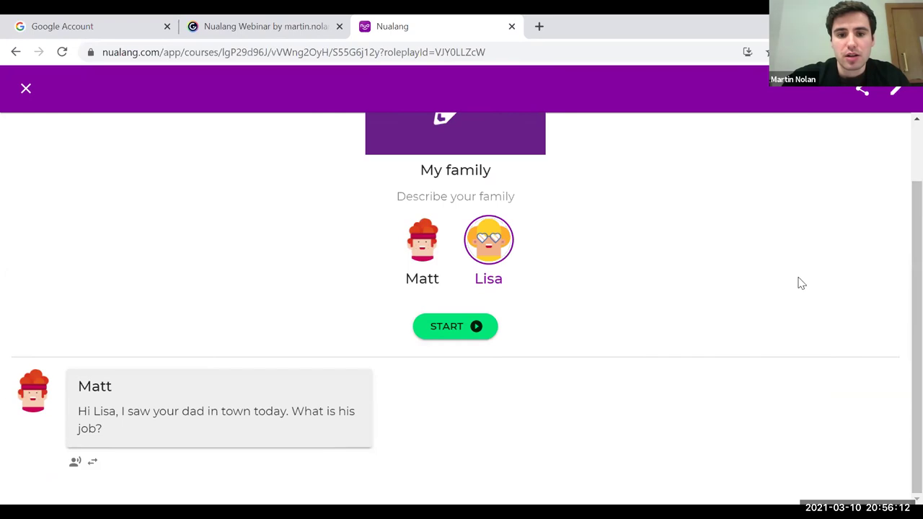
pyautogui.click(435, 334)
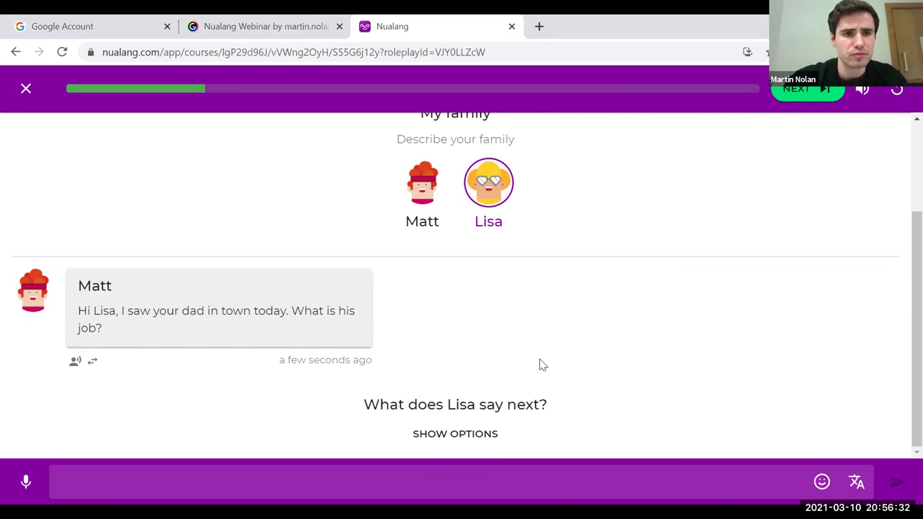
pyautogui.click(28, 88)
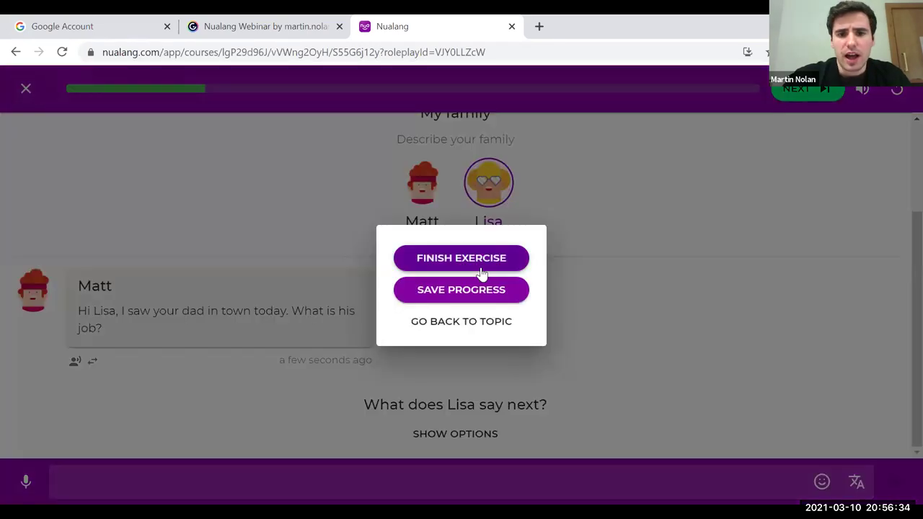
pyautogui.click(476, 321)
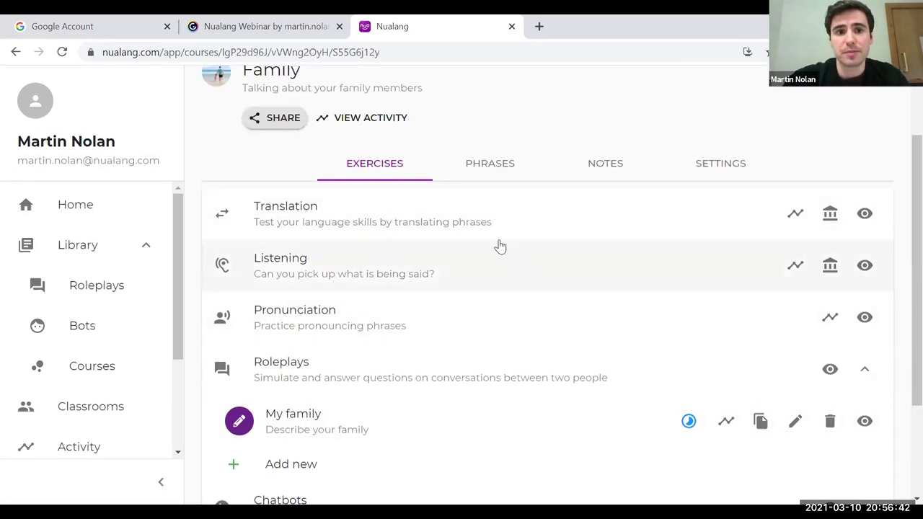
# Use the Course breadcrumb to reach the Third Year English course page.
pyautogui.scroll(2, 528, 228)
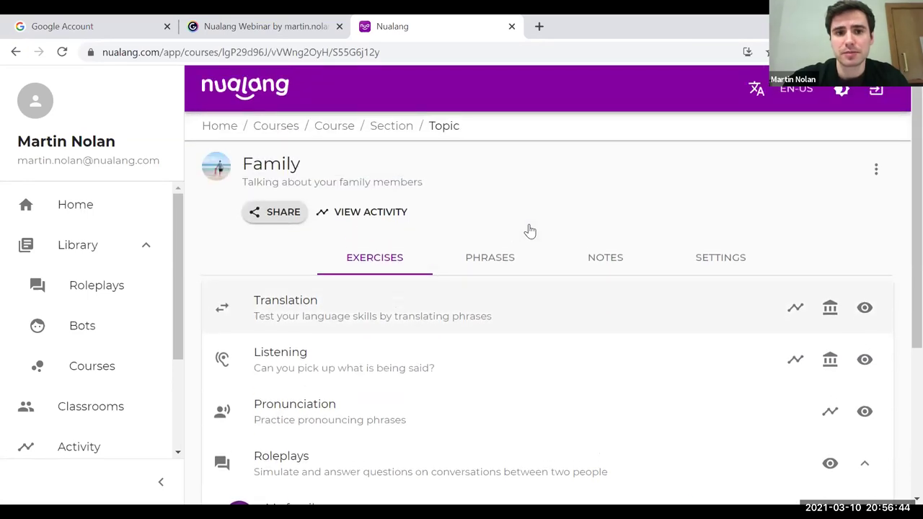
pyautogui.click(320, 127)
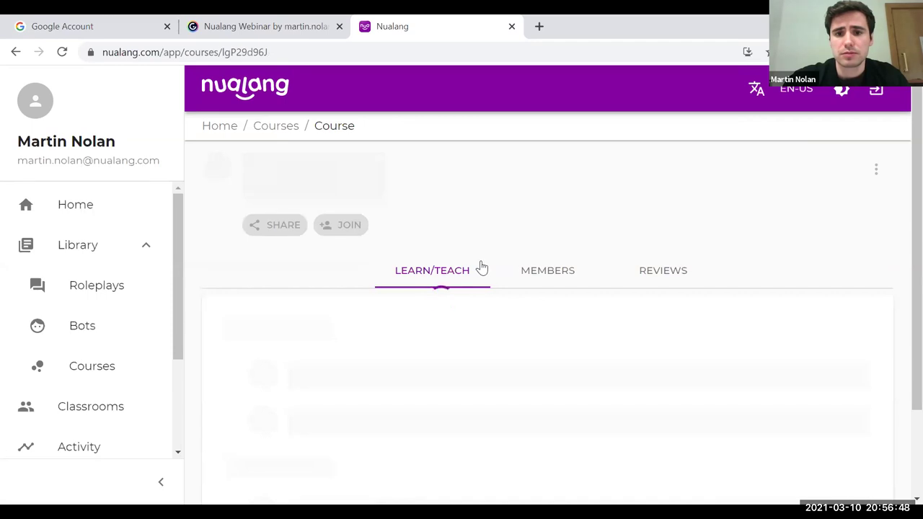
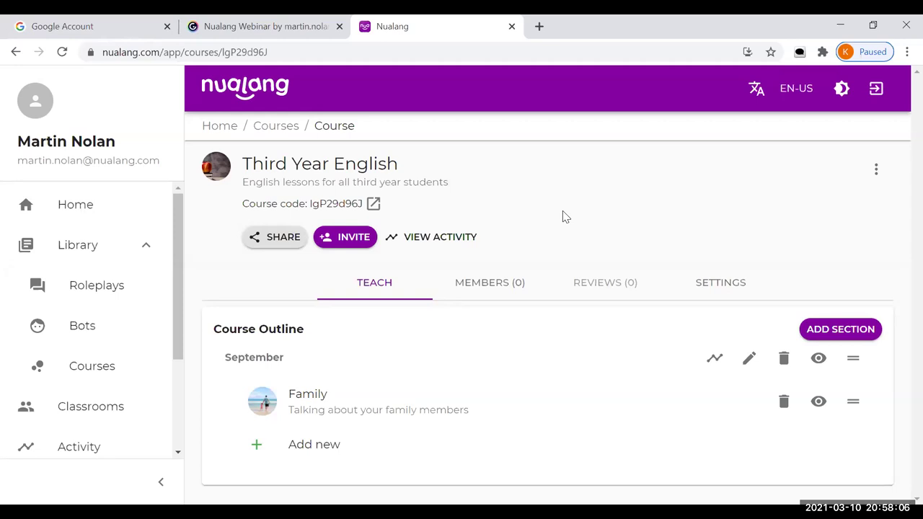
# Start a new roleplay in the Family topic and dismiss the template tour.
pyautogui.click(417, 394)
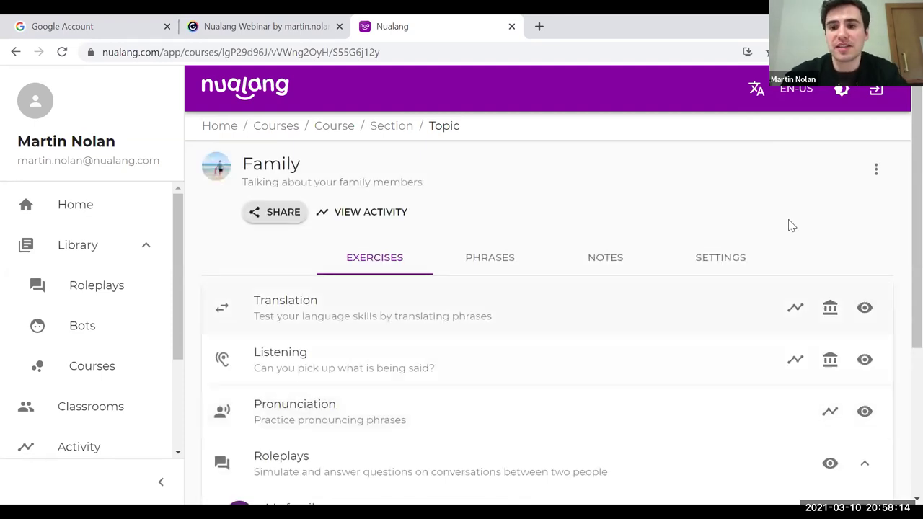
pyautogui.moveTo(903, 165); pyautogui.dragTo(902, 275)
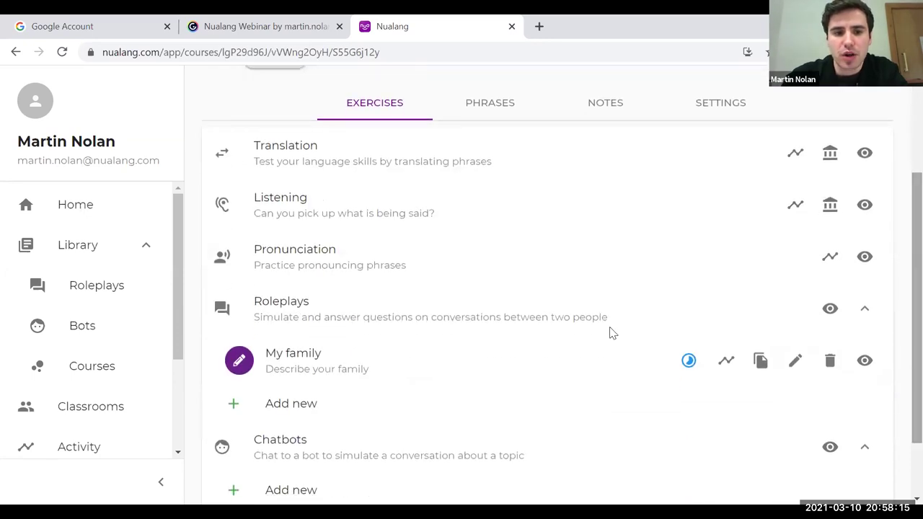
pyautogui.click(296, 403)
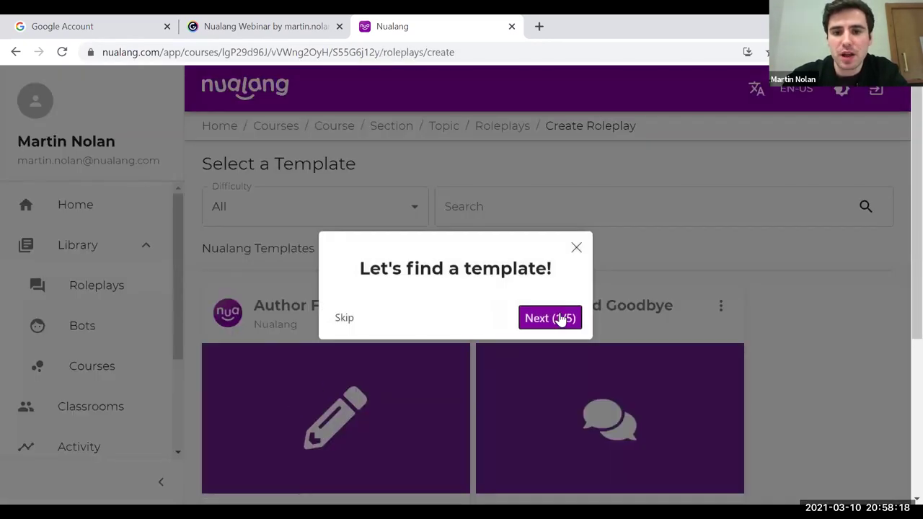
pyautogui.click(577, 248)
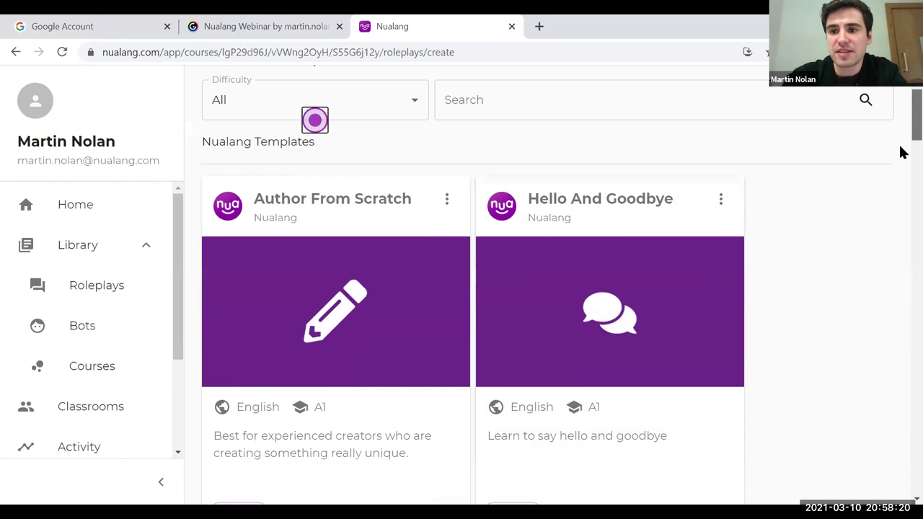
# Choose the Favorite Music template from the community templates.
pyautogui.scroll(-9, 901, 152)
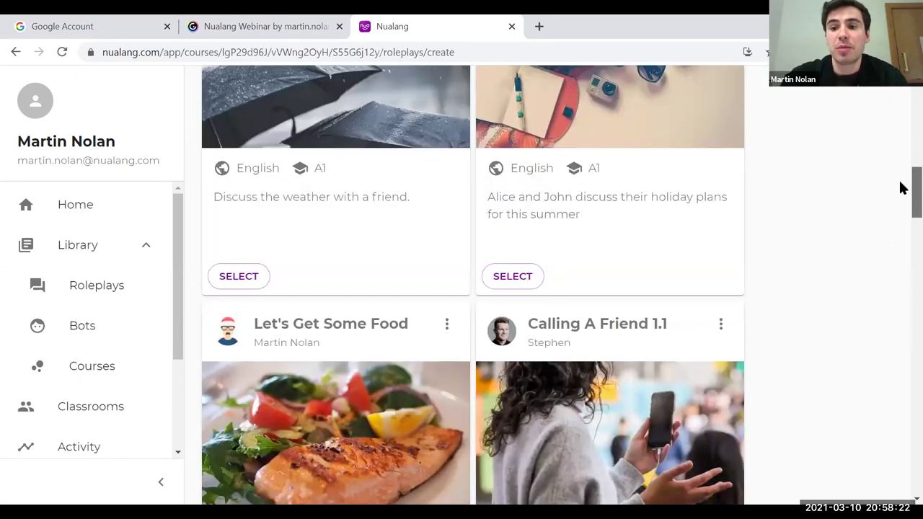
pyautogui.scroll(5, 901, 180)
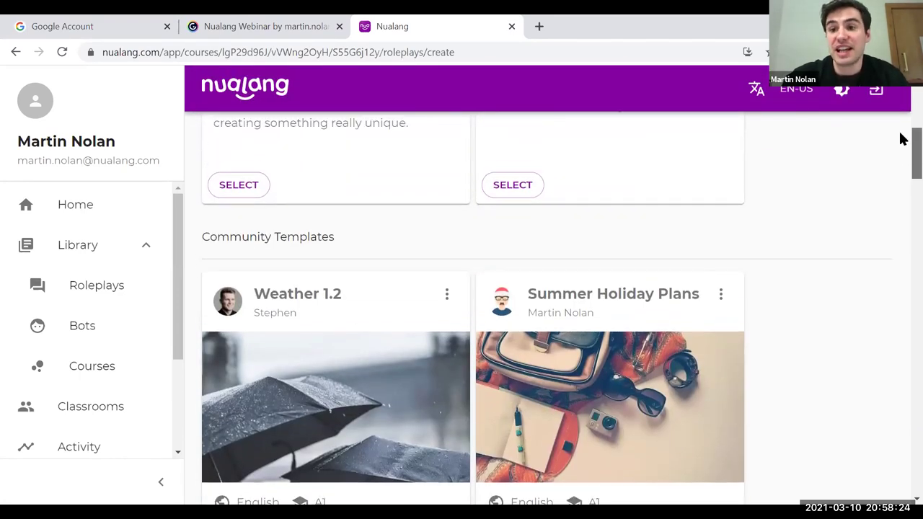
pyautogui.scroll(3, 901, 145)
pyautogui.scroll(-4, 902, 166)
pyautogui.scroll(-2, 902, 174)
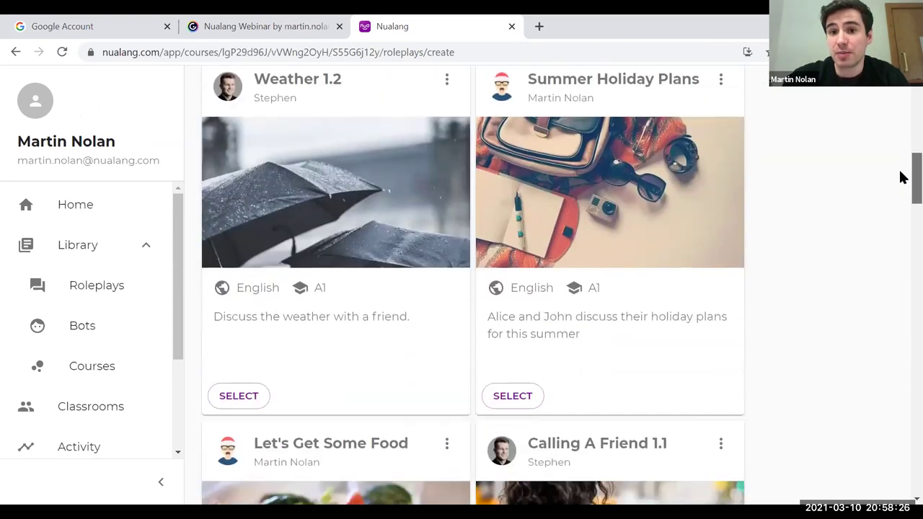
pyautogui.scroll(-1, 902, 184)
pyautogui.scroll(-6, 902, 188)
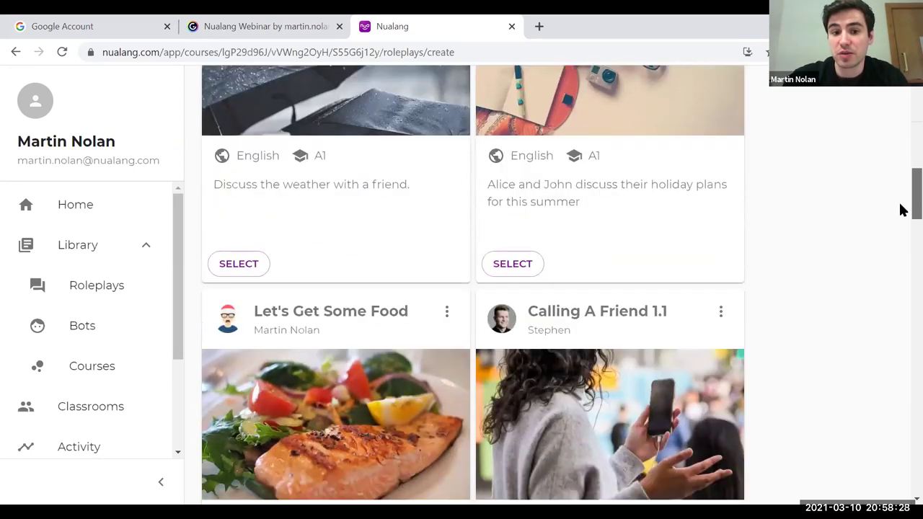
pyautogui.scroll(-6, 901, 267)
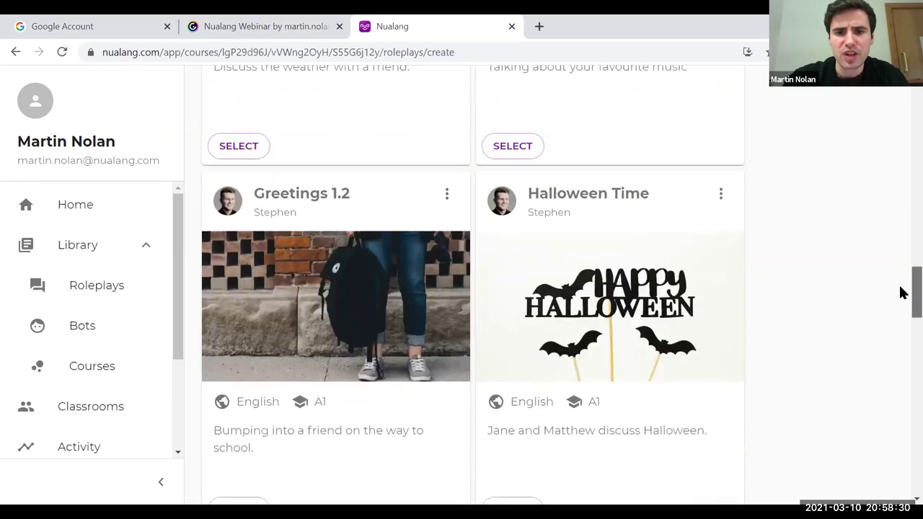
pyautogui.scroll(2, 896, 270)
pyautogui.click(523, 326)
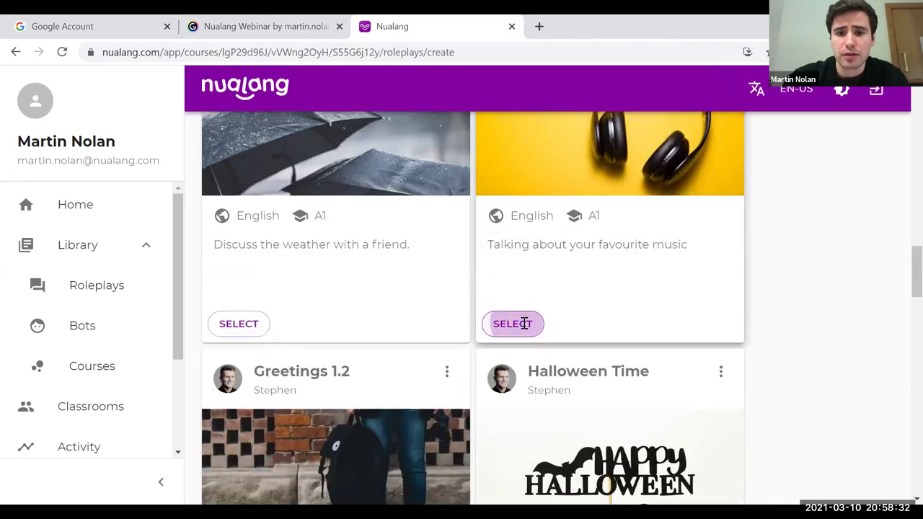
# Keep the template's information and Private/Enable settings, then finish creating Favorite Music.
pyautogui.scroll(-2, 901, 137)
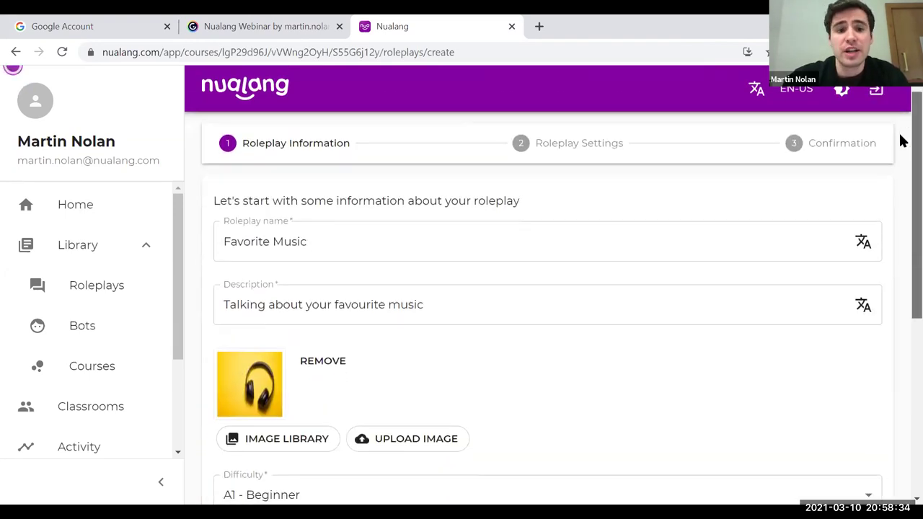
pyautogui.scroll(-5, 901, 181)
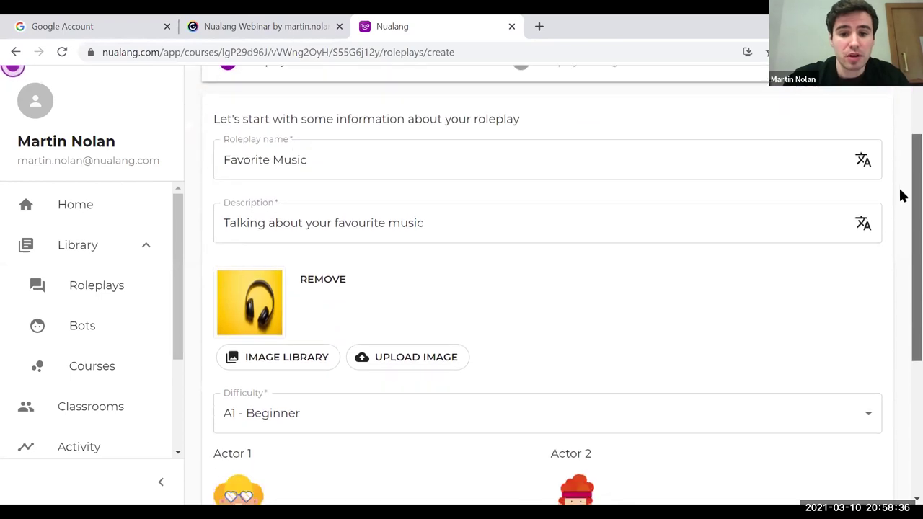
pyautogui.scroll(-1, 902, 302)
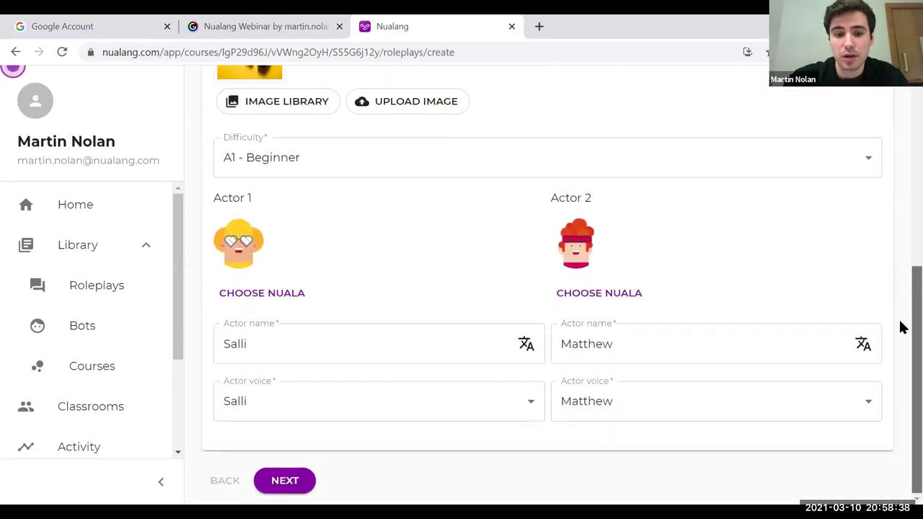
pyautogui.click(302, 482)
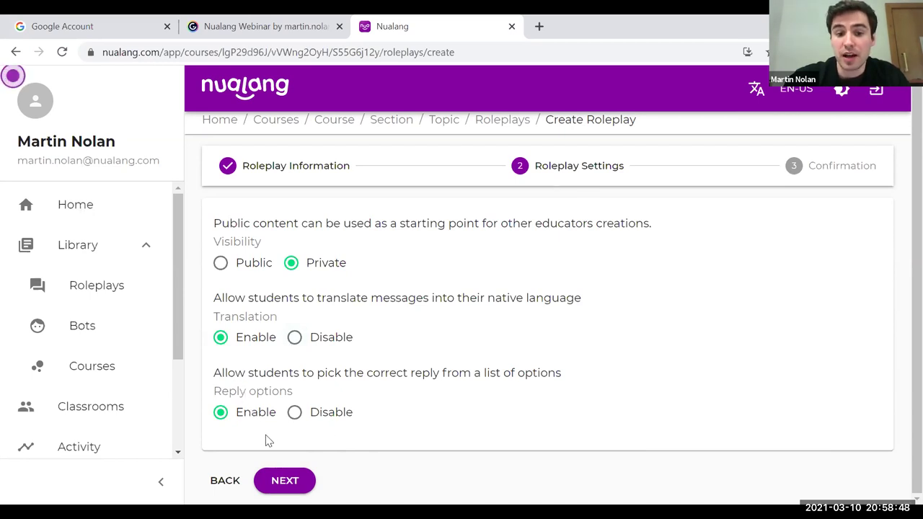
pyautogui.click(285, 480)
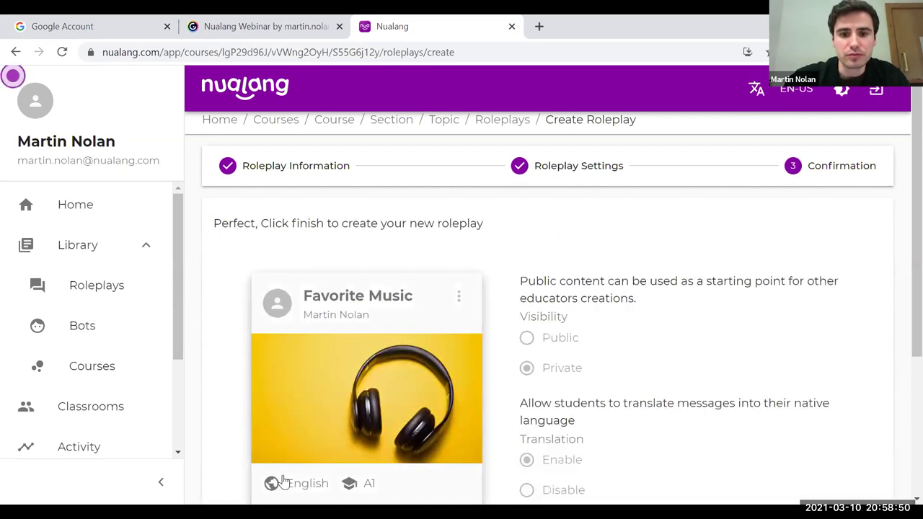
pyautogui.scroll(-3, 905, 238)
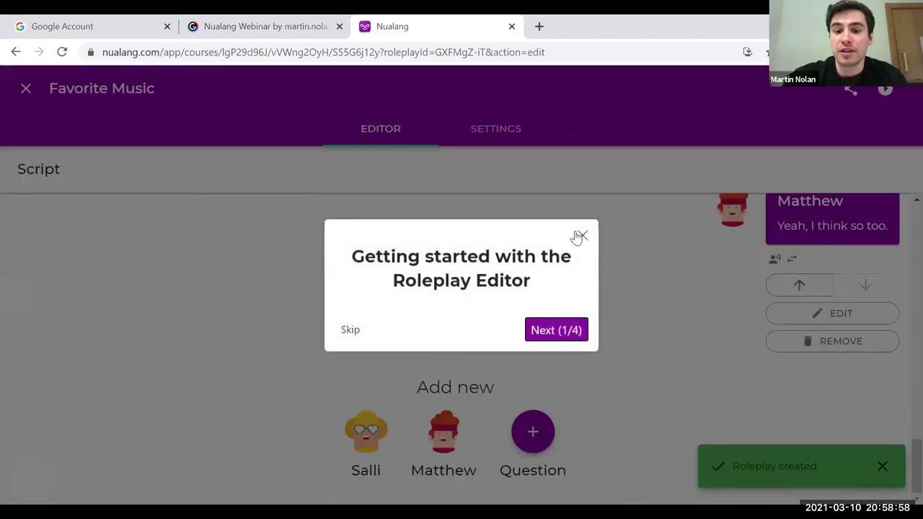
# Move Matthew's music line below Salli's 'Like what, for instance?'.
pyautogui.click(582, 236)
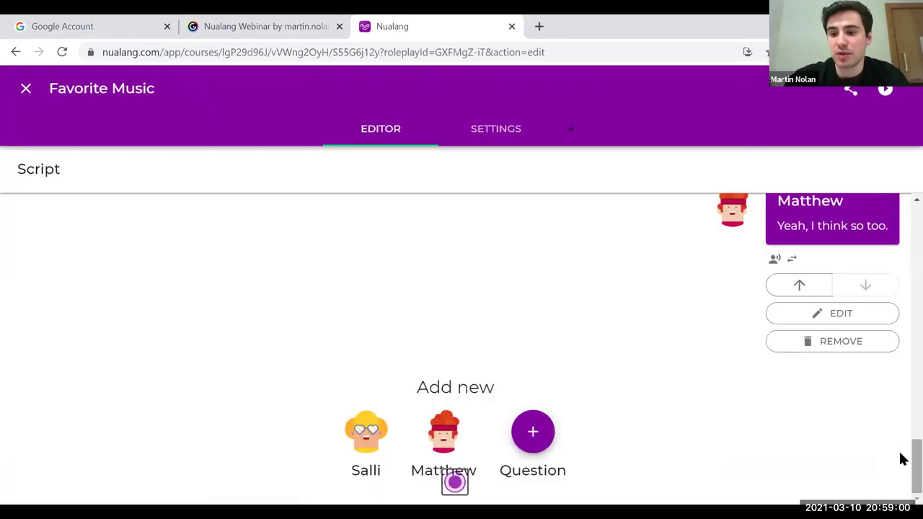
pyautogui.scroll(6, 901, 383)
pyautogui.scroll(10, 901, 349)
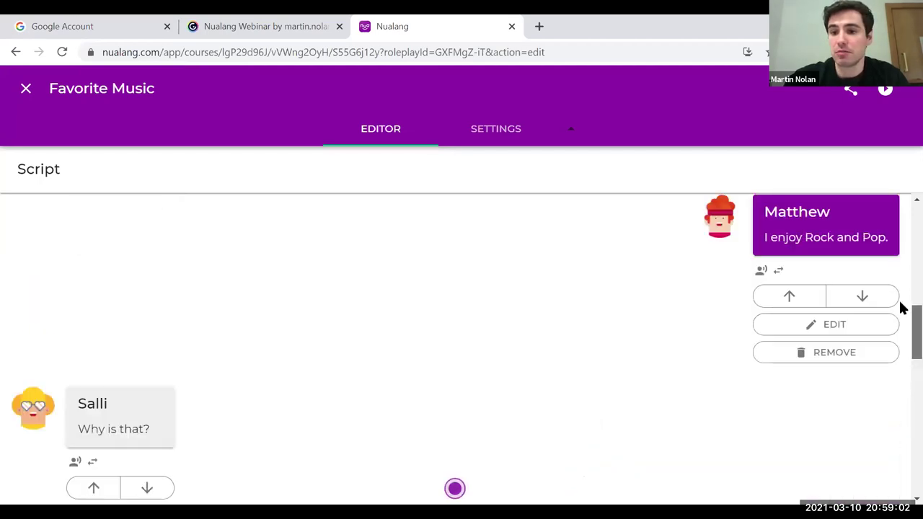
pyautogui.scroll(3, 901, 239)
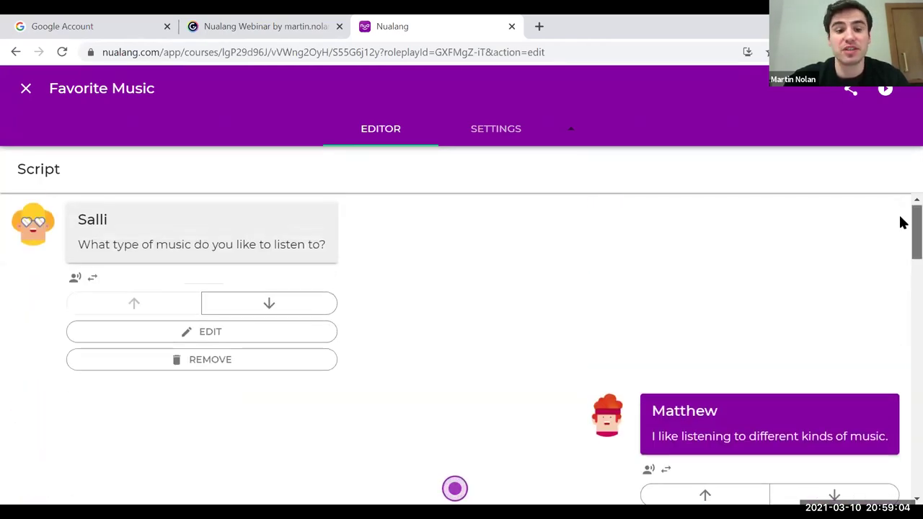
pyautogui.scroll(-2, 901, 230)
pyautogui.scroll(-1, 901, 250)
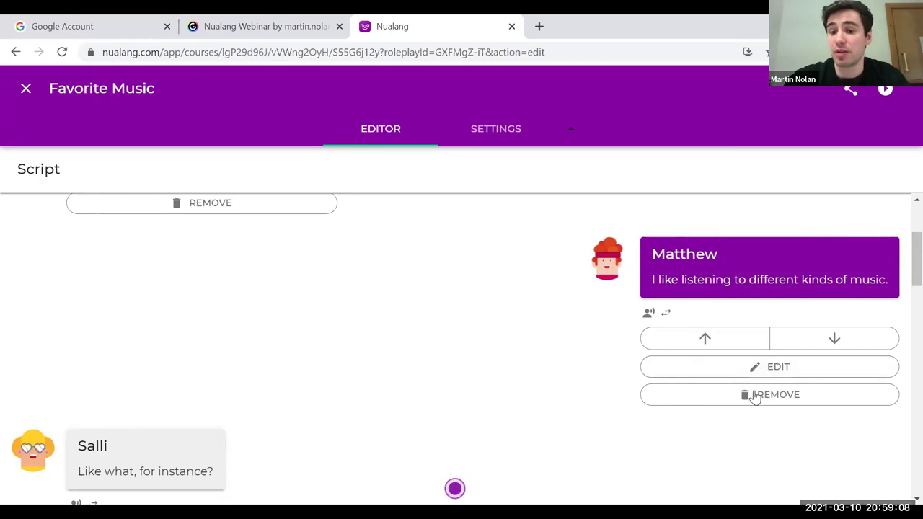
pyautogui.click(833, 339)
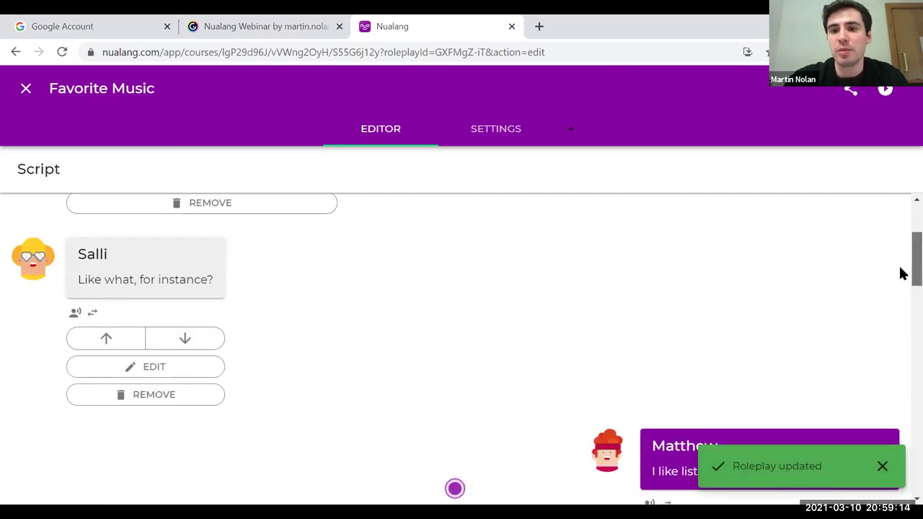
# Open Matthew's line for editing, leave it unchanged, and exit the roleplay editor.
pyautogui.scroll(-3, 865, 344)
pyautogui.click(778, 352)
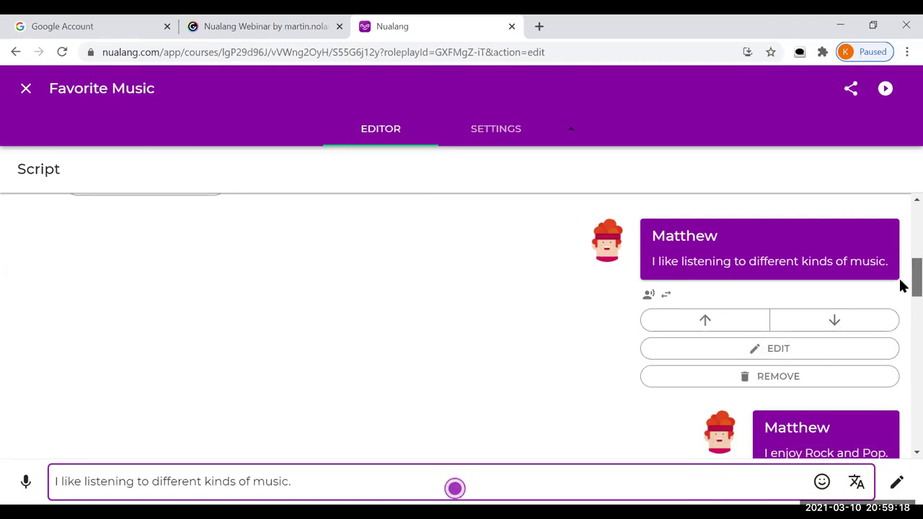
pyautogui.scroll(1, 901, 282)
pyautogui.click(24, 92)
pyautogui.click(24, 91)
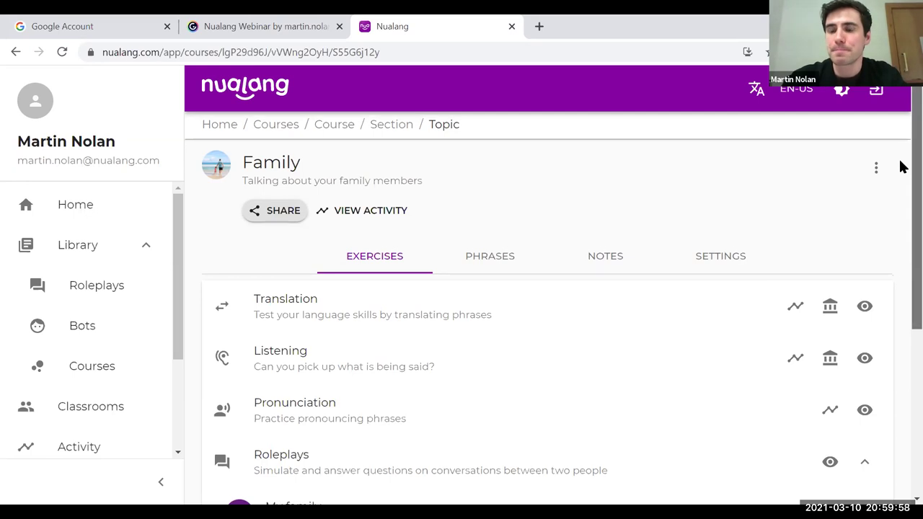
# Peek at the Family Translation exercise, then switch the topic page to its phrases list.
pyautogui.scroll(-1, 900, 151)
pyautogui.scroll(1, 900, 149)
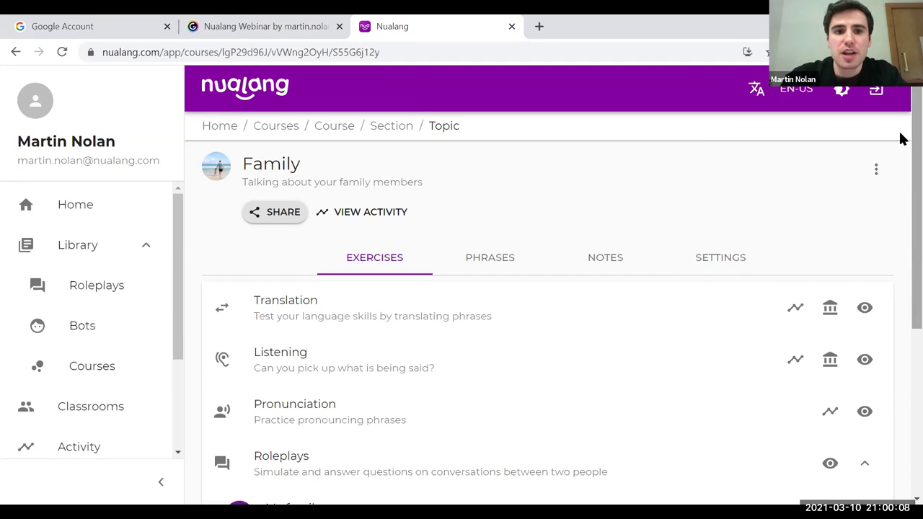
pyautogui.click(334, 303)
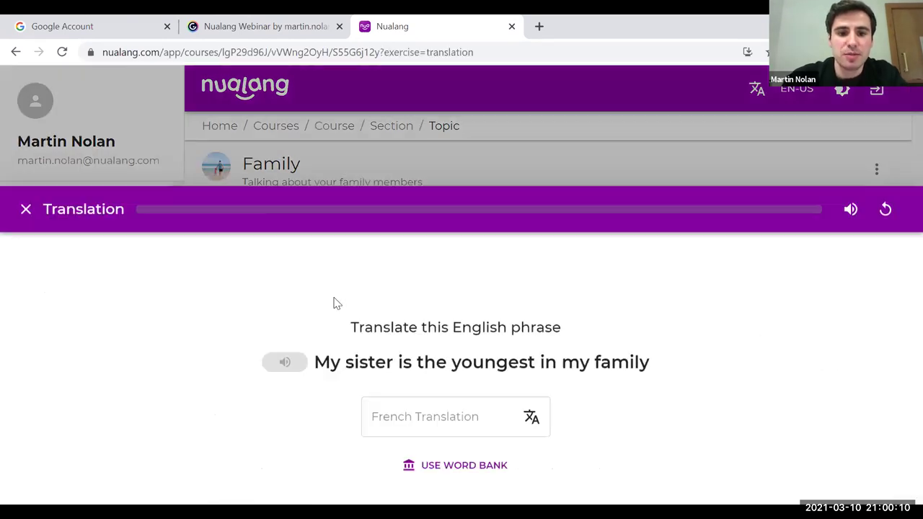
pyautogui.click(26, 88)
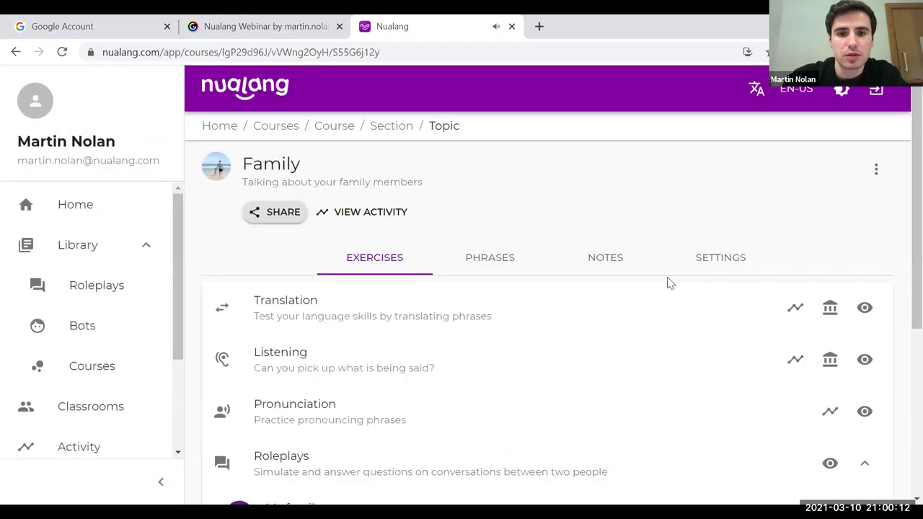
pyautogui.click(495, 261)
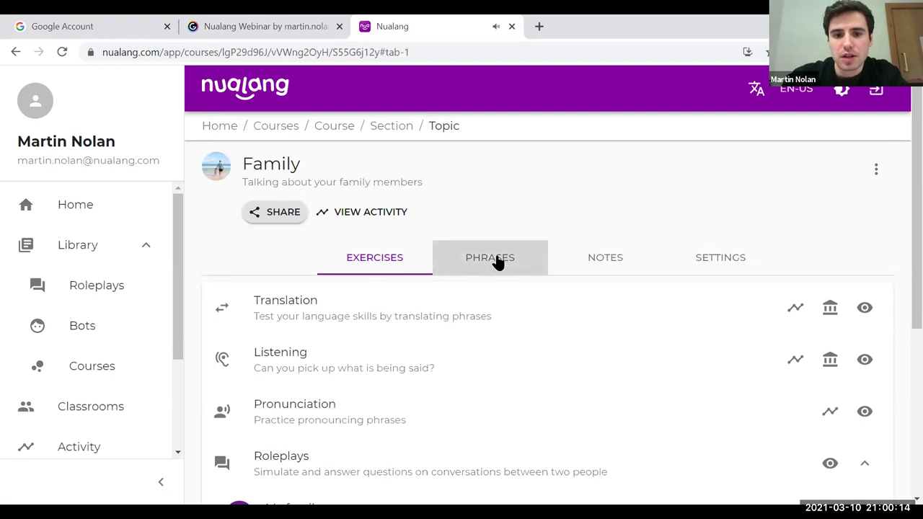
pyautogui.click(830, 348)
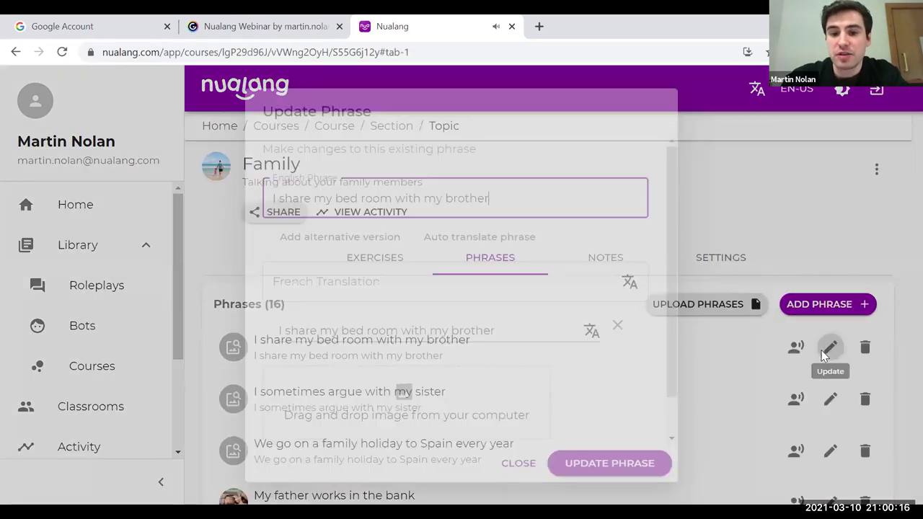
pyautogui.moveTo(669, 307); pyautogui.dragTo(661, 375)
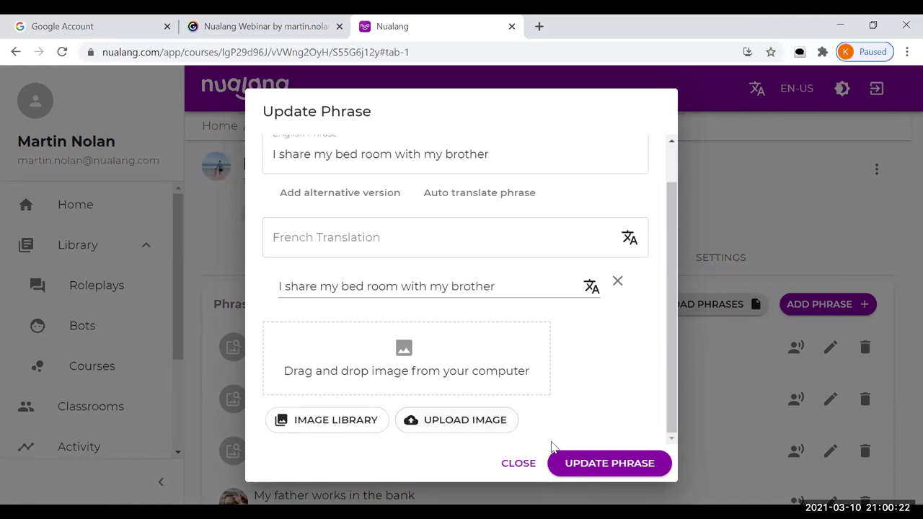
pyautogui.click(518, 463)
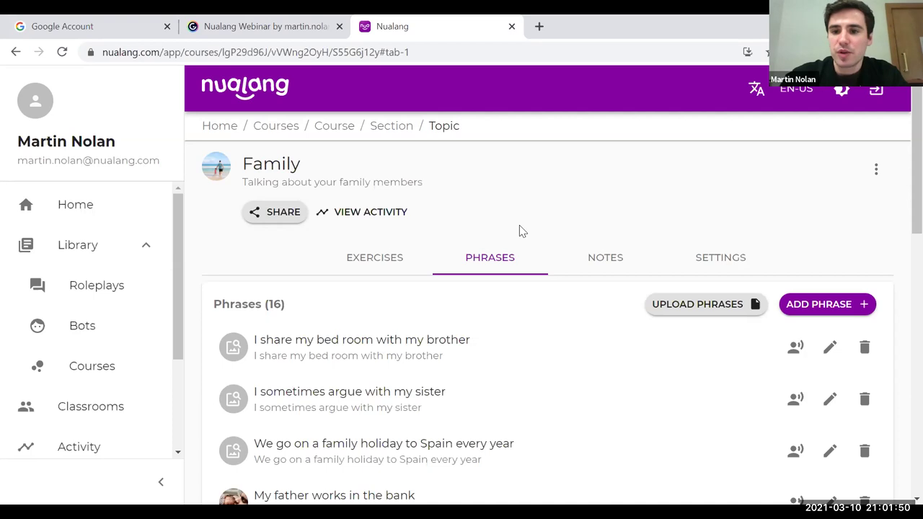
# Write 'Homework tonight do the translation exercise' in the Family topic's notes.
pyautogui.click(599, 261)
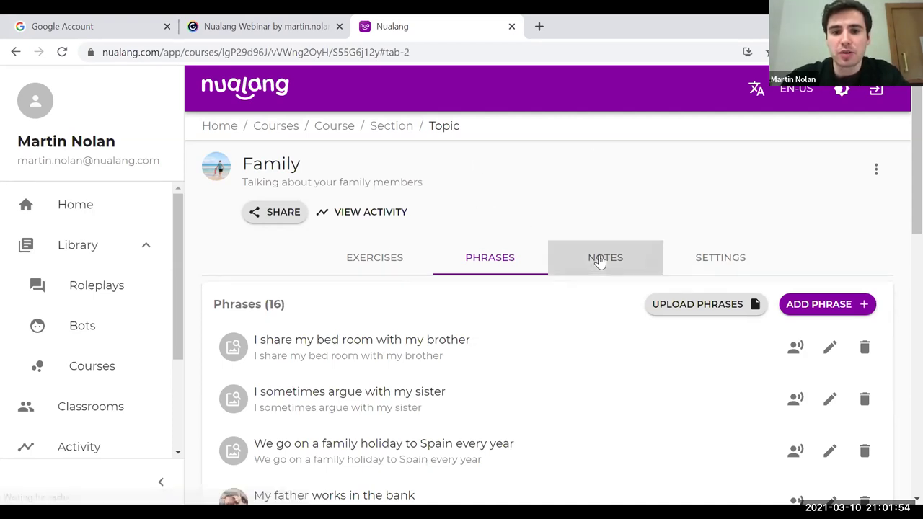
pyautogui.scroll(-1, 592, 420)
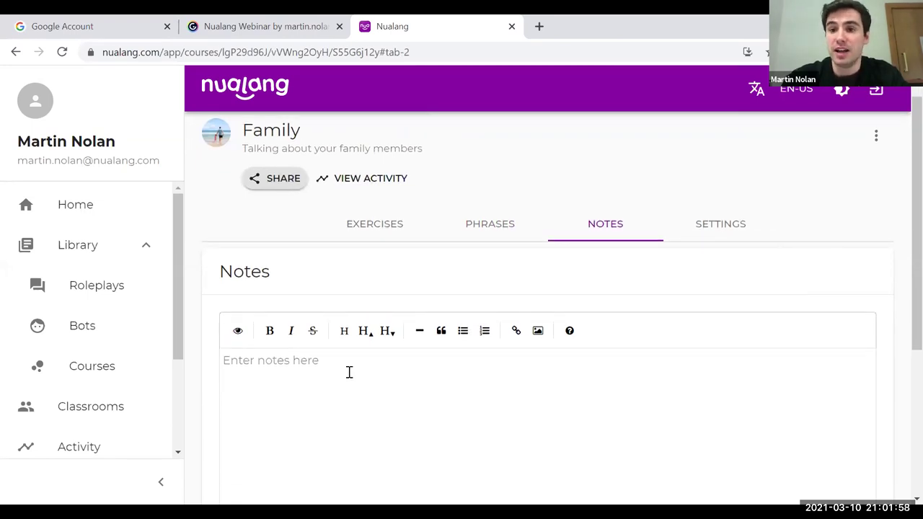
pyautogui.write('H')
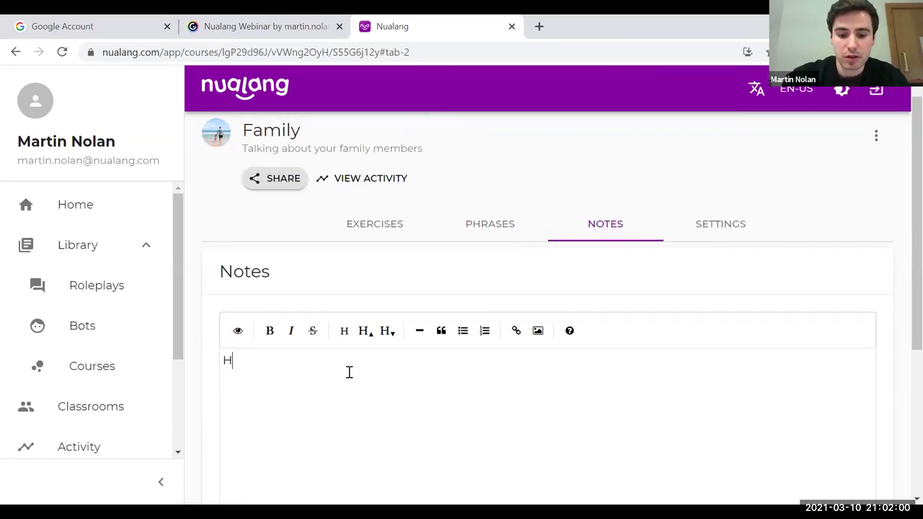
pyautogui.write('omework ')
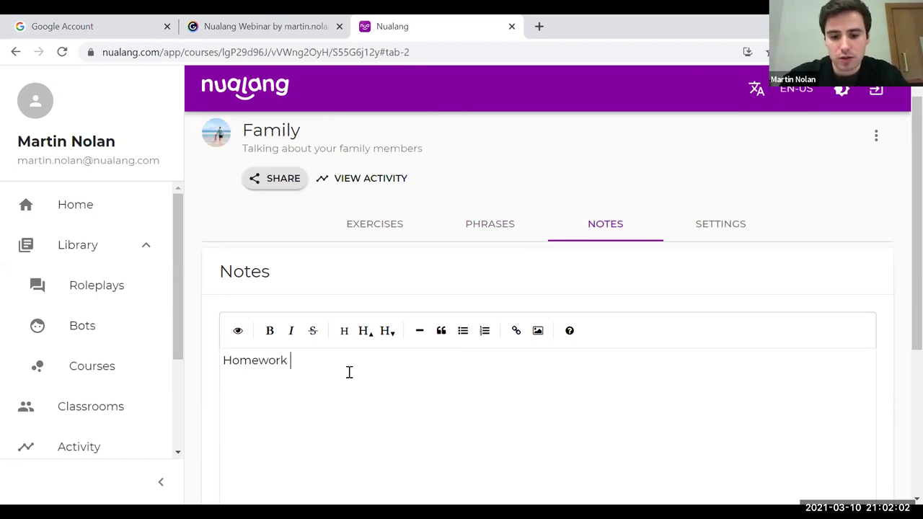
pyautogui.write('tonight ')
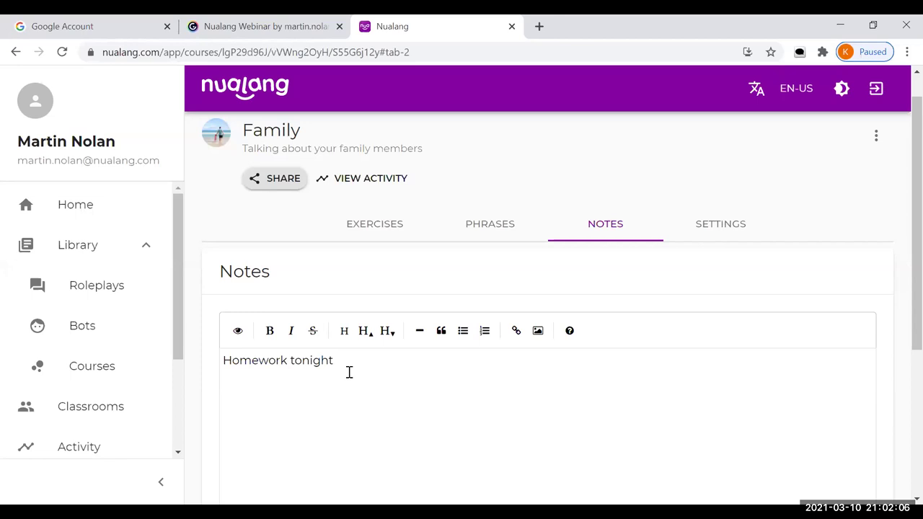
pyautogui.write('do the tra')
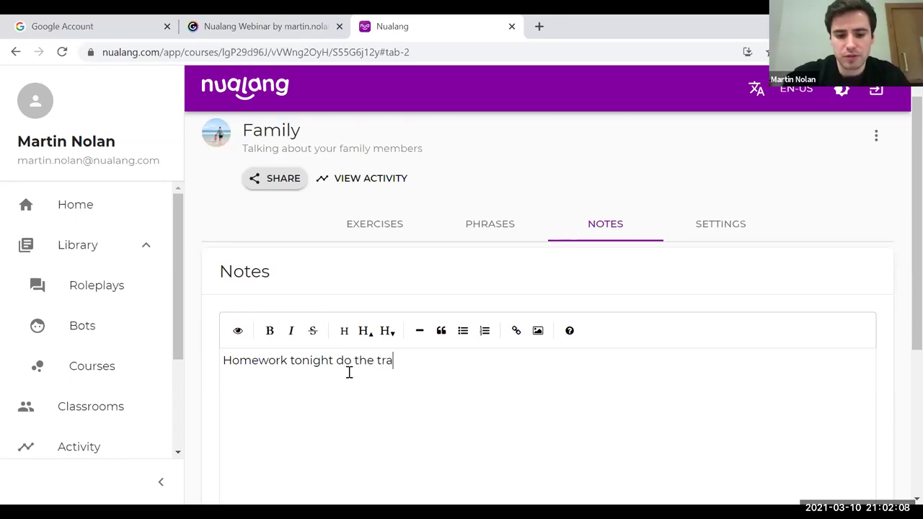
pyautogui.write('nslation exercise')
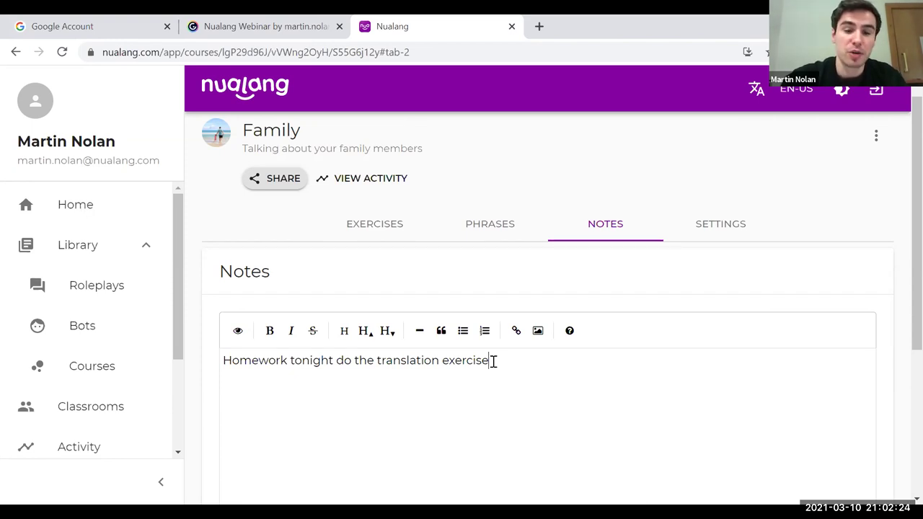
# Save the homework note to the Family topic.
pyautogui.scroll(-3, 522, 458)
pyautogui.scroll(-1, 522, 459)
pyautogui.scroll(2, 522, 458)
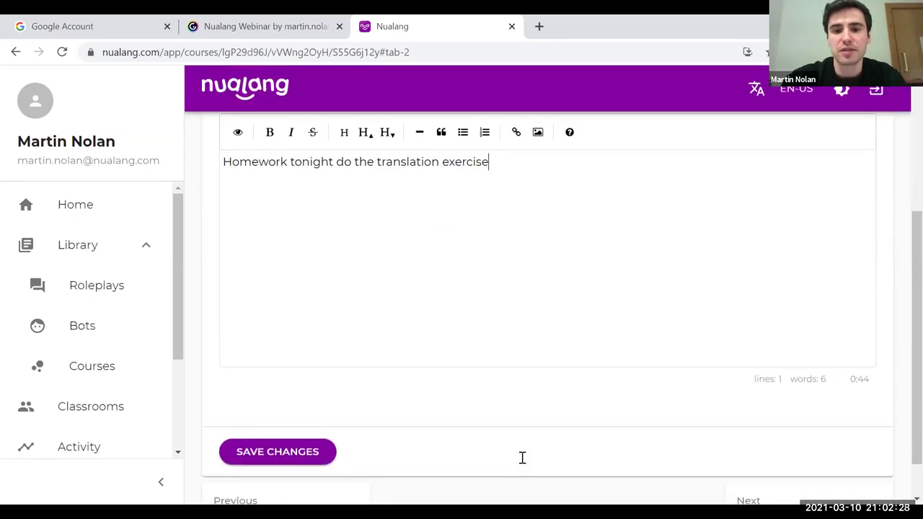
pyautogui.scroll(-2, 522, 458)
pyautogui.scroll(4, 342, 450)
pyautogui.scroll(-2, 348, 445)
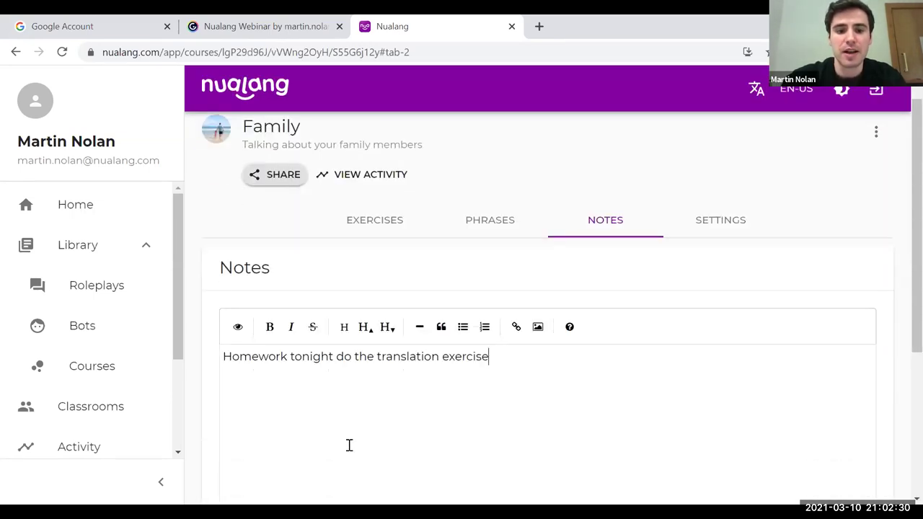
pyautogui.scroll(-2, 901, 248)
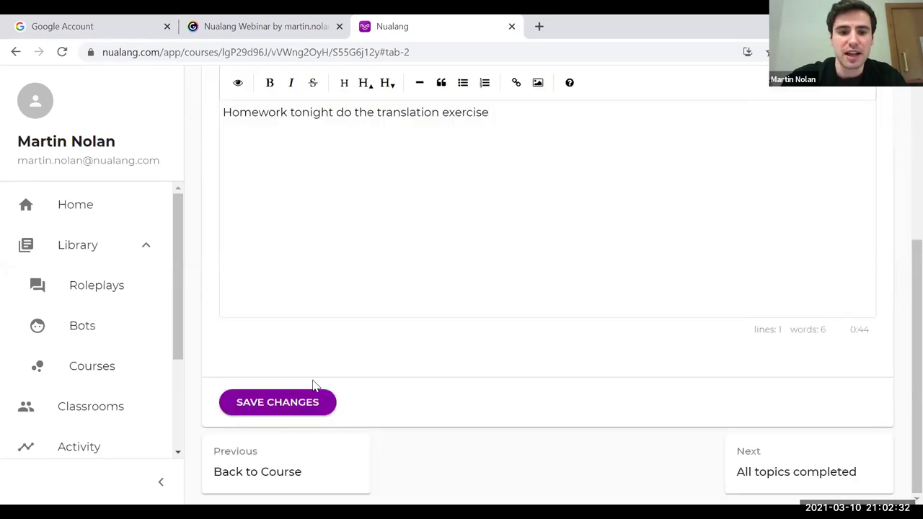
pyautogui.click(305, 409)
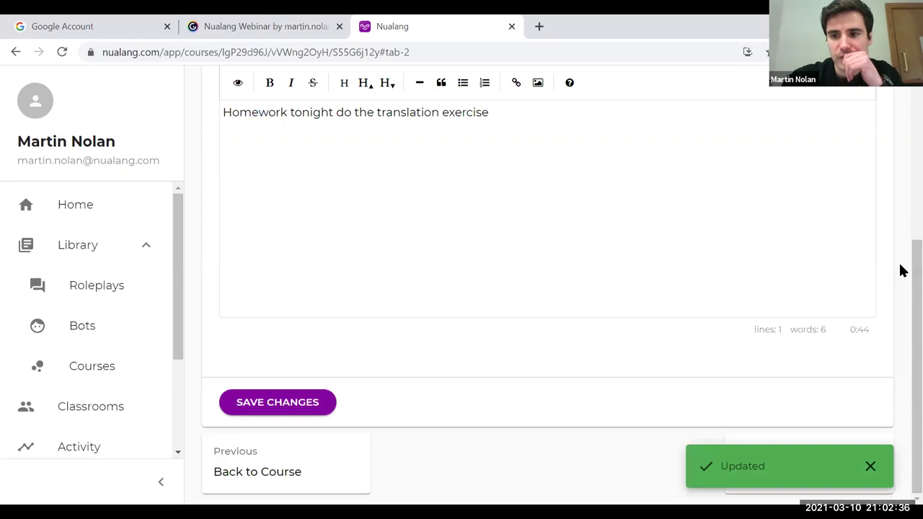
pyautogui.scroll(3, 861, 138)
pyautogui.scroll(1, 861, 138)
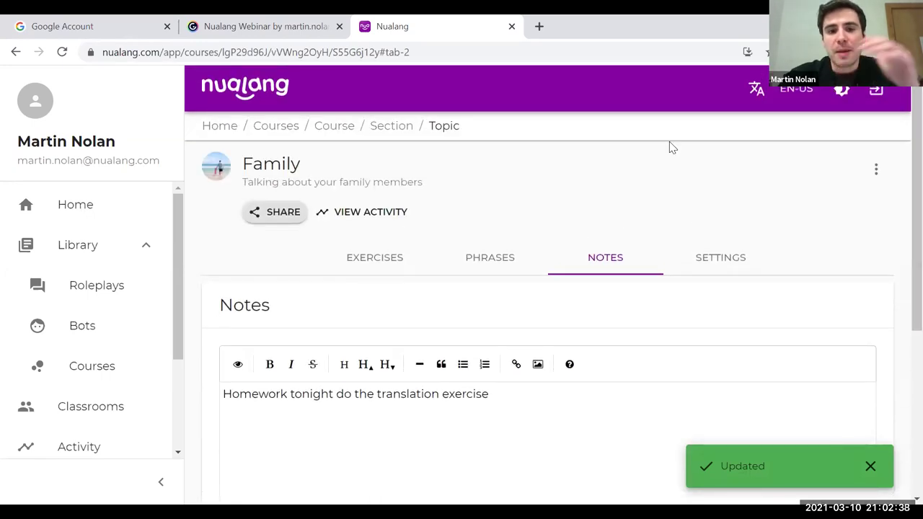
# Go from the Family topic up to the Third Year English course and show its share options.
pyautogui.click(364, 263)
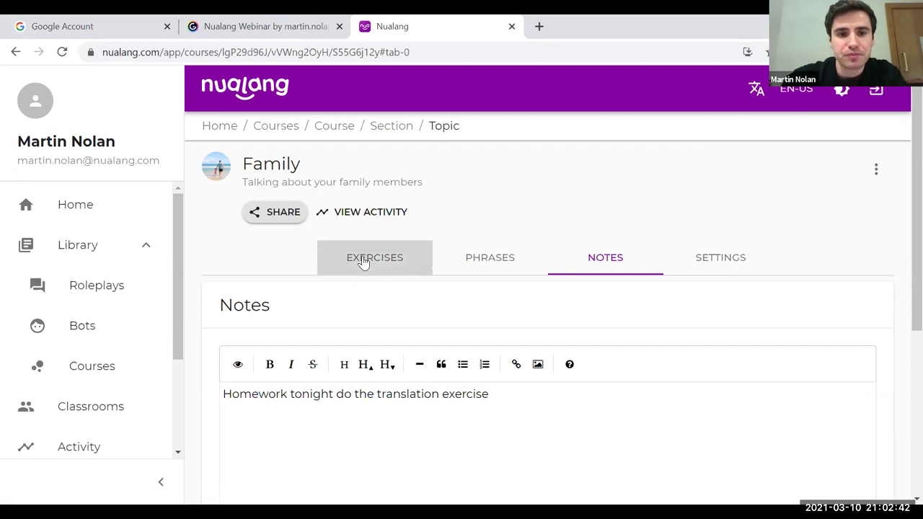
pyautogui.click(322, 127)
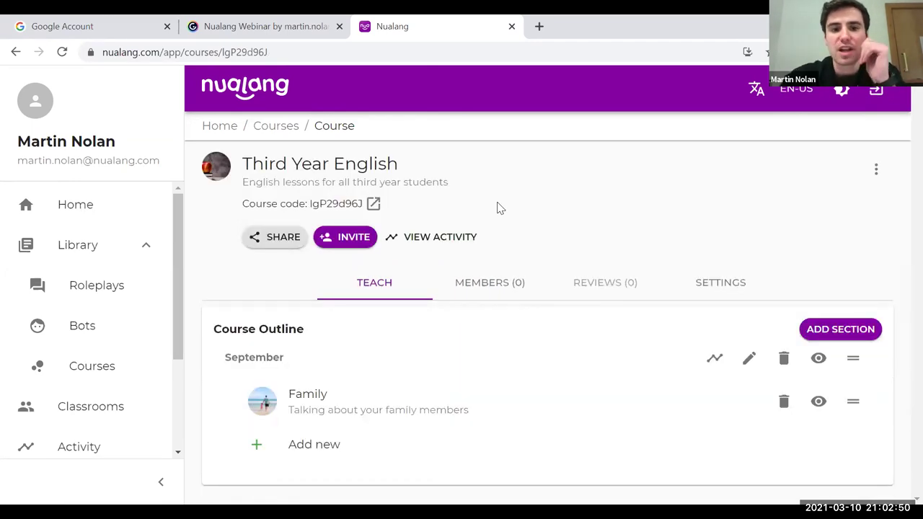
pyautogui.click(275, 246)
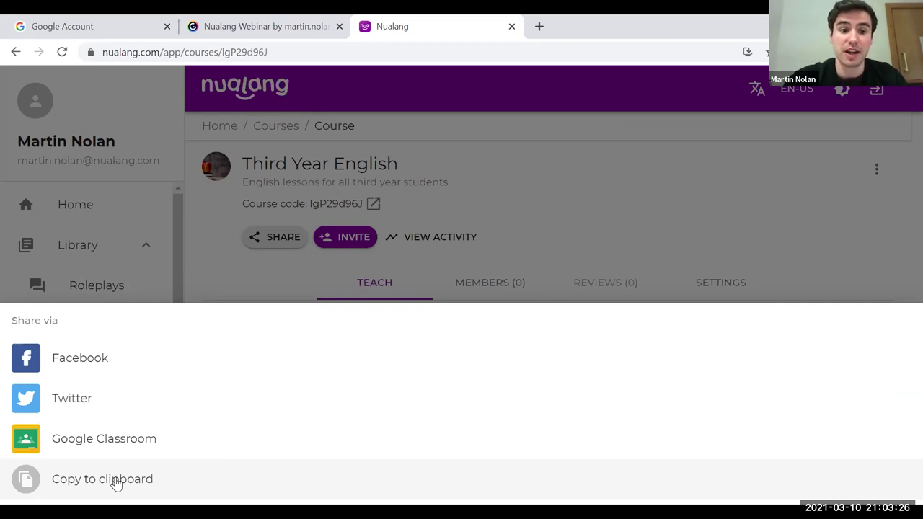
# Invite one person by e-mail address to Third Year English and send the invite.
pyautogui.click(566, 230)
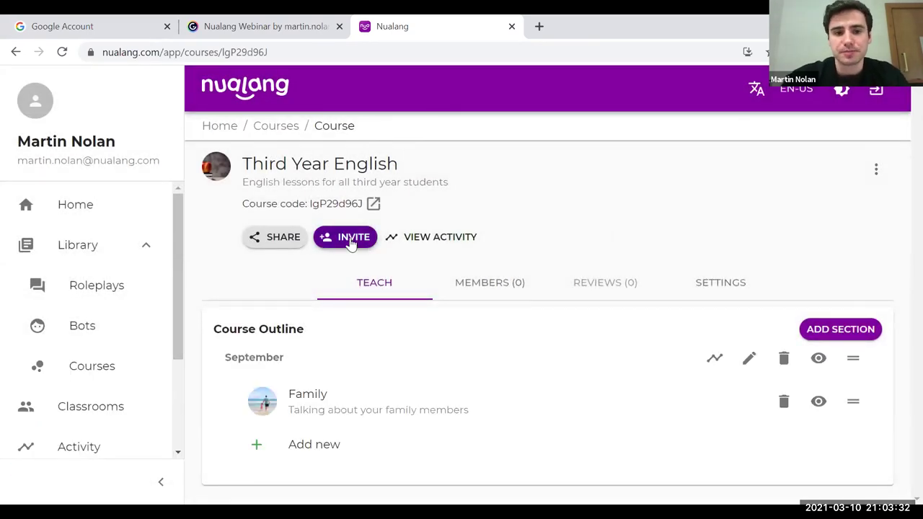
pyautogui.click(352, 244)
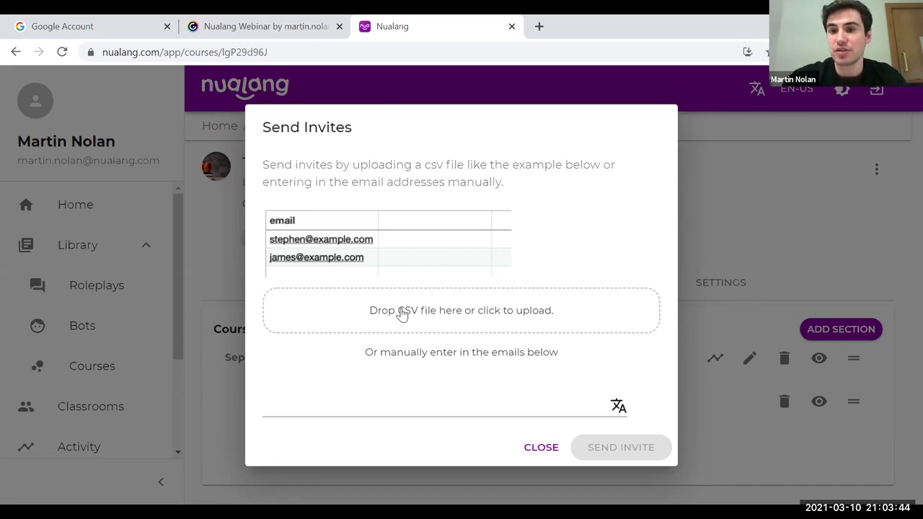
pyautogui.click(340, 408)
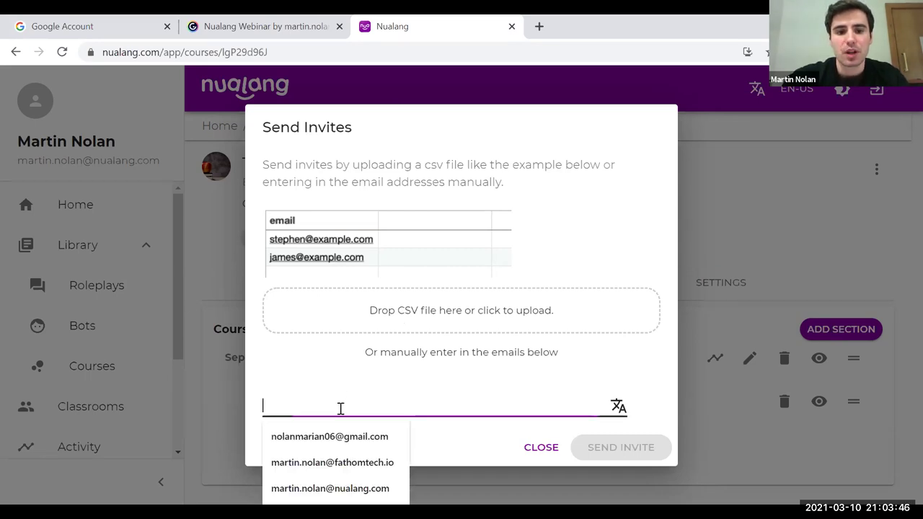
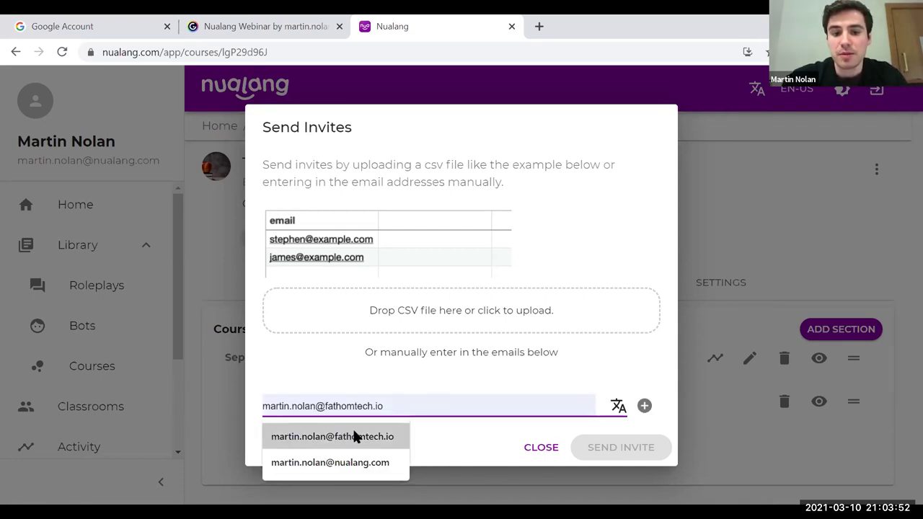
pyautogui.click(352, 431)
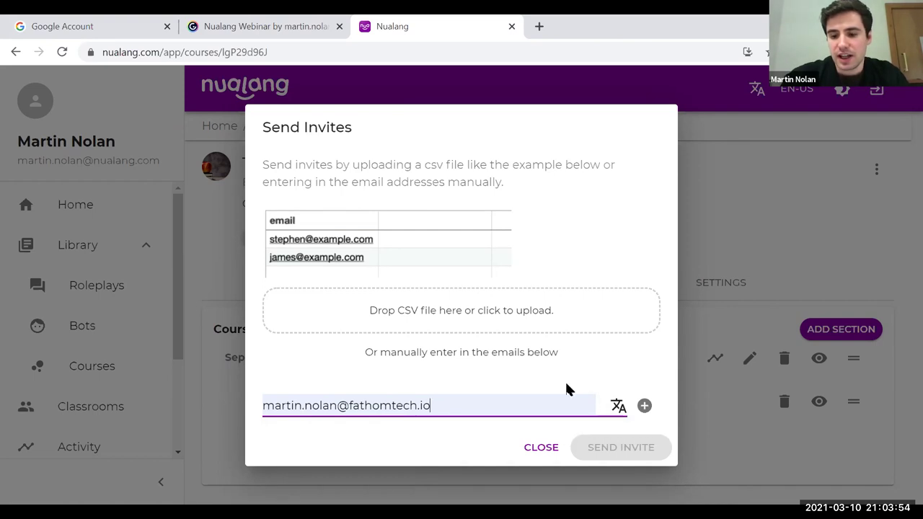
pyautogui.press('Return')
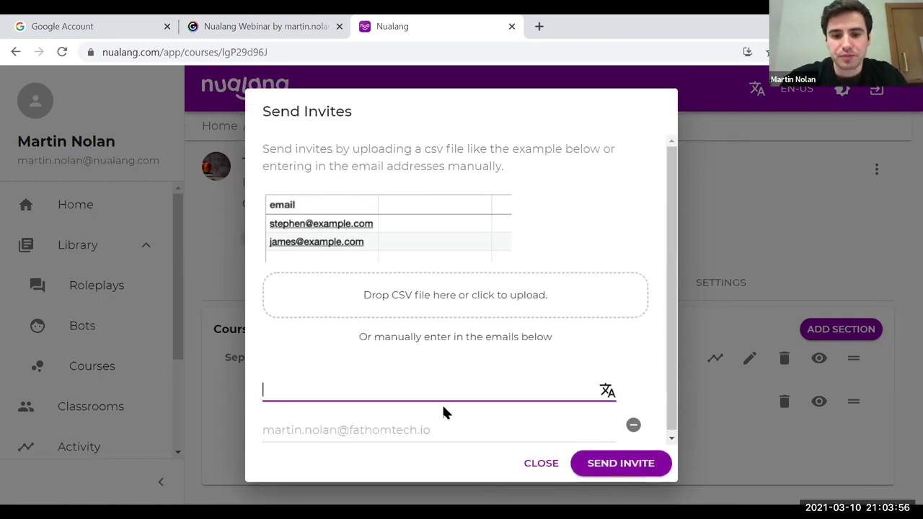
pyautogui.click(603, 467)
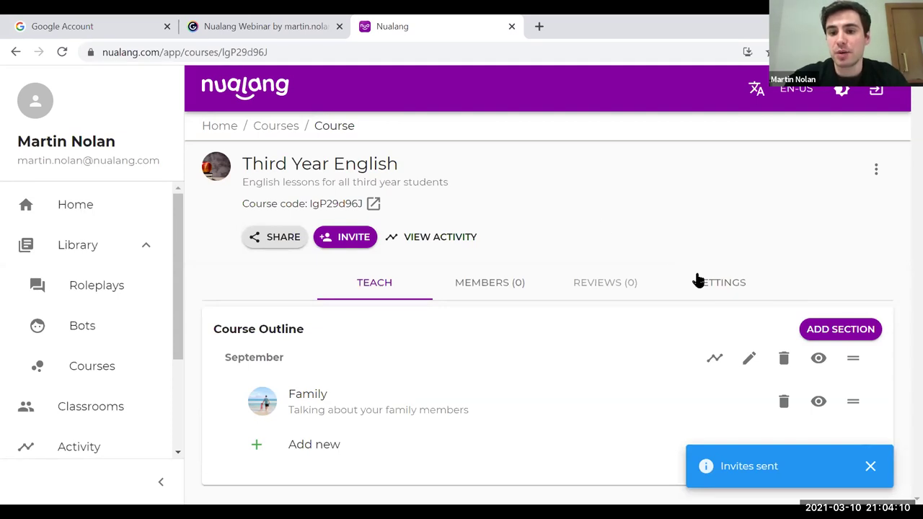
# Review the Third Year English settings, checking private visibility and the enrolment key.
pyautogui.click(718, 284)
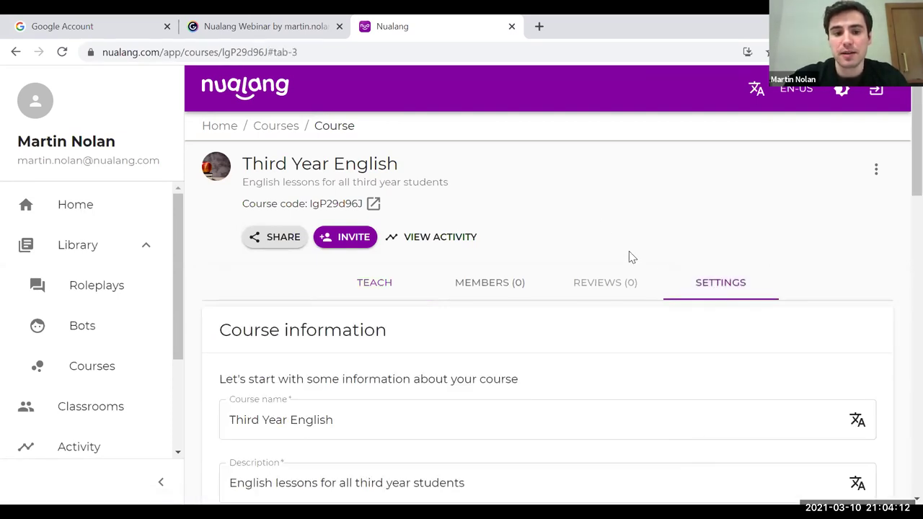
pyautogui.scroll(-3, 901, 187)
pyautogui.scroll(-6, 902, 227)
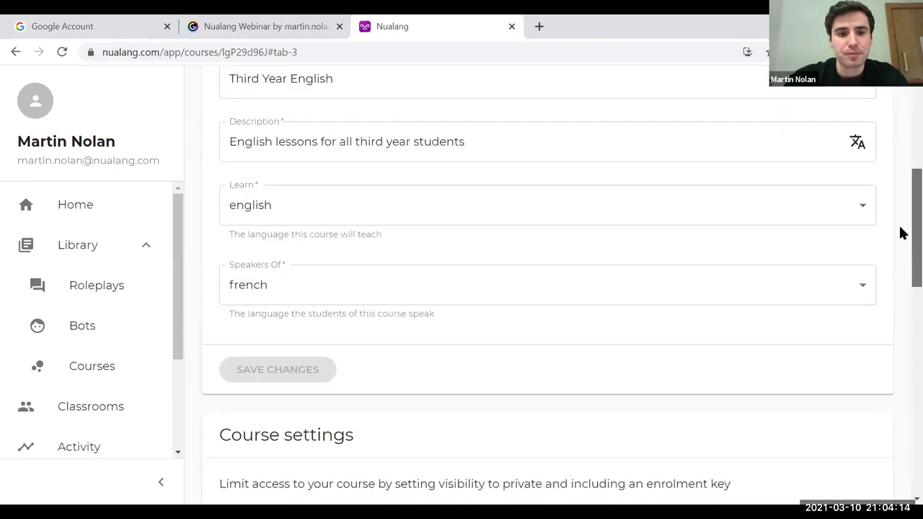
pyautogui.scroll(-1, 902, 326)
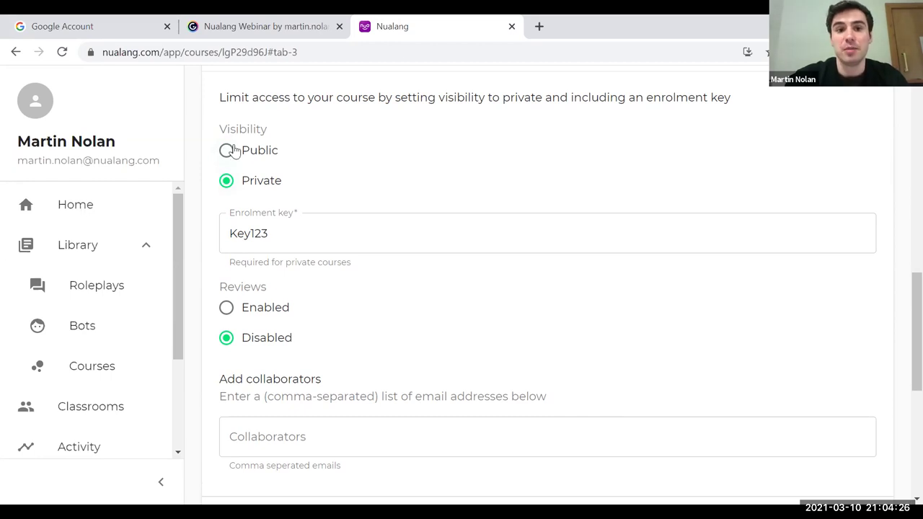
pyautogui.moveTo(903, 282); pyautogui.dragTo(903, 94)
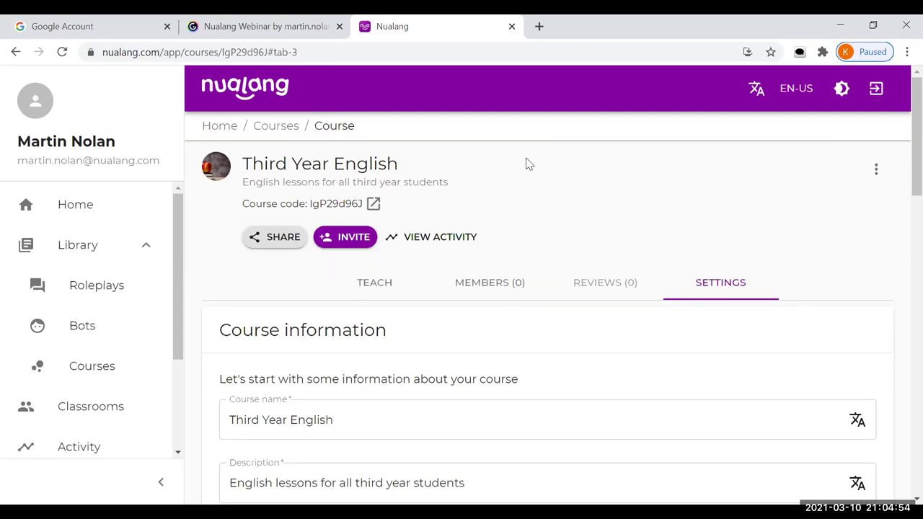
pyautogui.click(343, 238)
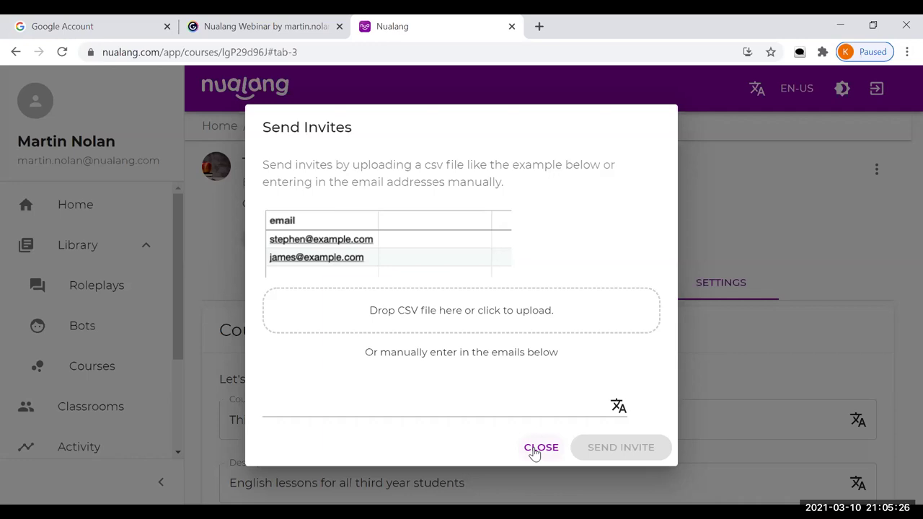
pyautogui.click(534, 450)
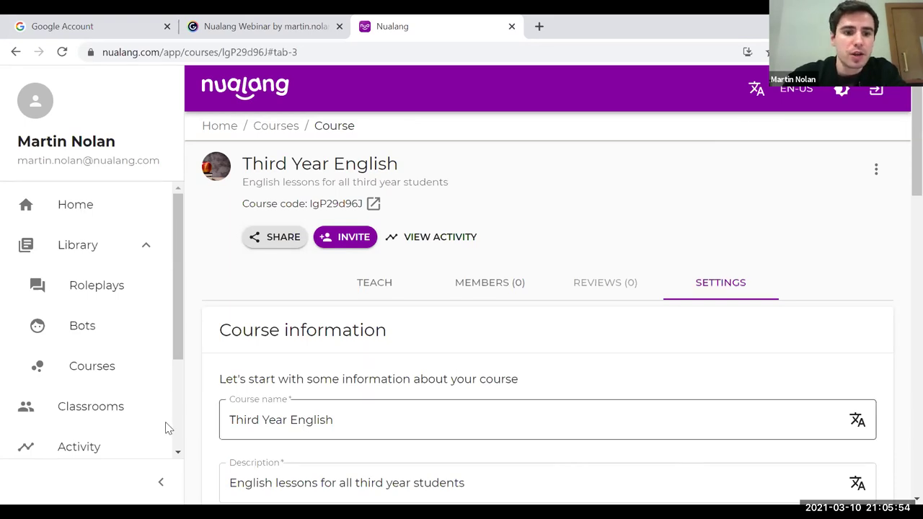
# Create a new classroom named 3A with description 'Courses for English 3A'.
pyautogui.click(131, 407)
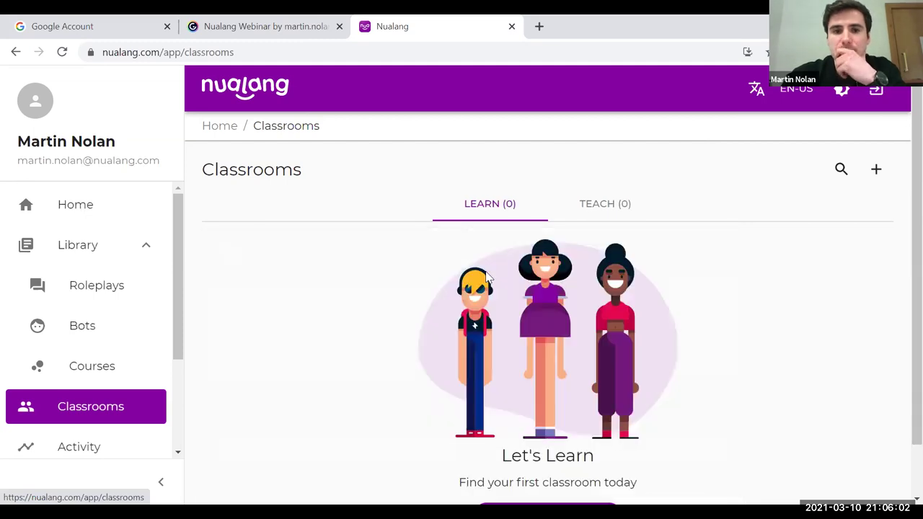
pyautogui.scroll(-1, 487, 278)
pyautogui.scroll(1, 693, 260)
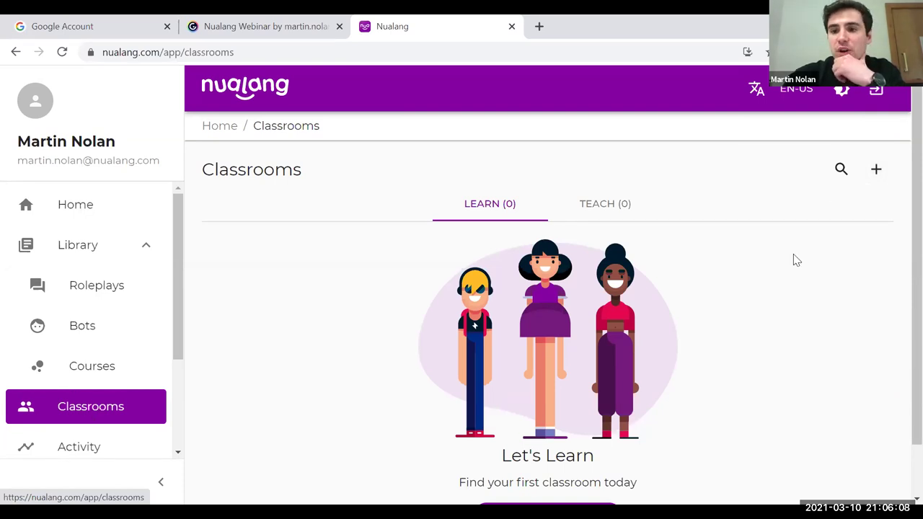
pyautogui.click(876, 169)
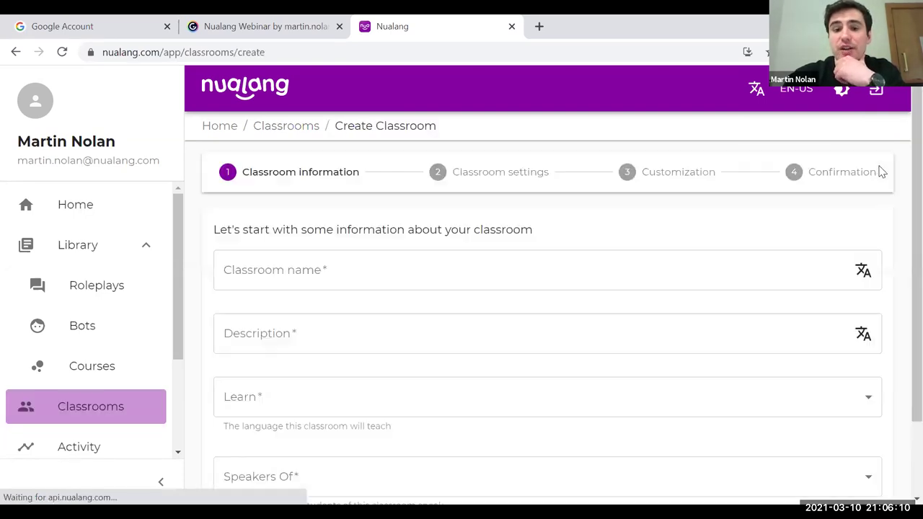
pyautogui.click(438, 271)
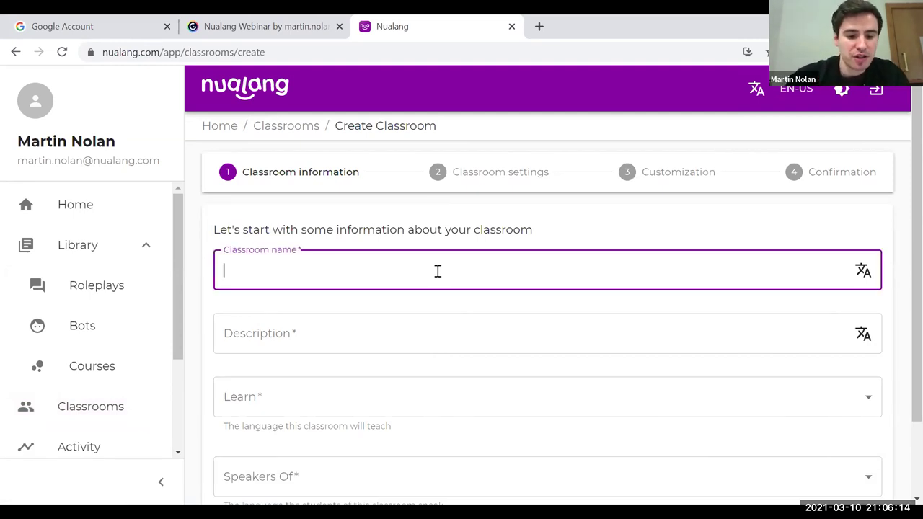
pyautogui.write('E')
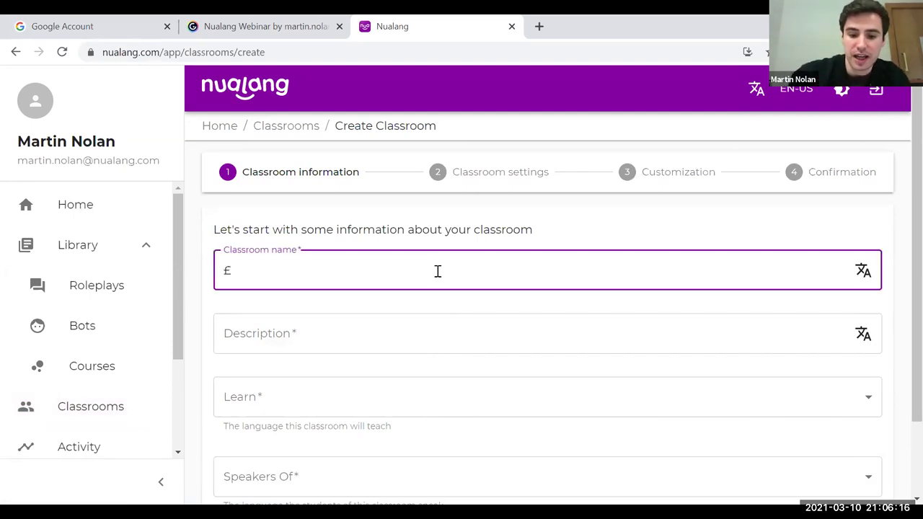
pyautogui.write('A')
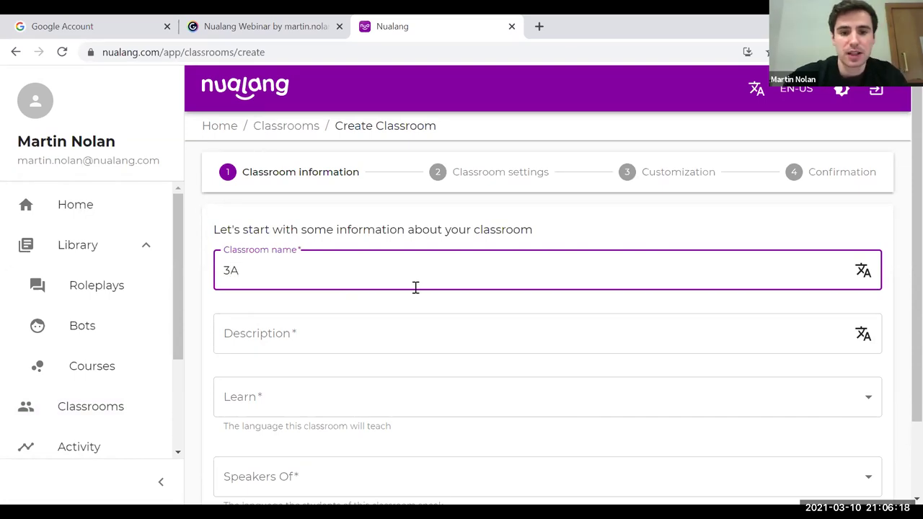
pyautogui.click(339, 342)
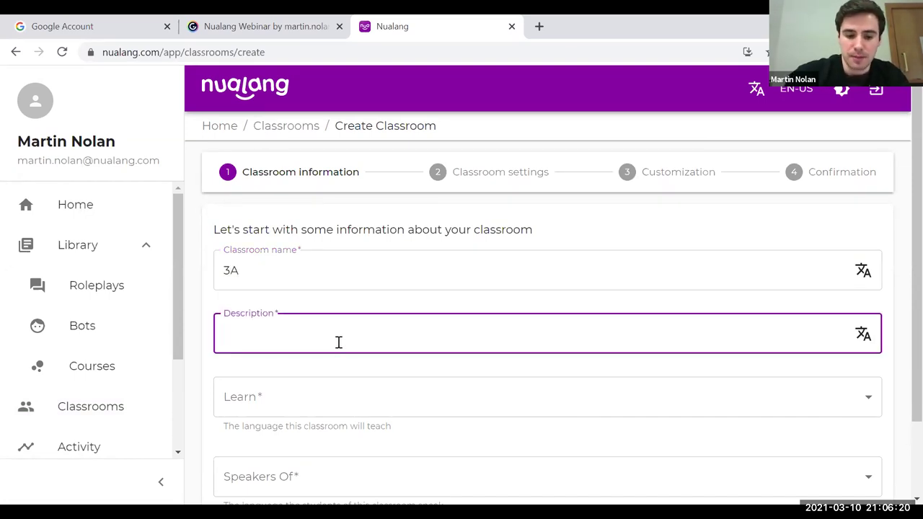
pyautogui.write('Cour')
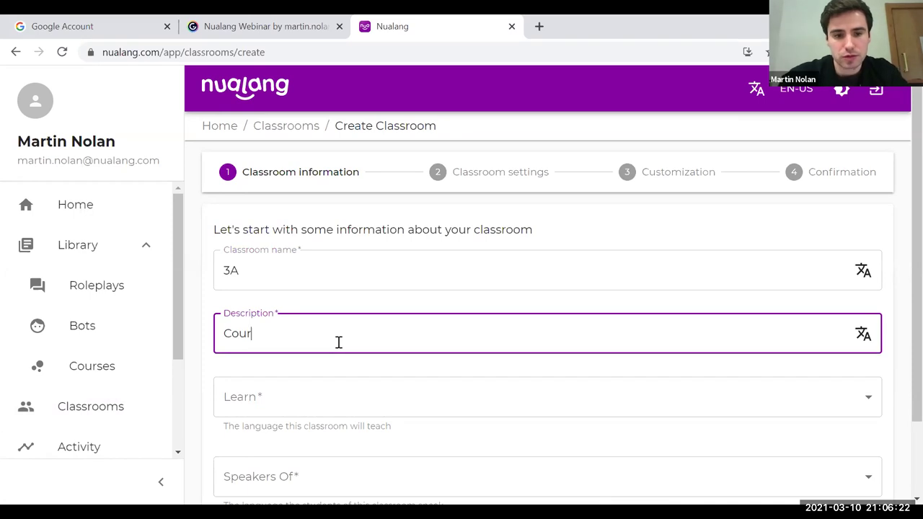
pyautogui.write('ses for')
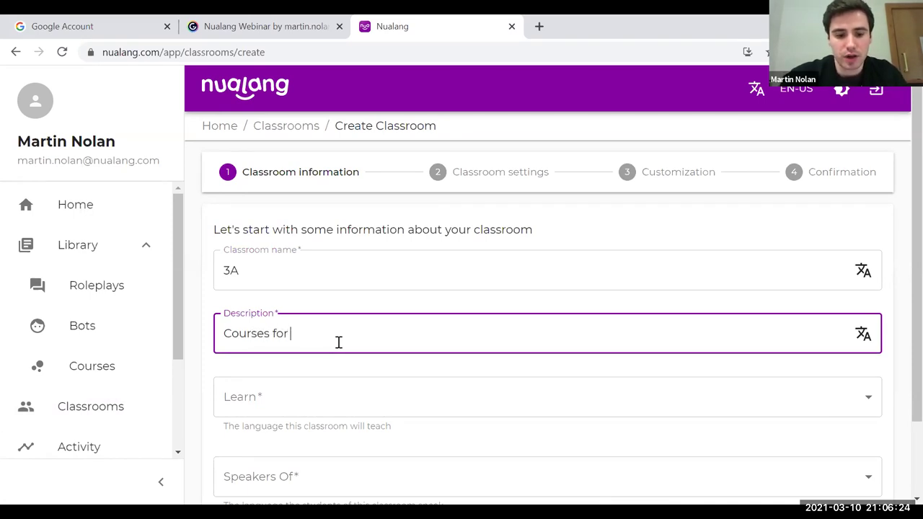
pyautogui.write(' Engl')
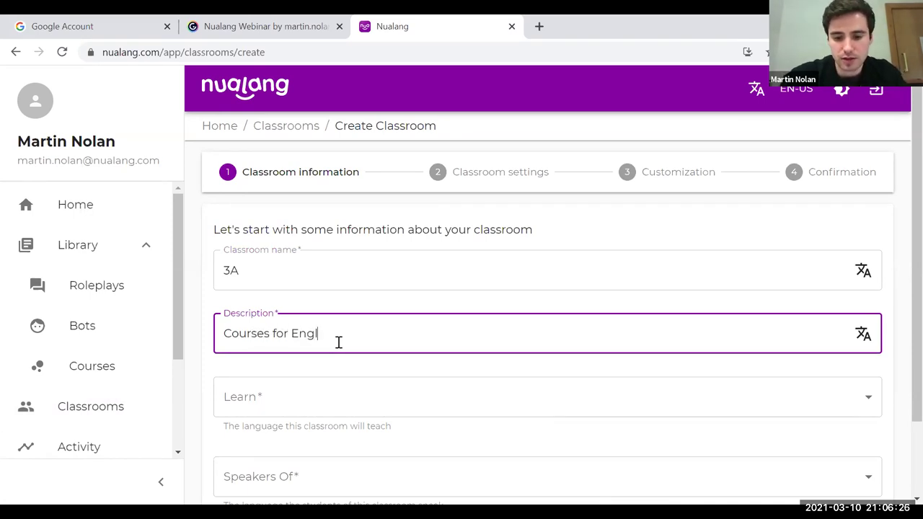
pyautogui.write('ish EA')
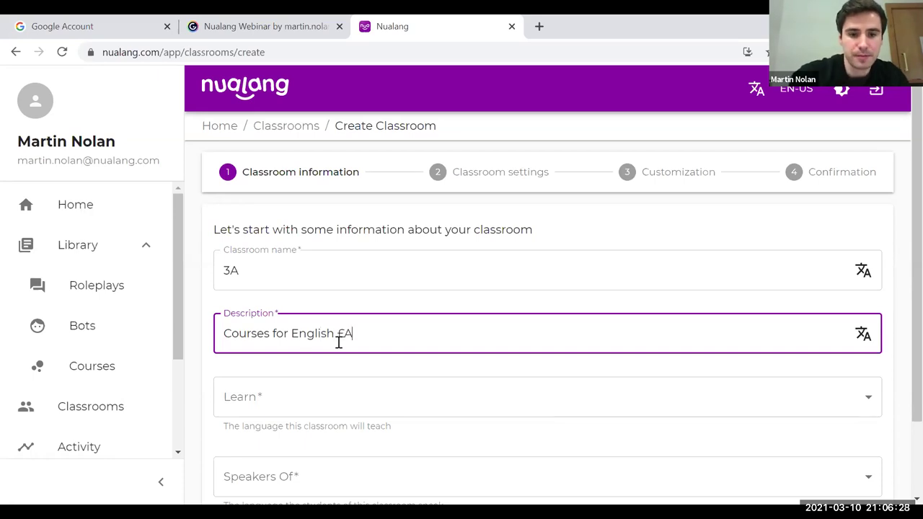
pyautogui.write('A')
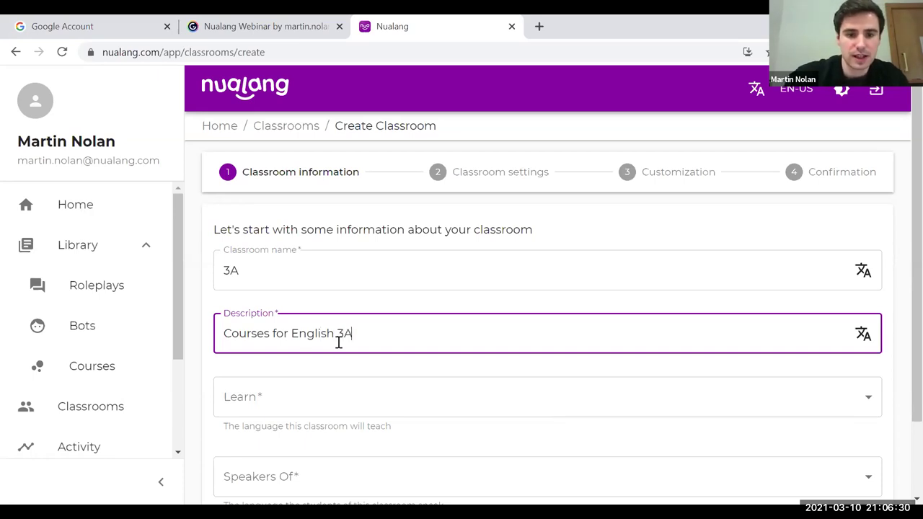
# Set classroom 3A to teach English to French speakers and continue.
pyautogui.click(321, 398)
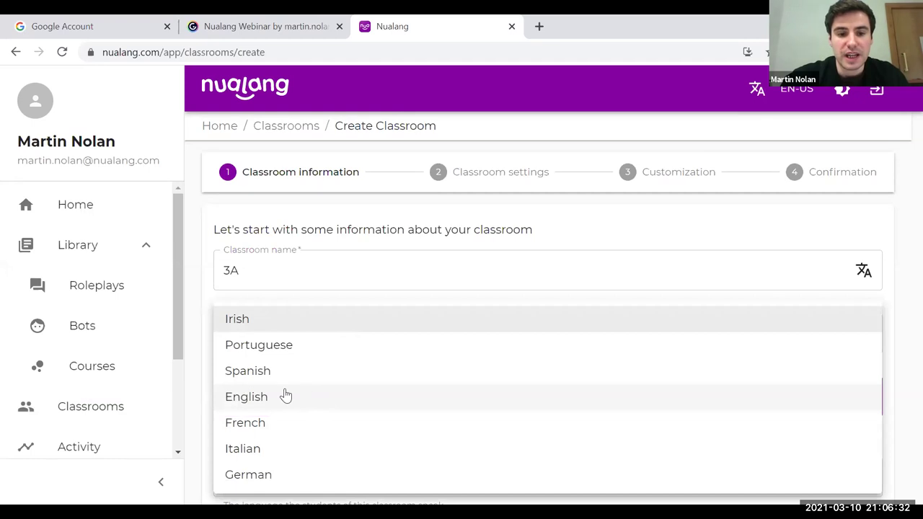
pyautogui.click(297, 396)
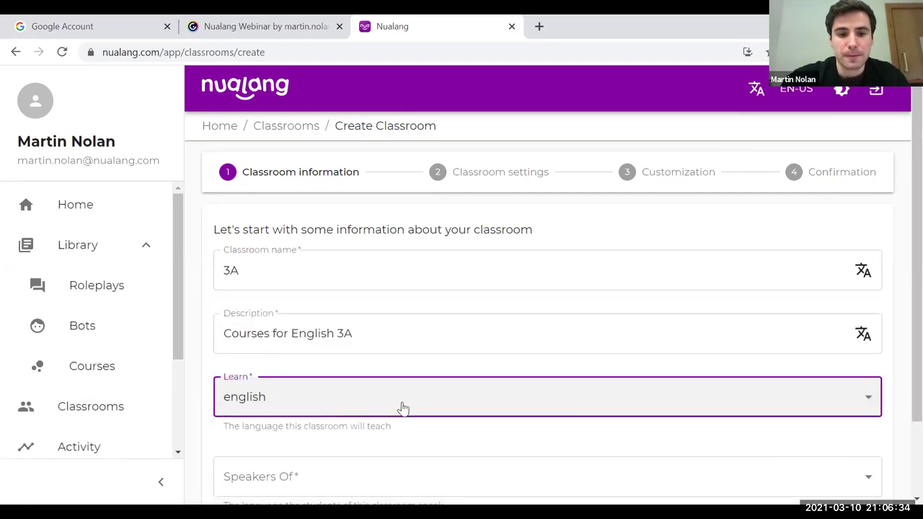
pyautogui.scroll(-1, 402, 408)
pyautogui.click(316, 394)
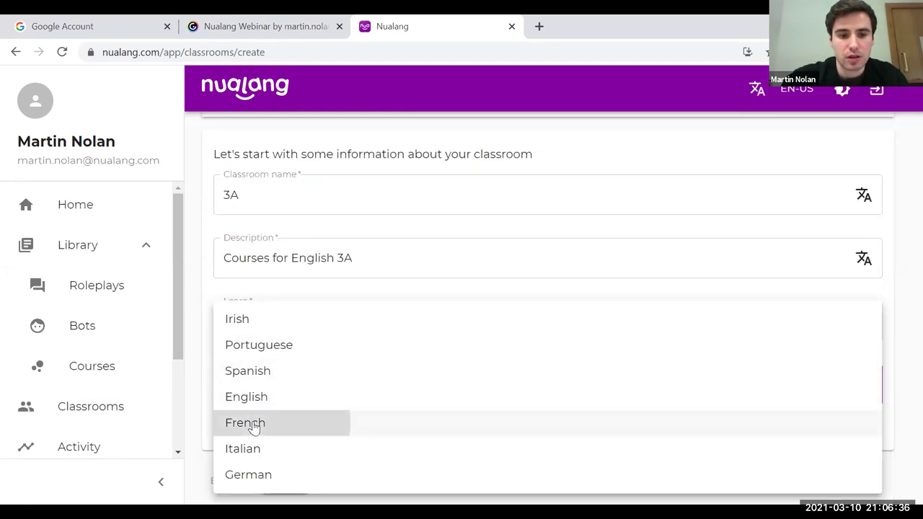
pyautogui.click(247, 425)
pyautogui.click(274, 481)
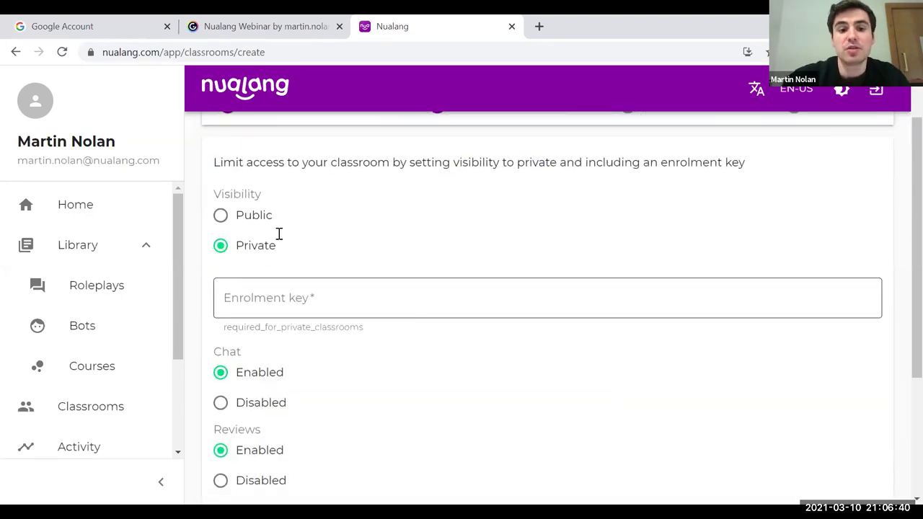
# Give classroom 3A an enrolment key and set both Chat and Reviews to Disabled.
pyautogui.scroll(-1, 281, 245)
pyautogui.click(294, 267)
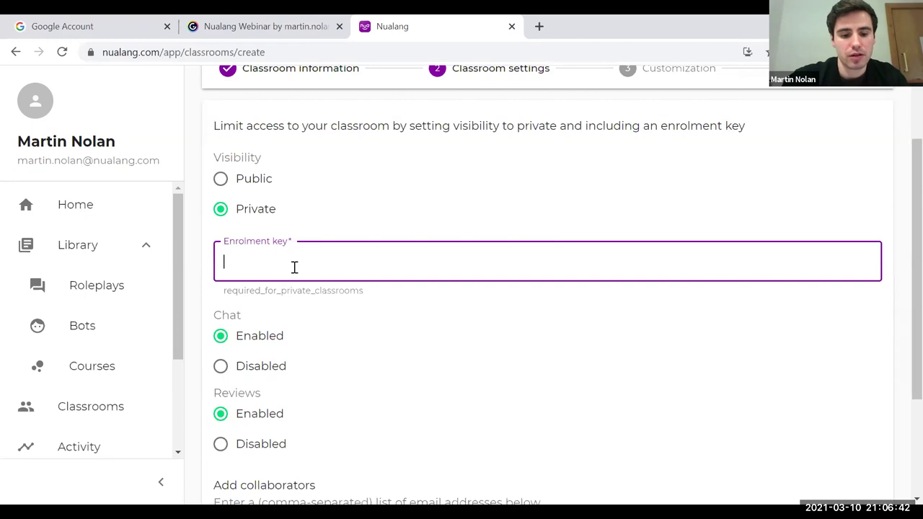
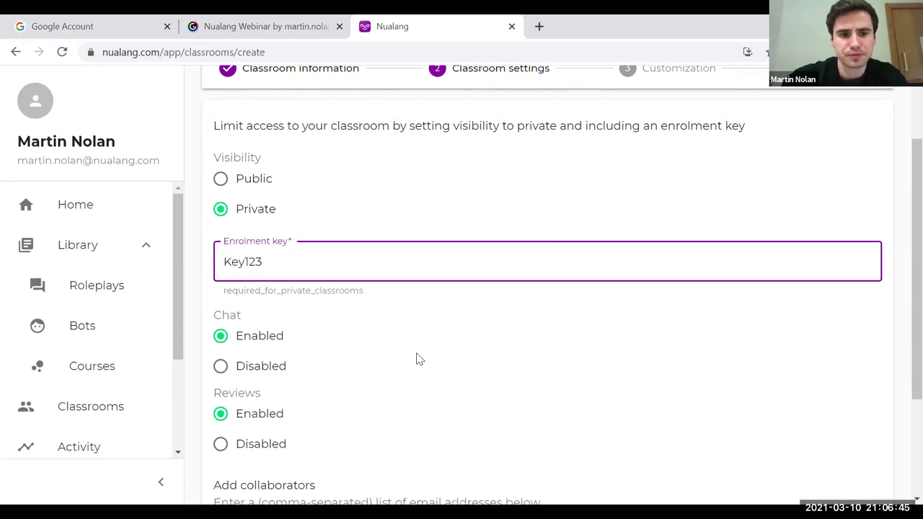
pyautogui.scroll(-1, 416, 359)
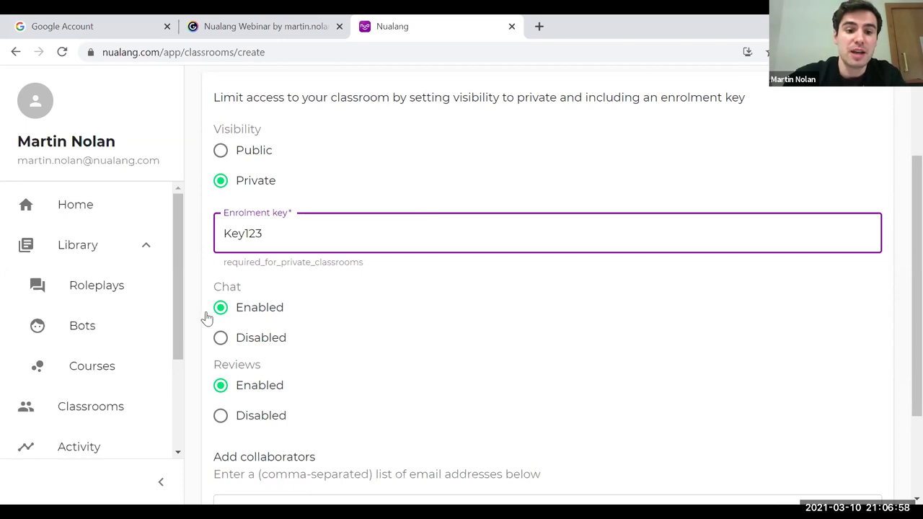
pyautogui.click(219, 345)
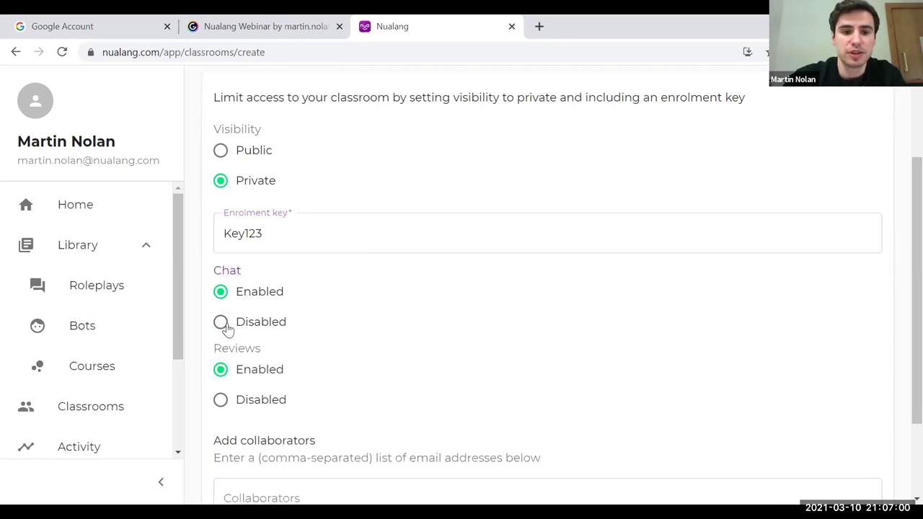
pyautogui.click(219, 330)
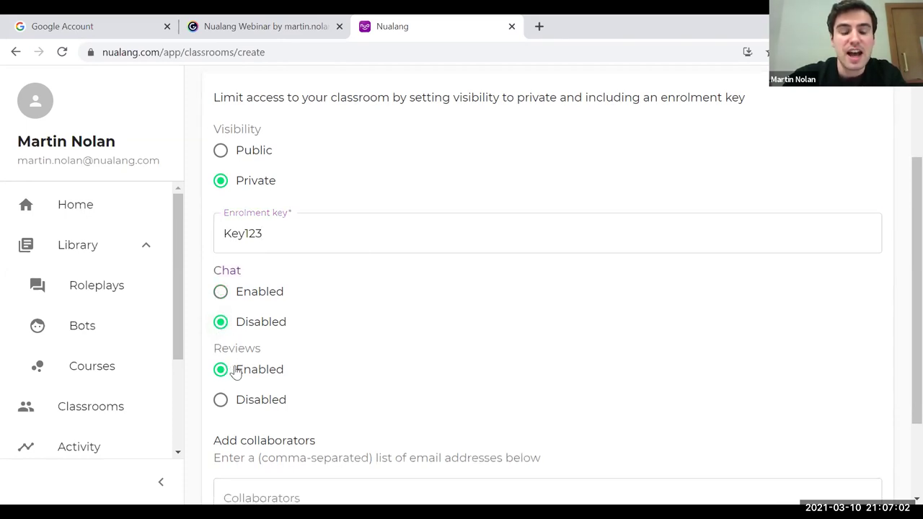
pyautogui.click(220, 399)
pyautogui.scroll(-2, 537, 408)
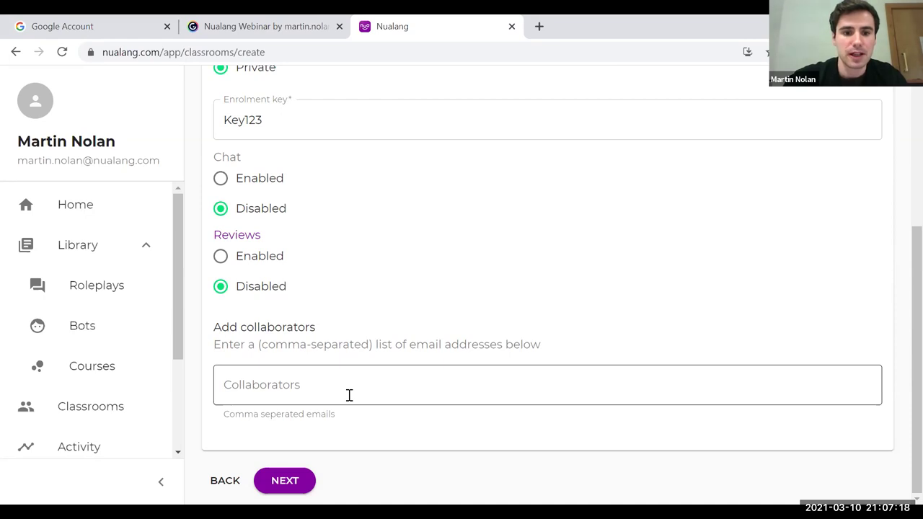
# Set the brick-wall classroom photo from an Image Library search for 'classroom' as 3A's cover.
pyautogui.click(287, 482)
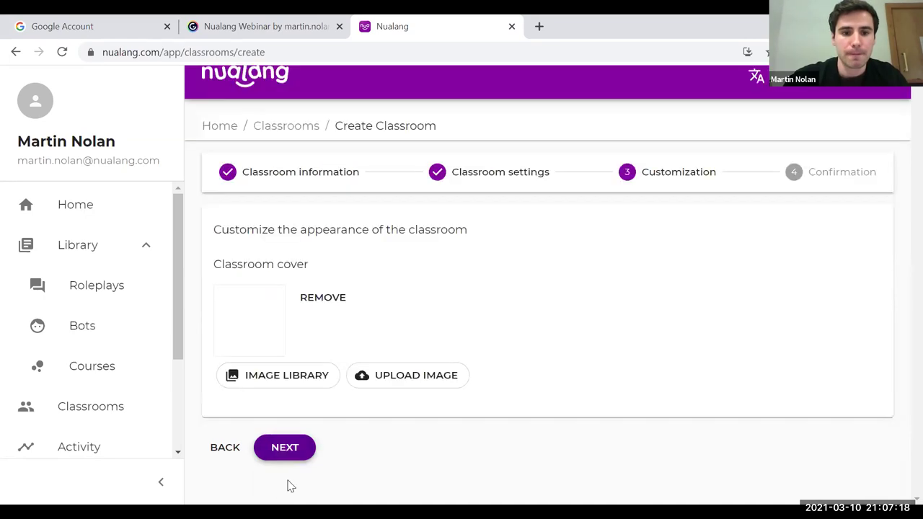
pyautogui.click(280, 368)
pyautogui.click(323, 162)
pyautogui.write('classroom')
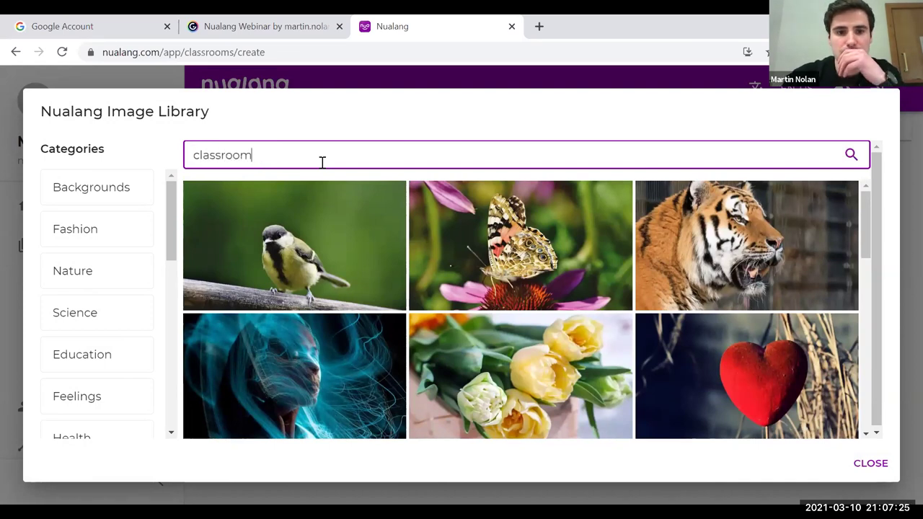
pyautogui.press('Return')
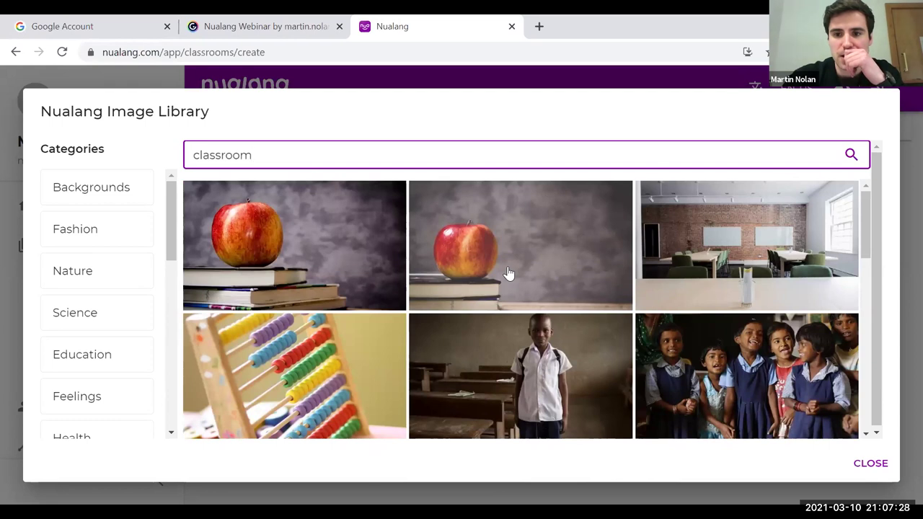
pyautogui.click(719, 257)
# Go to the confirmation summary and finish creating classroom 3A.
pyautogui.click(296, 448)
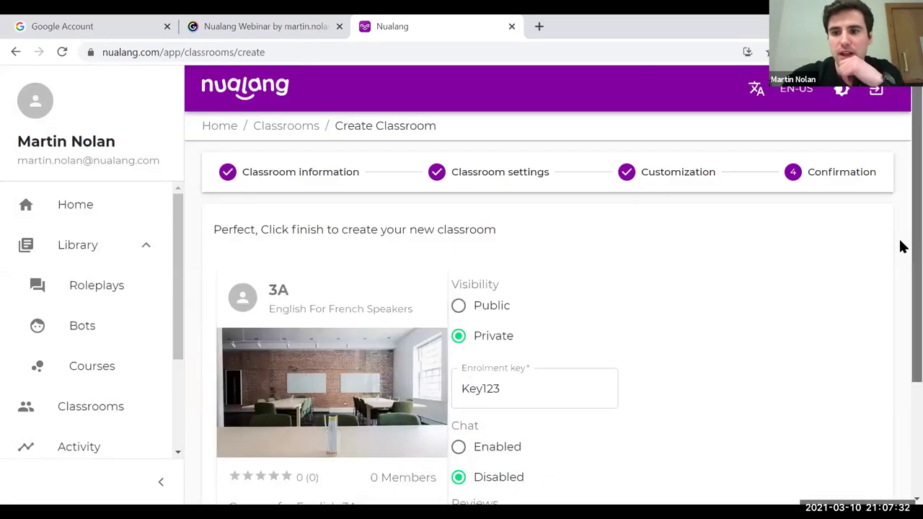
pyautogui.scroll(-2, 901, 243)
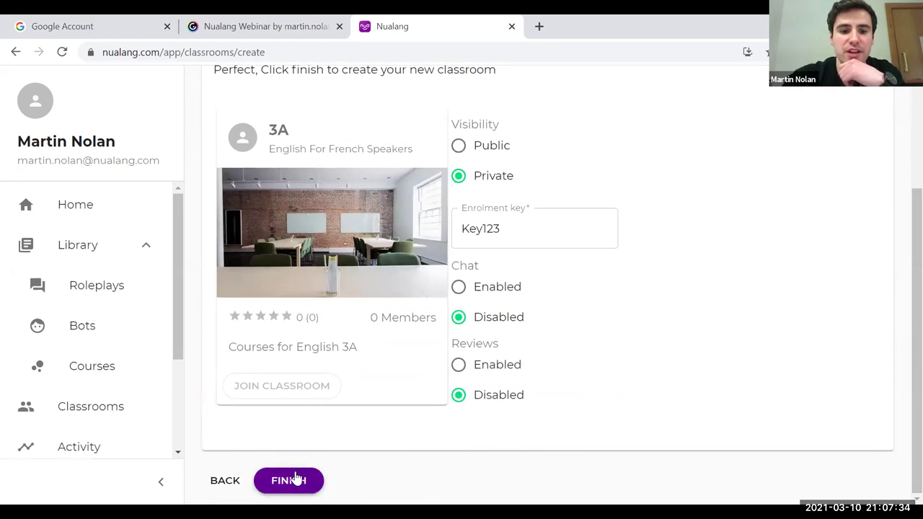
pyautogui.click(295, 479)
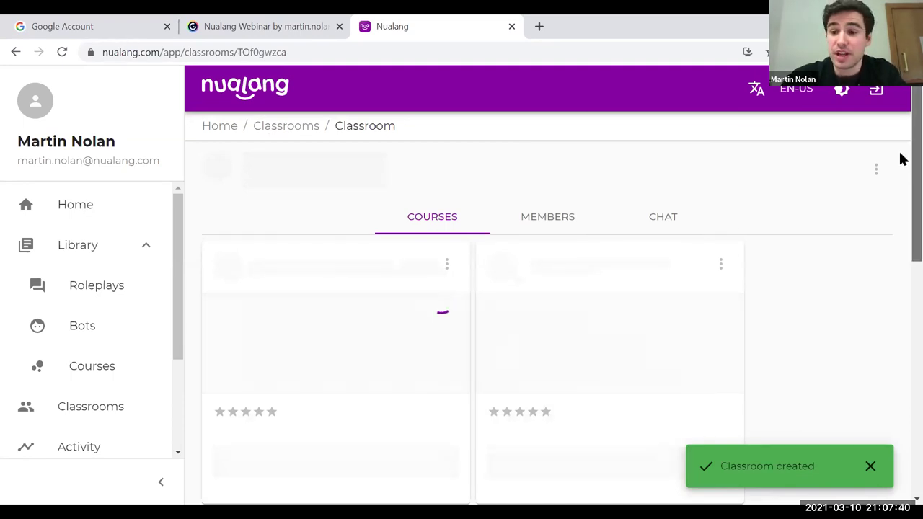
# Select the Third Year English course card and add it to classroom 3A.
pyautogui.scroll(-2, 901, 173)
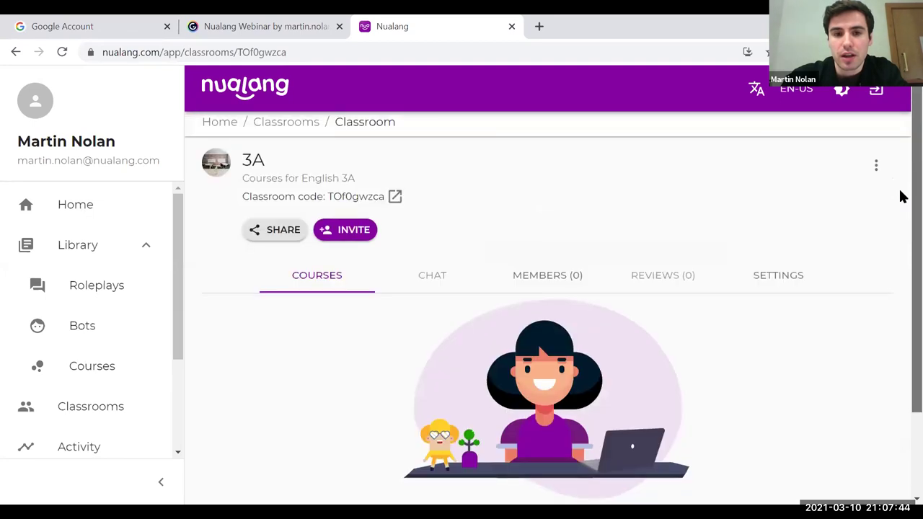
pyautogui.scroll(-2, 902, 216)
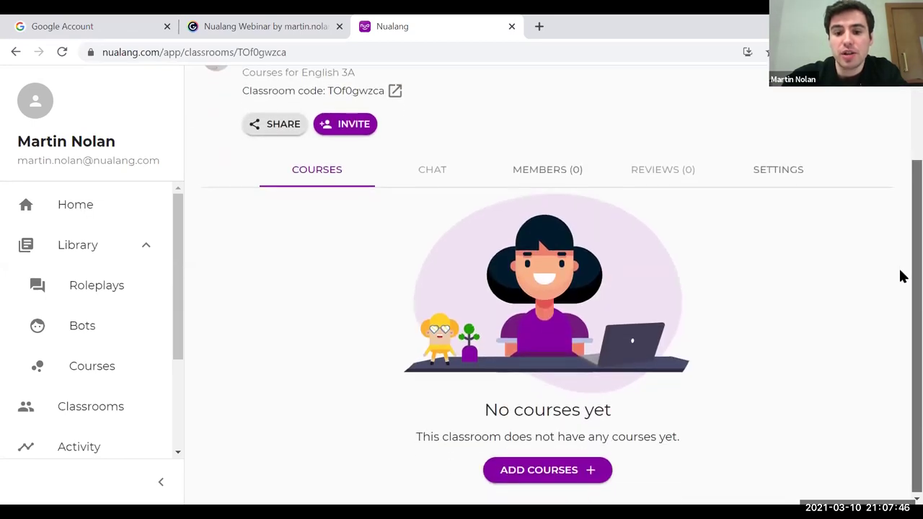
pyautogui.click(516, 473)
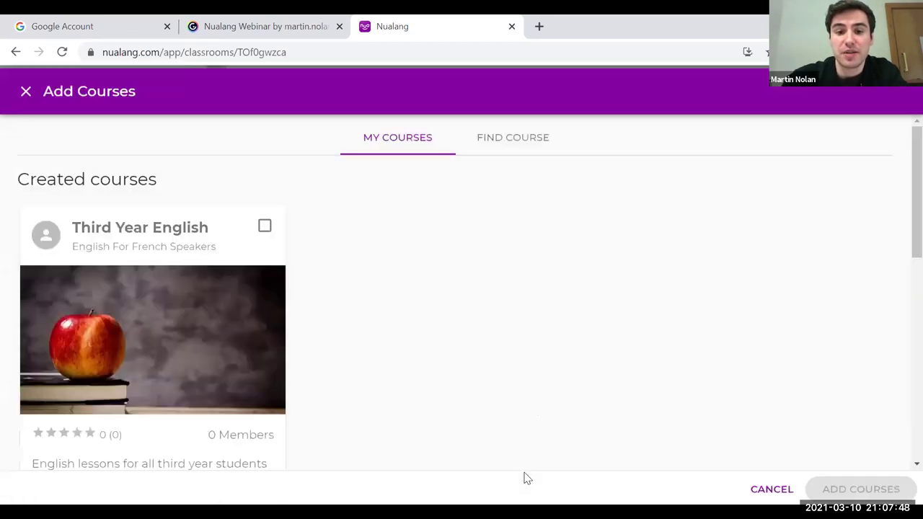
pyautogui.scroll(-1, 198, 279)
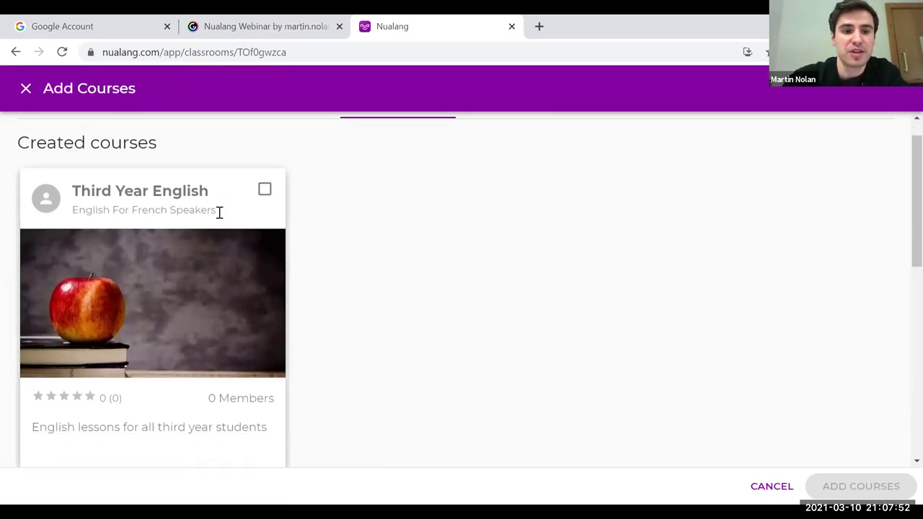
pyautogui.click(265, 189)
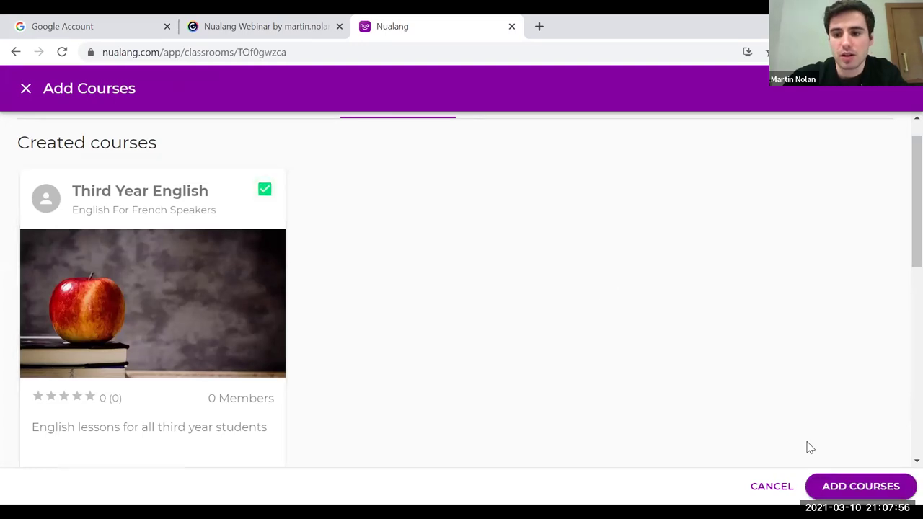
pyautogui.click(849, 490)
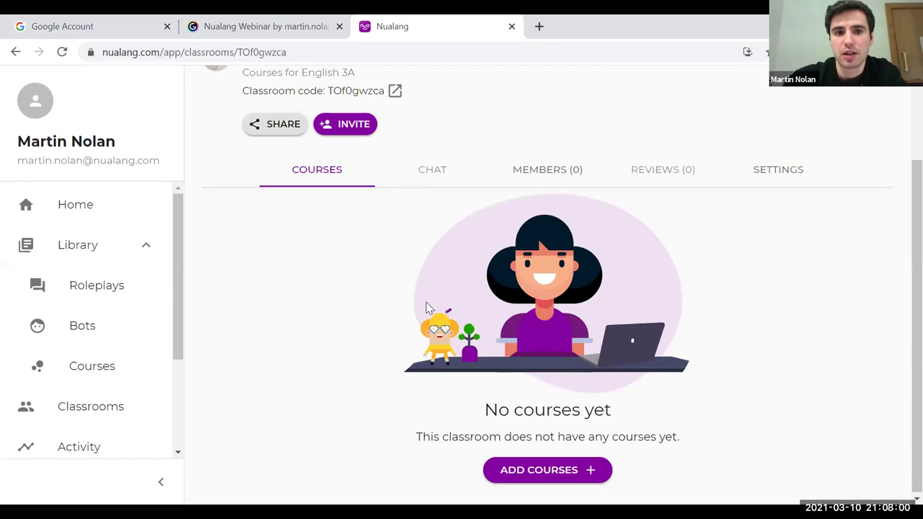
pyautogui.scroll(2, 901, 231)
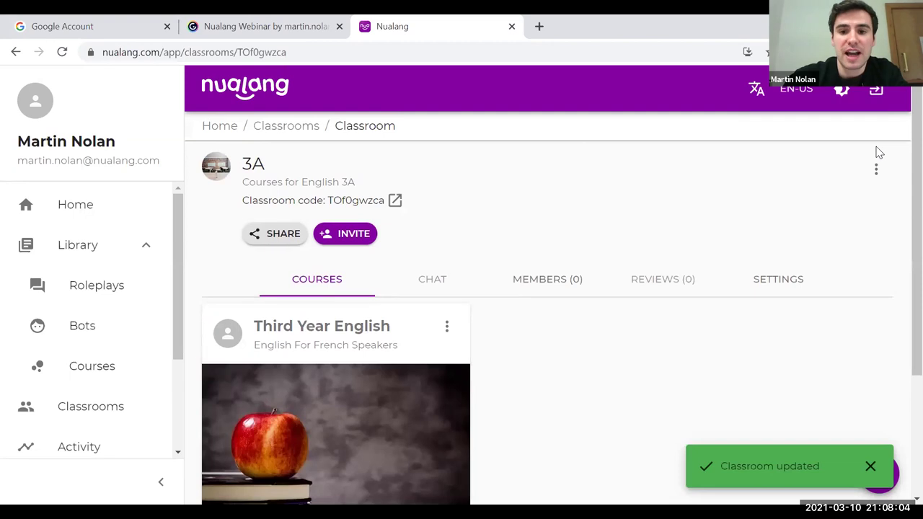
# Check the Share options, then send a classroom 3A invite to the invitee's e-mail address.
pyautogui.click(282, 233)
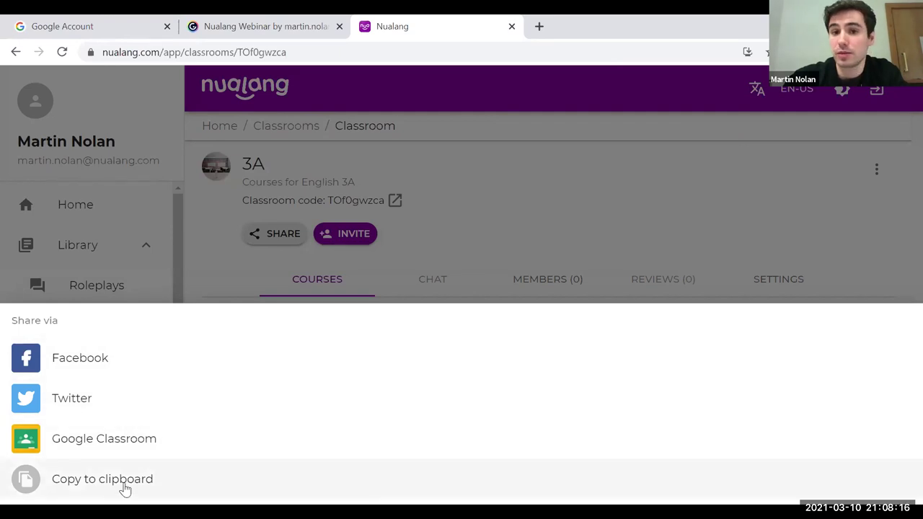
pyautogui.click(447, 238)
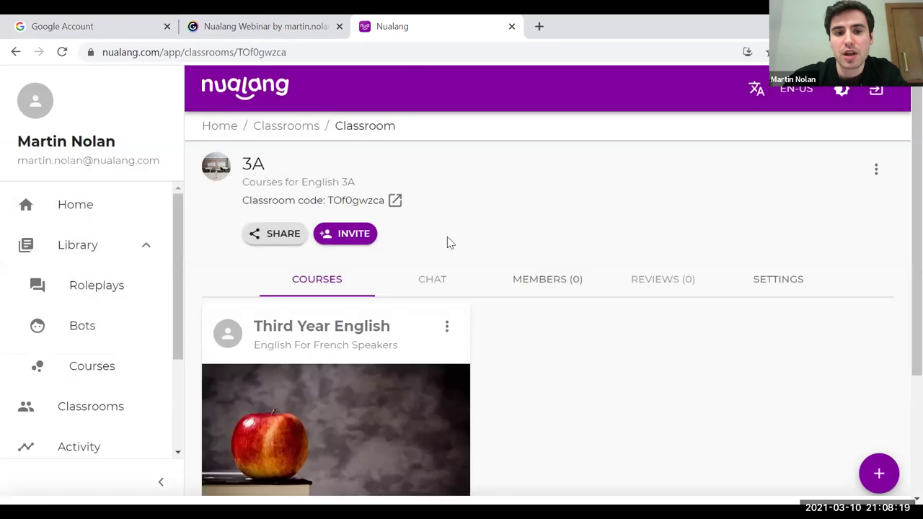
pyautogui.click(357, 240)
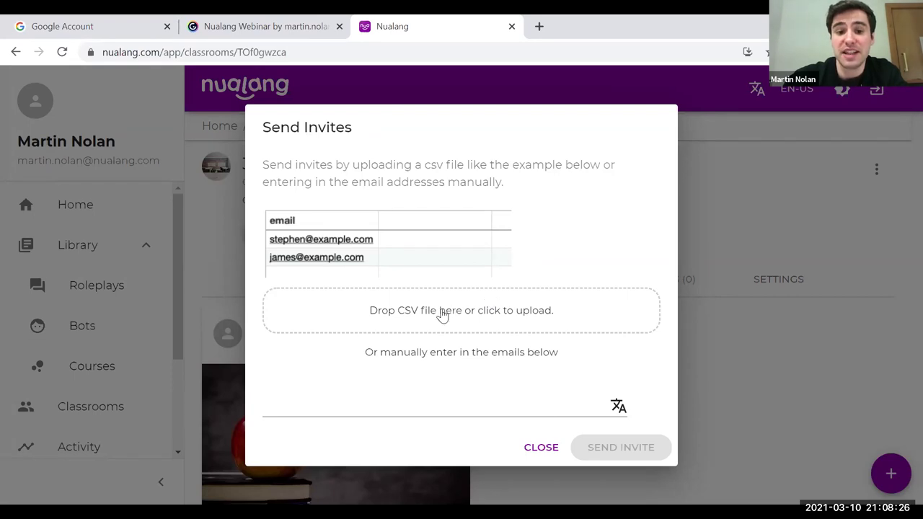
pyautogui.click(417, 396)
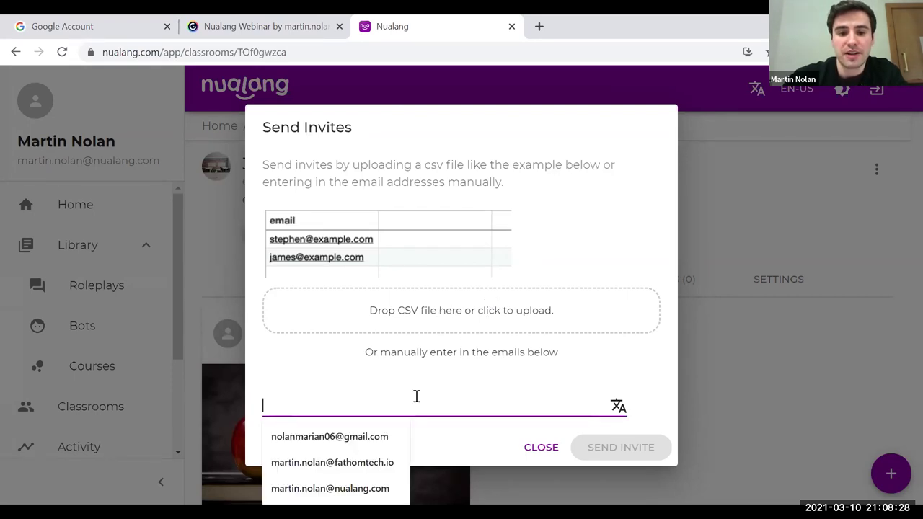
pyautogui.click(352, 468)
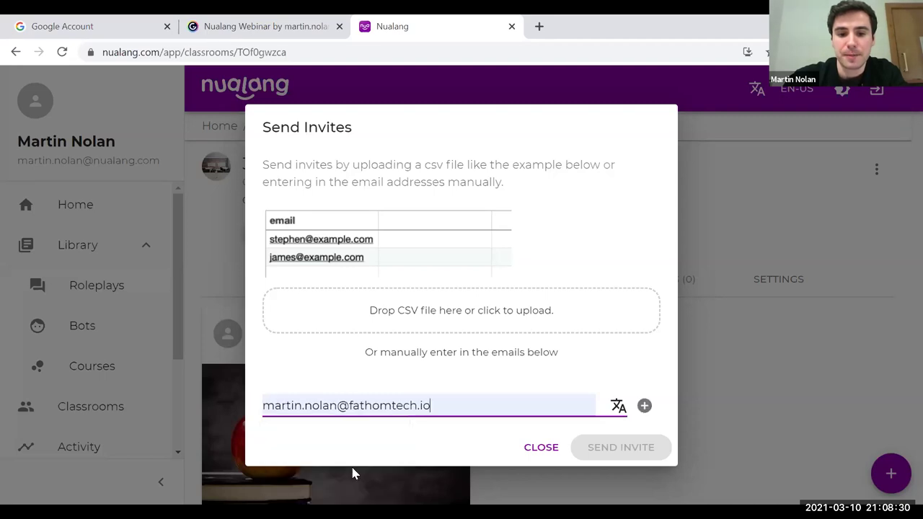
pyautogui.press('Return')
pyautogui.click(589, 466)
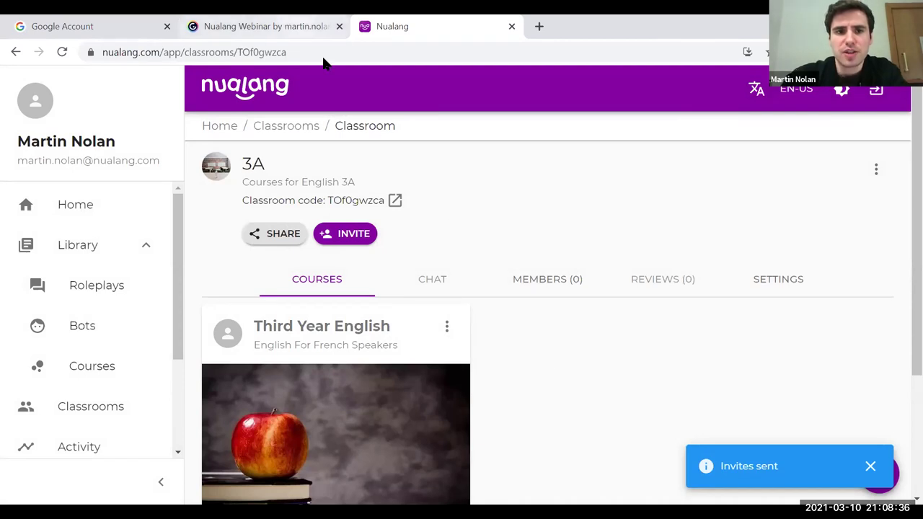
pyautogui.click(306, 33)
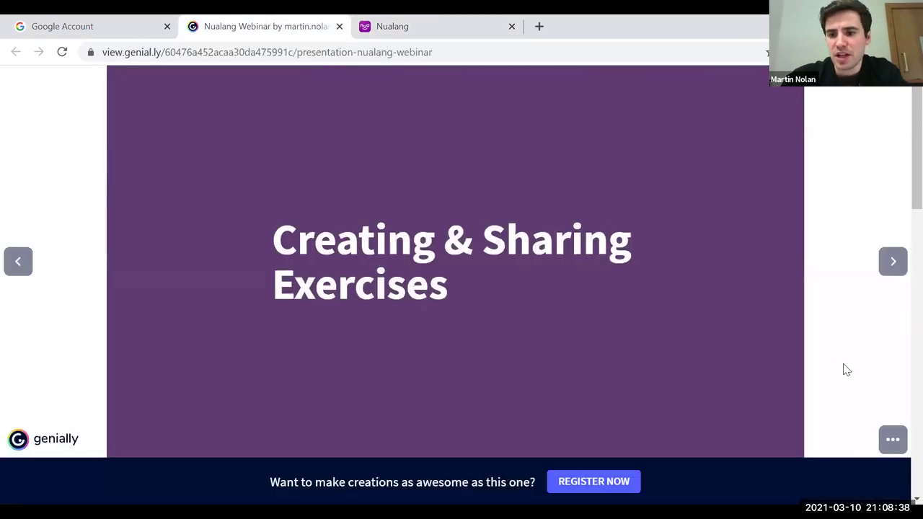
# Show the Genially webinar full screen and advance to the closing 'Thanks! Questions?' slide.
pyautogui.click(894, 437)
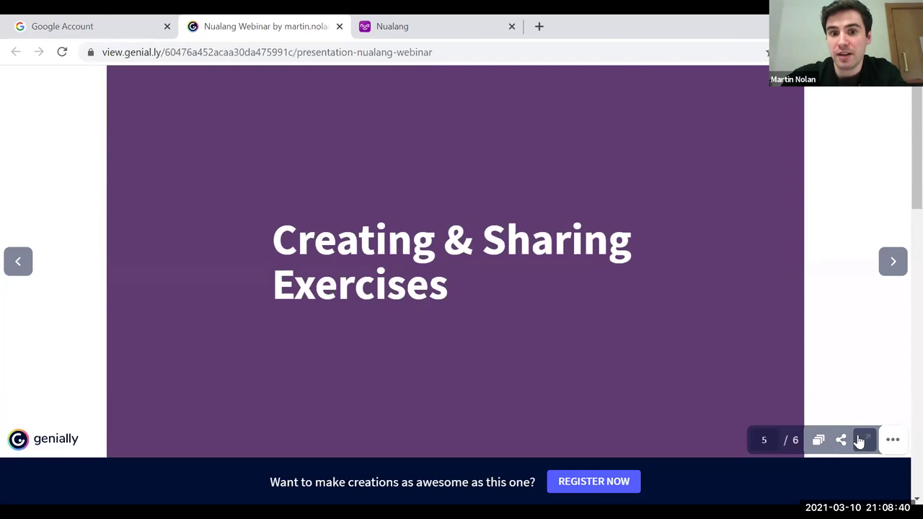
pyautogui.click(860, 439)
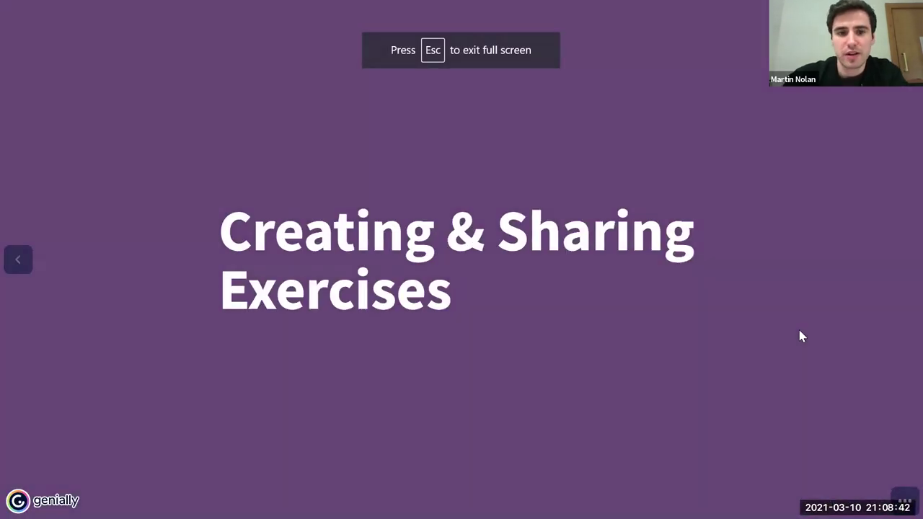
pyautogui.press('Right')
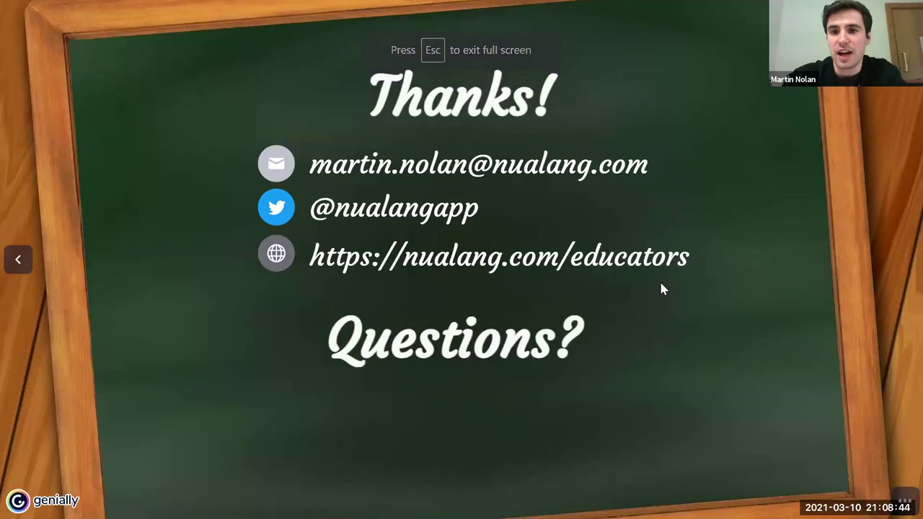
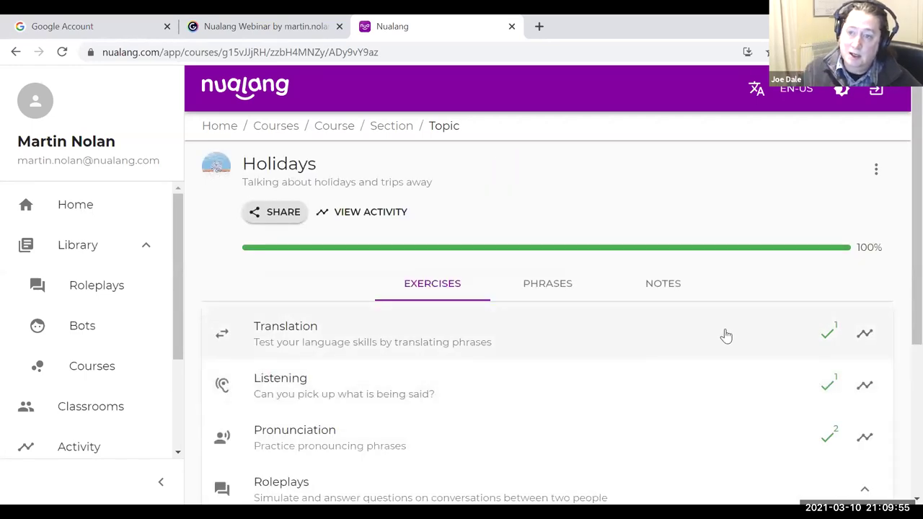
# Briefly open the Translation exercise, then open the Summer holiday plans roleplay from the Holidays topic.
pyautogui.click(739, 340)
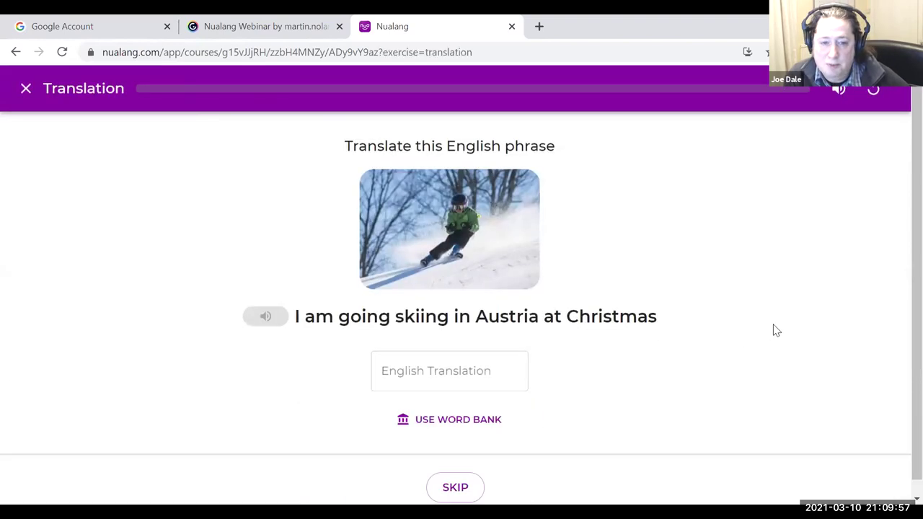
pyautogui.click(25, 89)
pyautogui.scroll(-4, 718, 414)
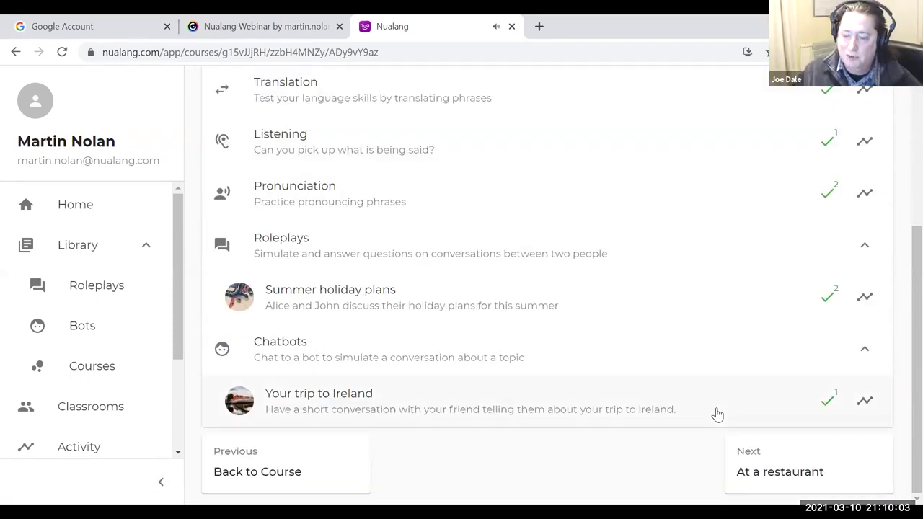
pyautogui.scroll(4, 717, 415)
pyautogui.scroll(-2, 718, 414)
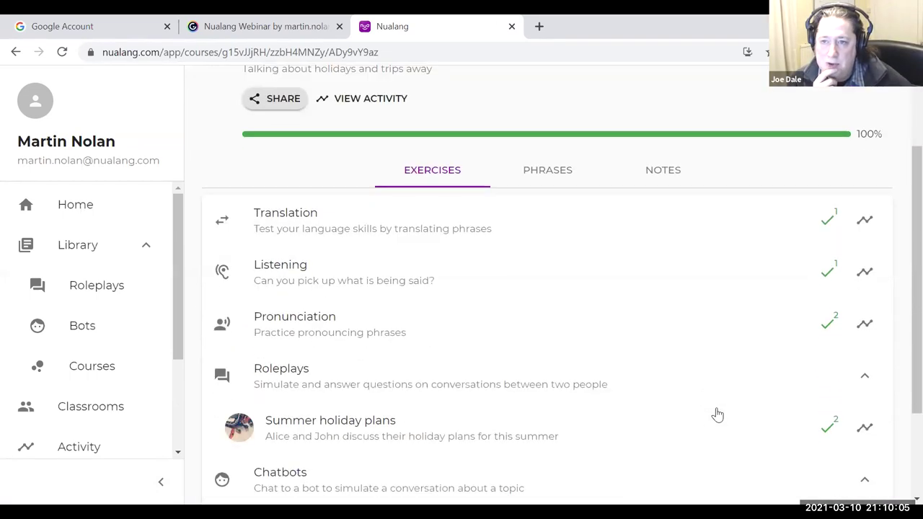
pyautogui.scroll(-2, 718, 415)
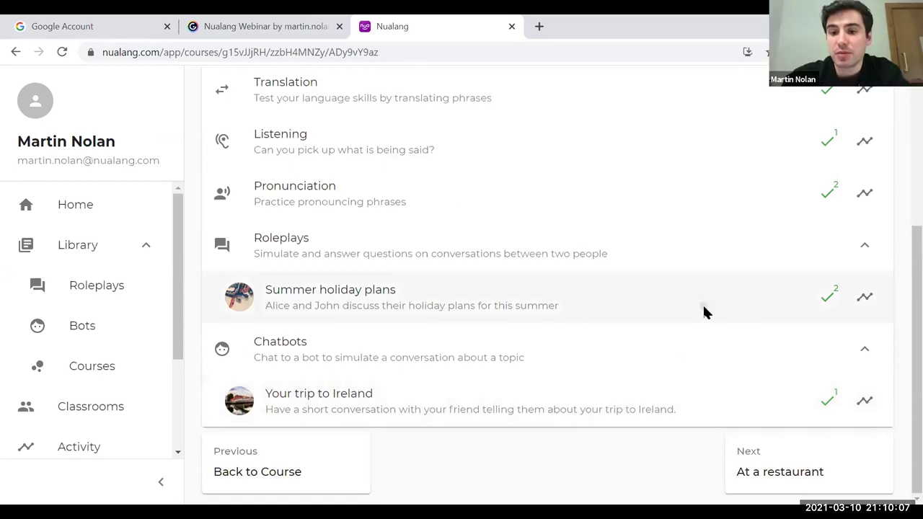
pyautogui.click(704, 311)
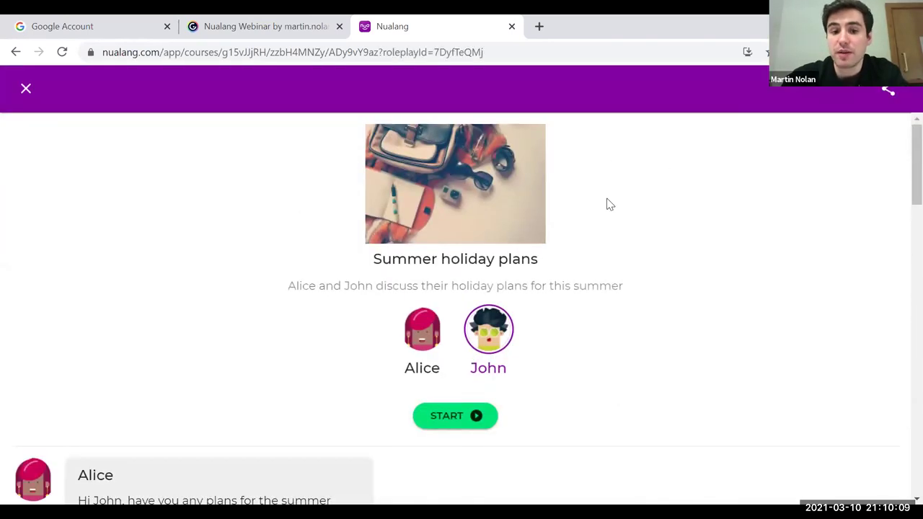
# Start the roleplay, answer Alice that John is going to Portugal, and save progress.
pyautogui.click(458, 420)
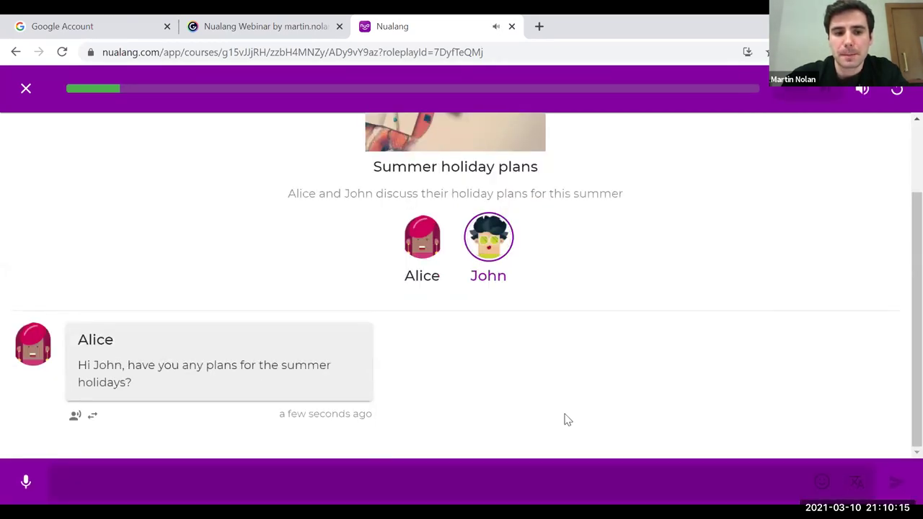
pyautogui.click(453, 436)
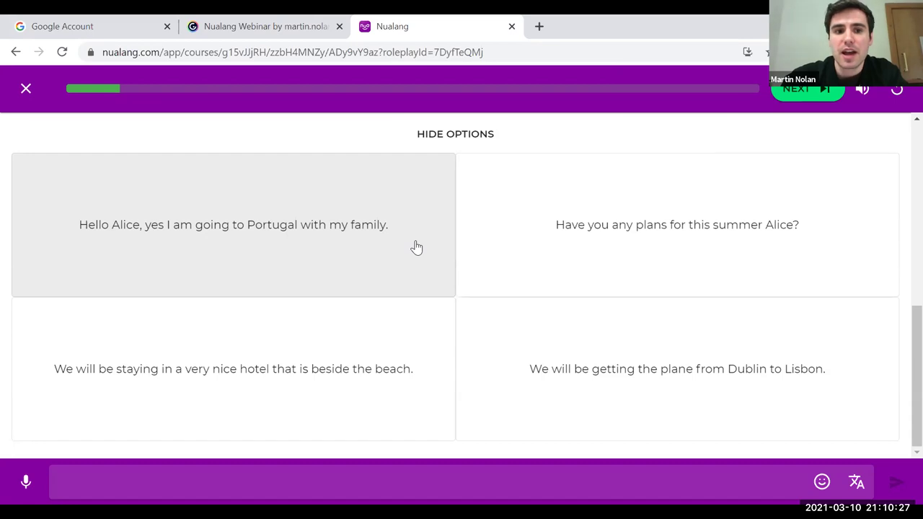
pyautogui.click(407, 249)
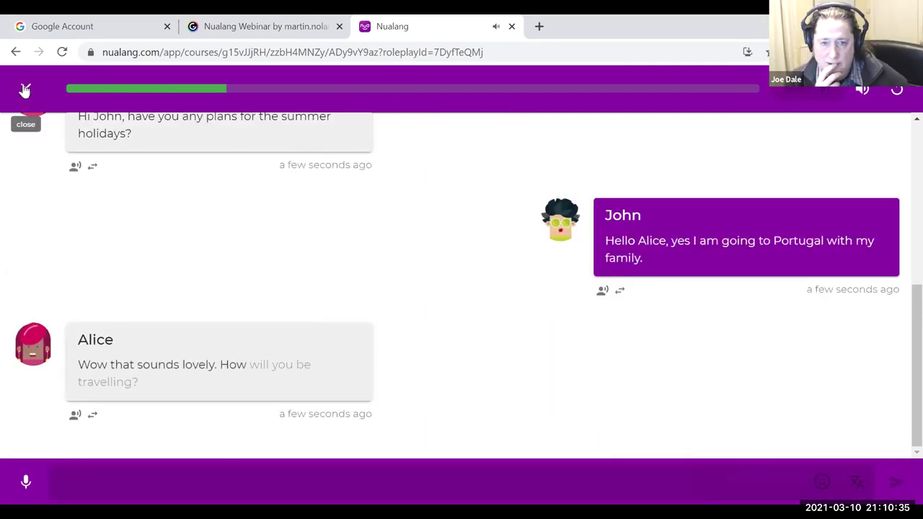
pyautogui.click(23, 92)
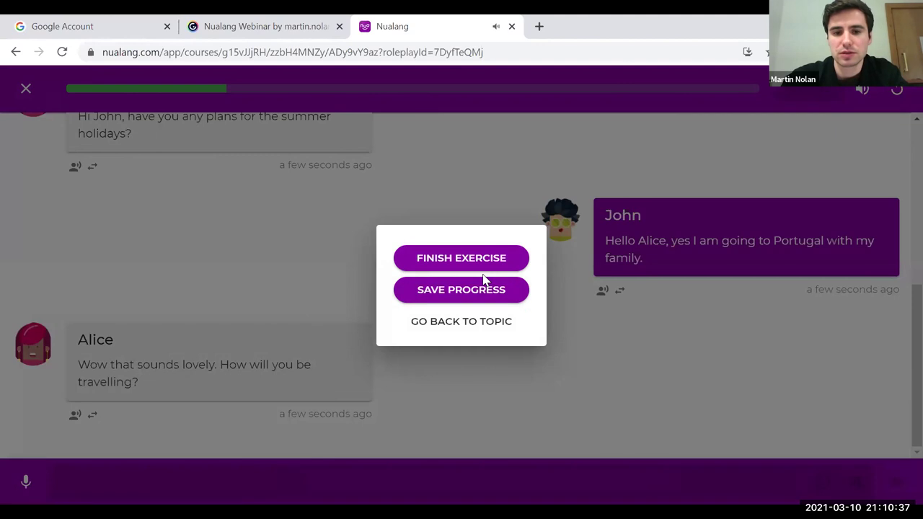
pyautogui.click(469, 290)
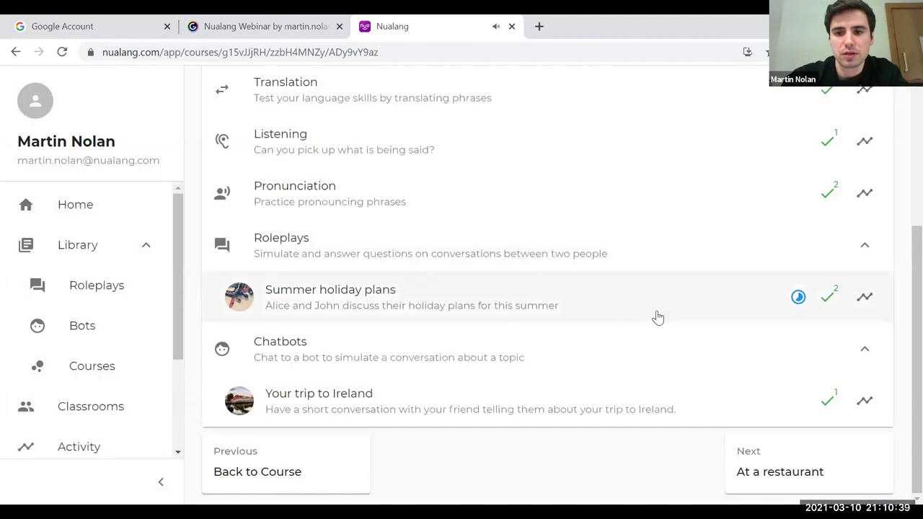
# Reopen and continue the roleplay, finish the exercise, and view its report.
pyautogui.click(761, 303)
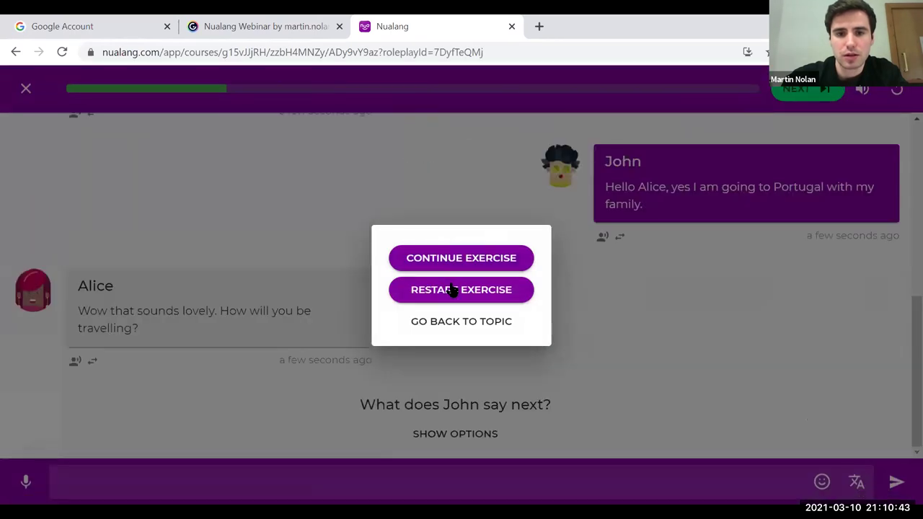
pyautogui.click(457, 322)
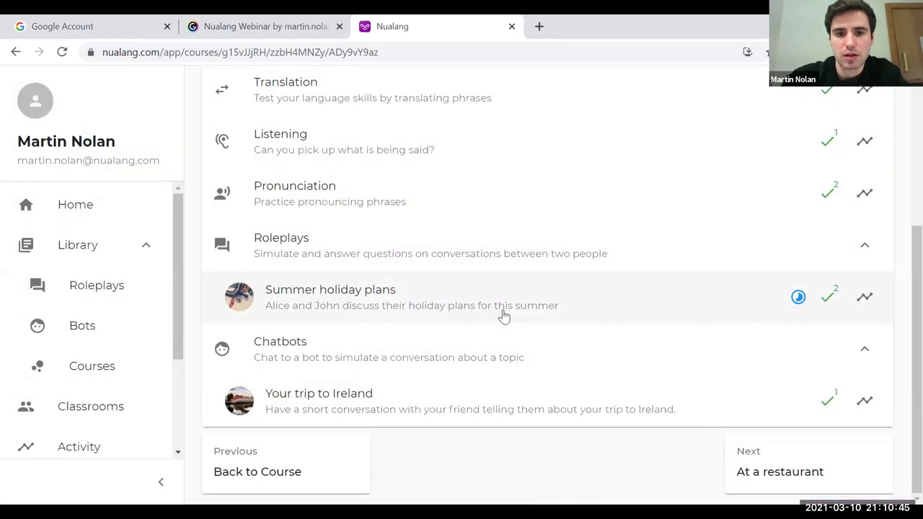
pyautogui.click(499, 307)
pyautogui.click(464, 265)
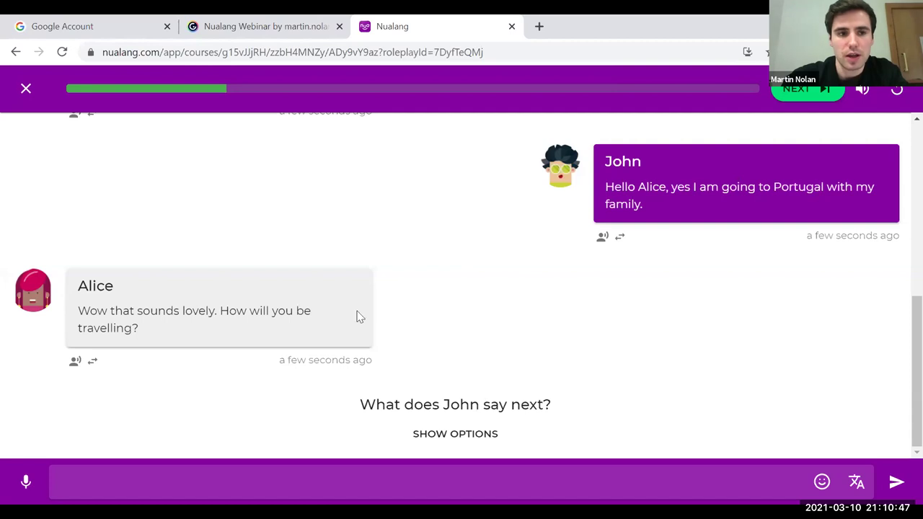
pyautogui.click(26, 88)
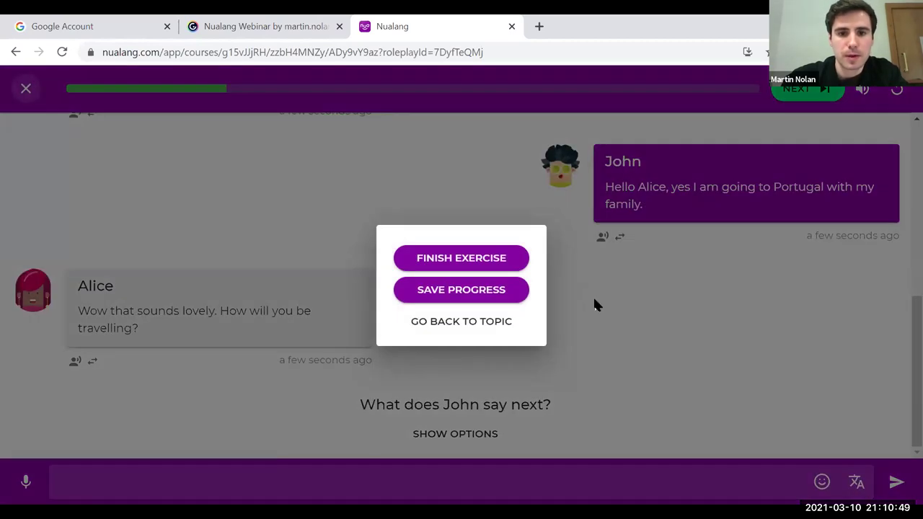
pyautogui.click(521, 266)
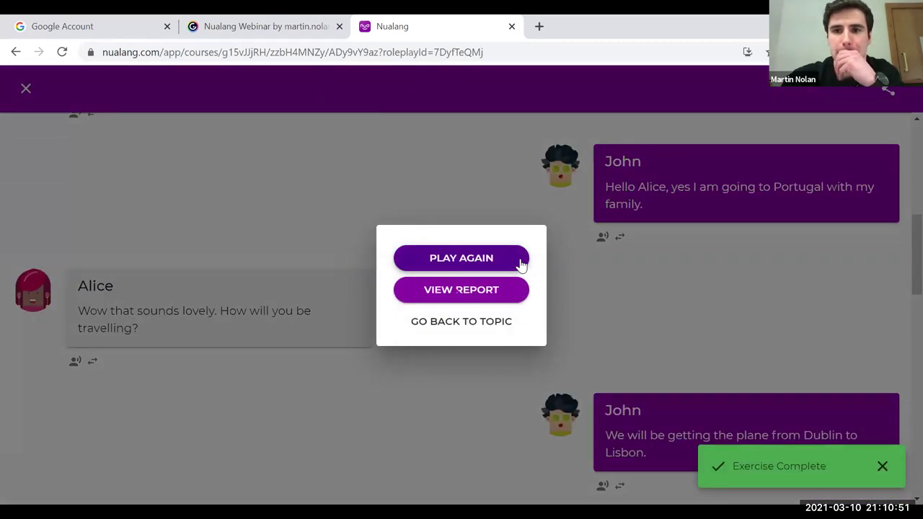
pyautogui.click(495, 296)
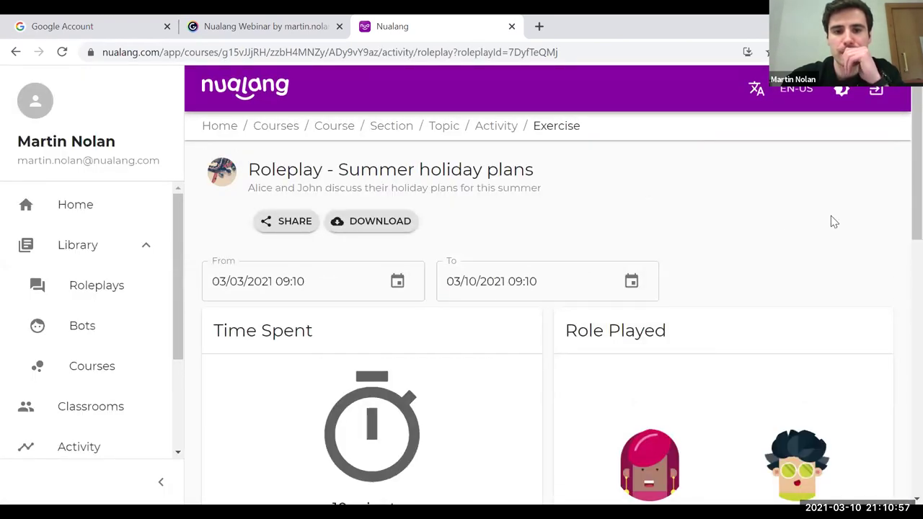
# Download the roleplay activity report and open the attempts .xlsx file from the downloads.
pyautogui.scroll(-3, 901, 215)
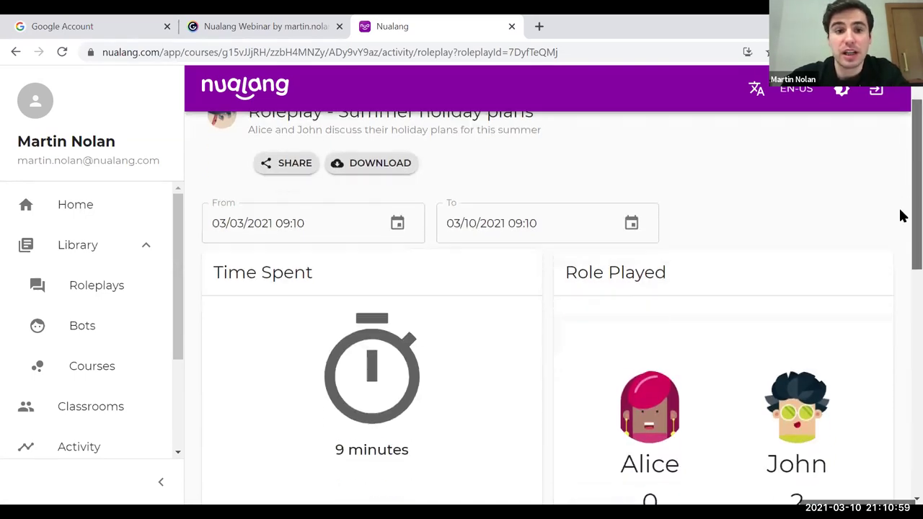
pyautogui.scroll(-5, 901, 404)
pyautogui.scroll(10, 865, 154)
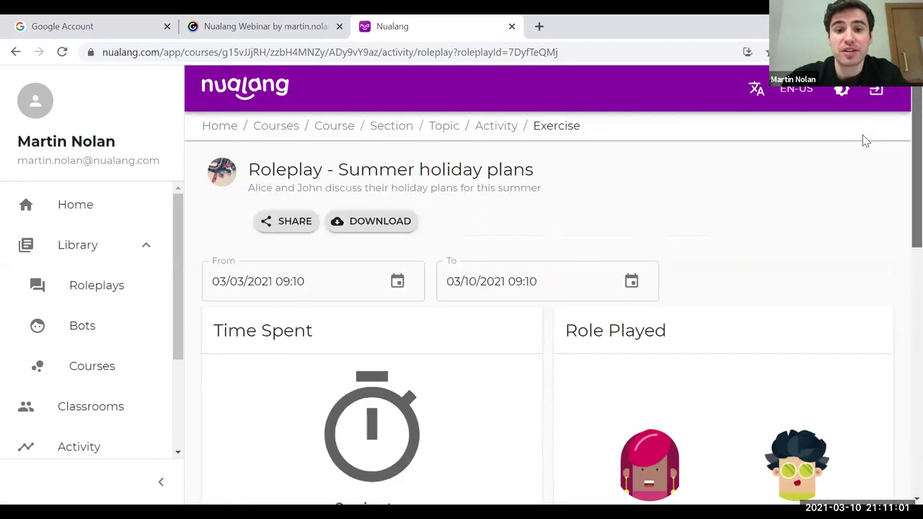
pyautogui.click(359, 227)
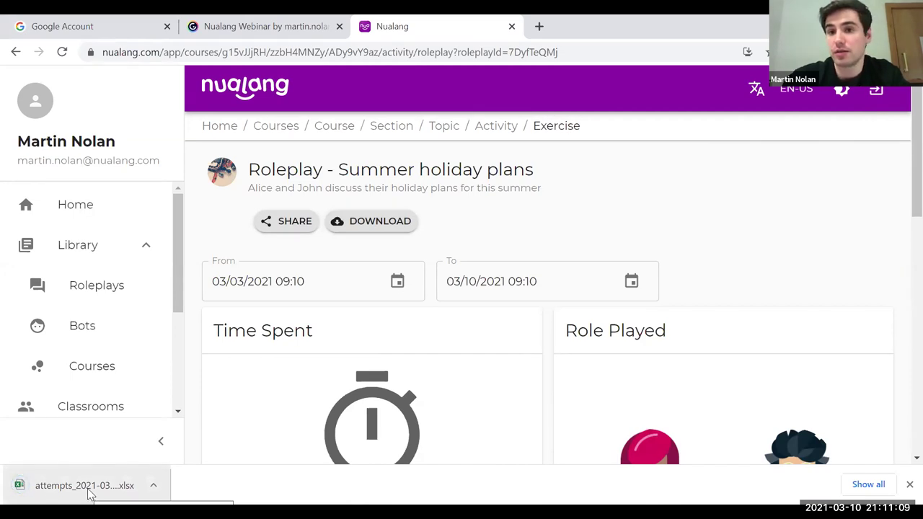
pyautogui.click(88, 491)
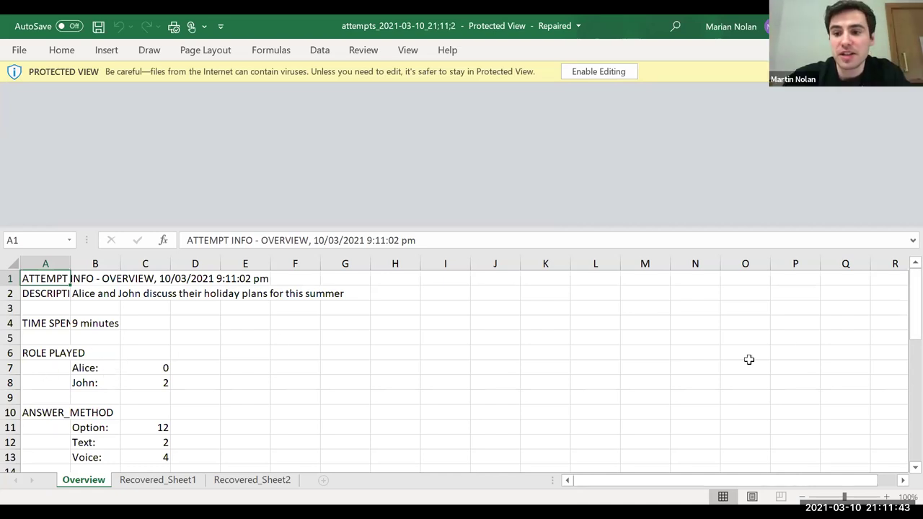
# Review the Excel Overview sheet: 9 minutes spent, answer-method counts 12, 2 and 4.
pyautogui.scroll(-2, 902, 323)
pyautogui.scroll(1, 901, 339)
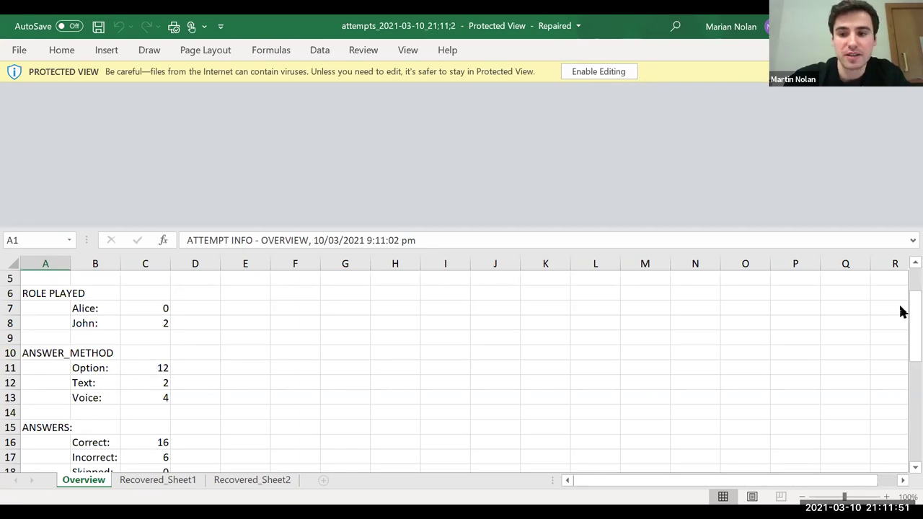
pyautogui.scroll(-6, 901, 330)
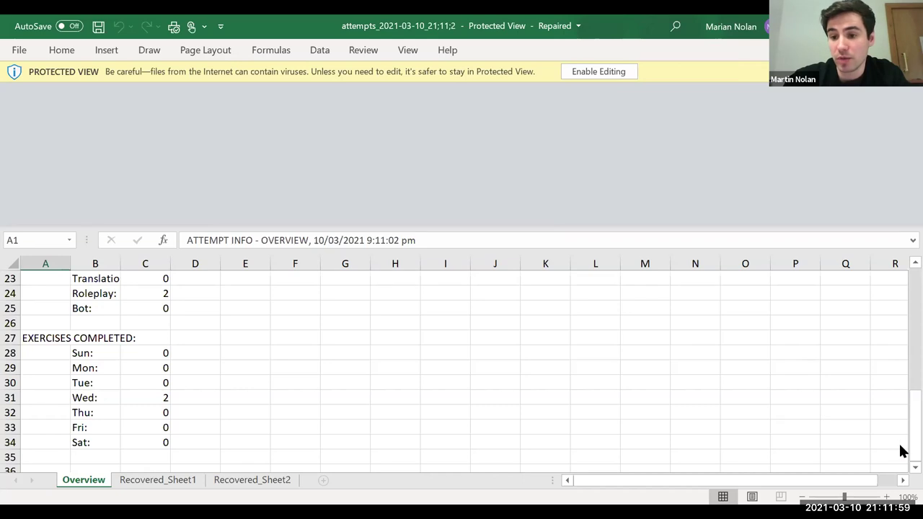
pyautogui.scroll(7, 902, 376)
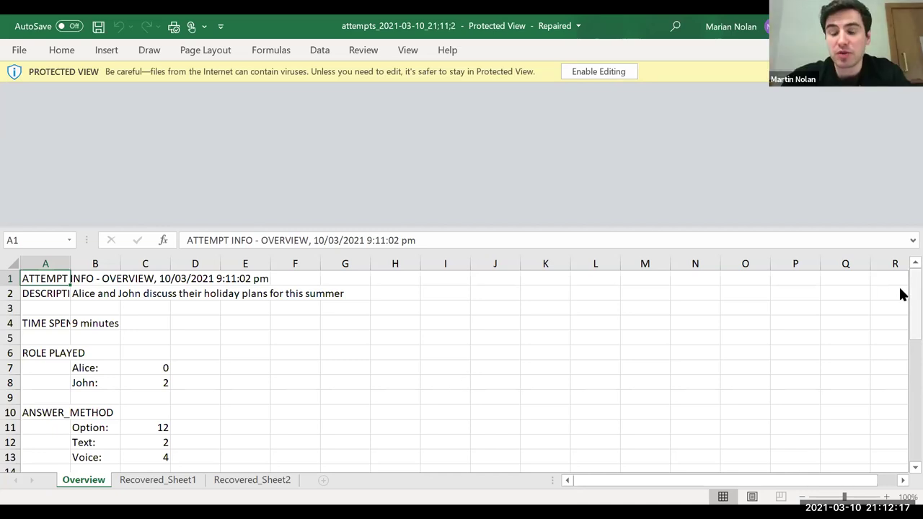
pyautogui.scroll(-1, 901, 314)
pyautogui.scroll(1, 902, 296)
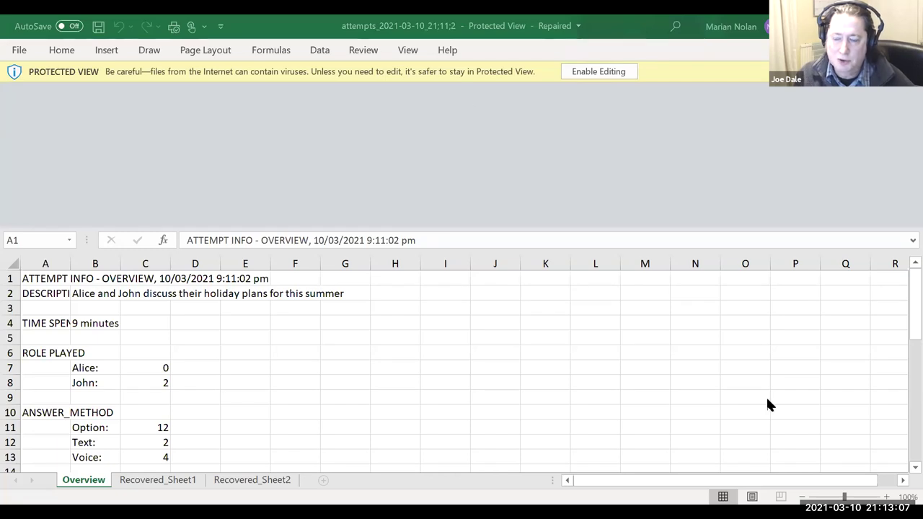
pyautogui.hotkey('alt', 'Tab')
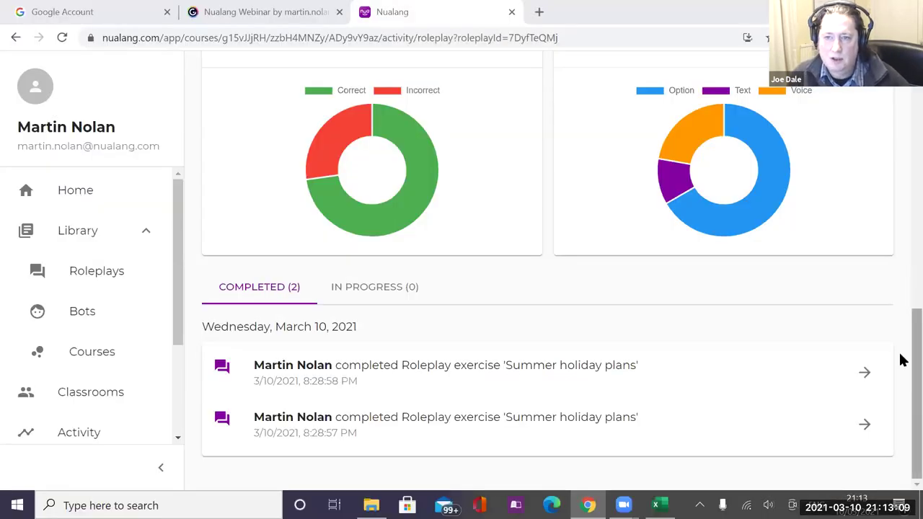
# Go back to the Nualang Dashboard using the Home breadcrumb at the top of the page.
pyautogui.scroll(4, 900, 180)
pyautogui.scroll(5, 902, 182)
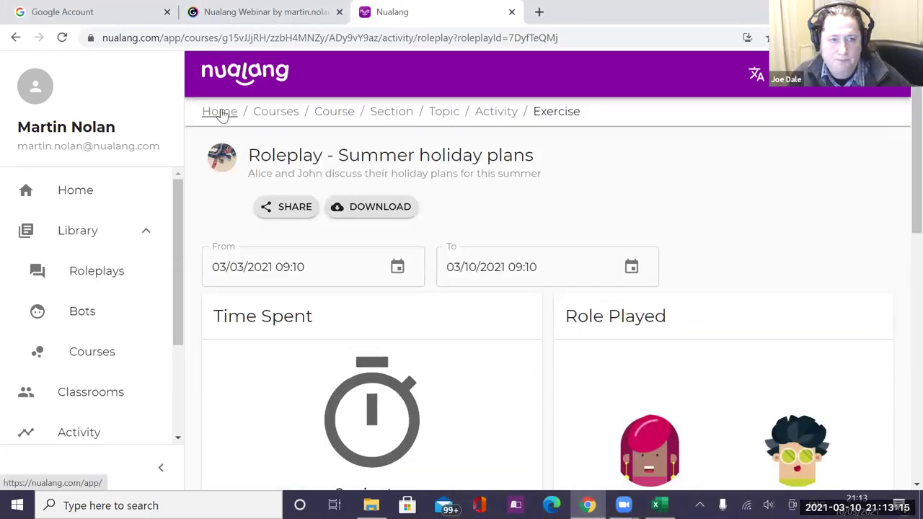
pyautogui.click(222, 113)
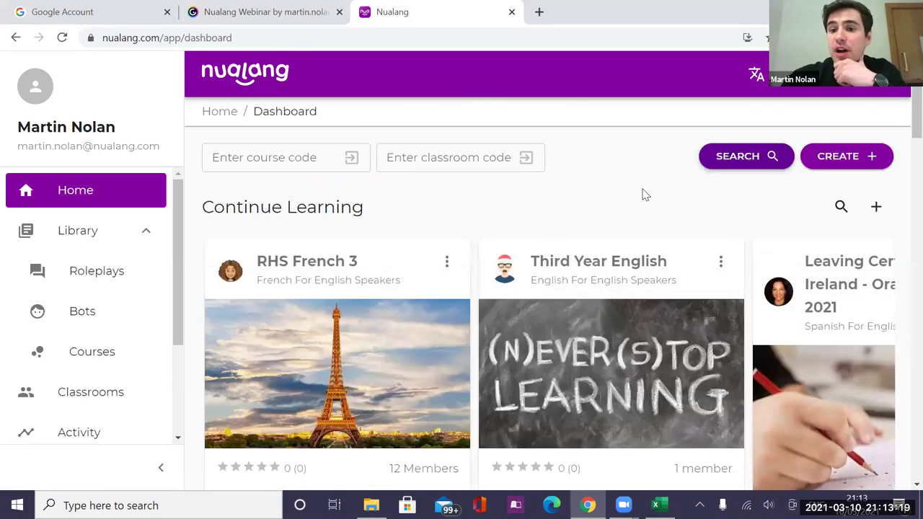
pyautogui.click(750, 163)
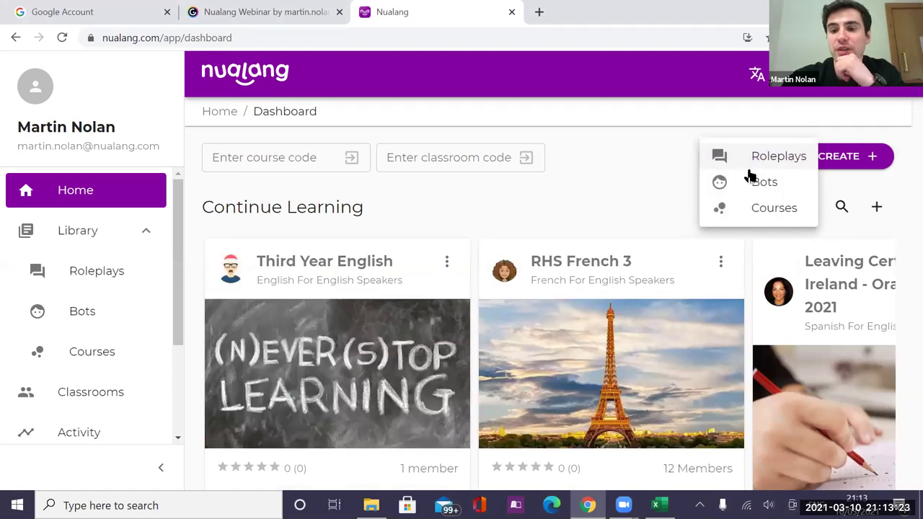
pyautogui.click(757, 210)
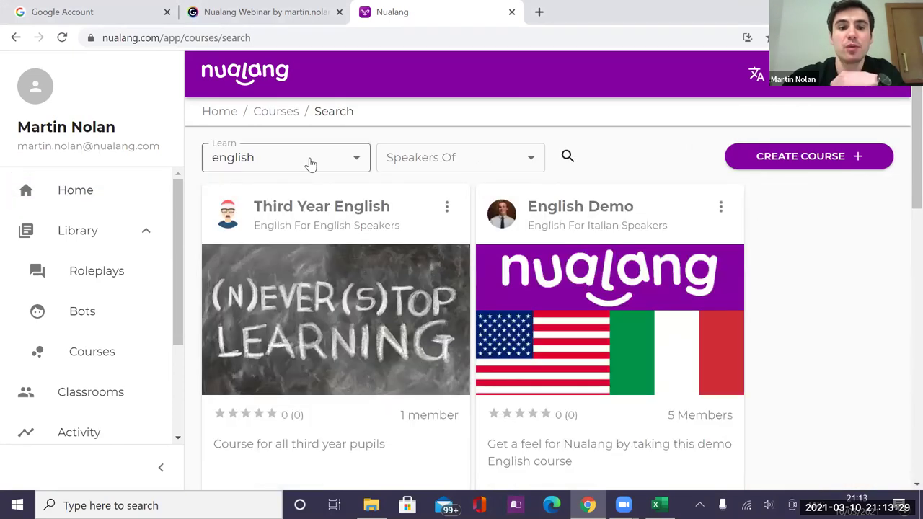
pyautogui.click(339, 160)
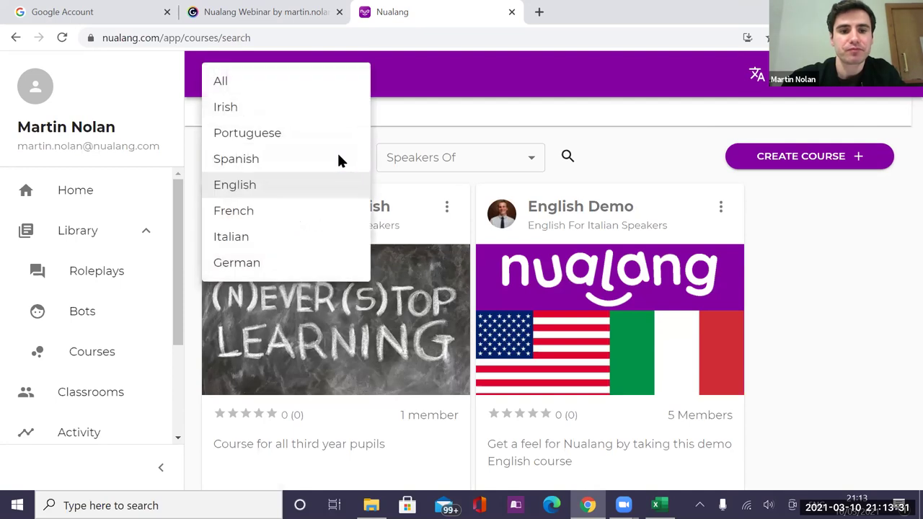
pyautogui.click(303, 163)
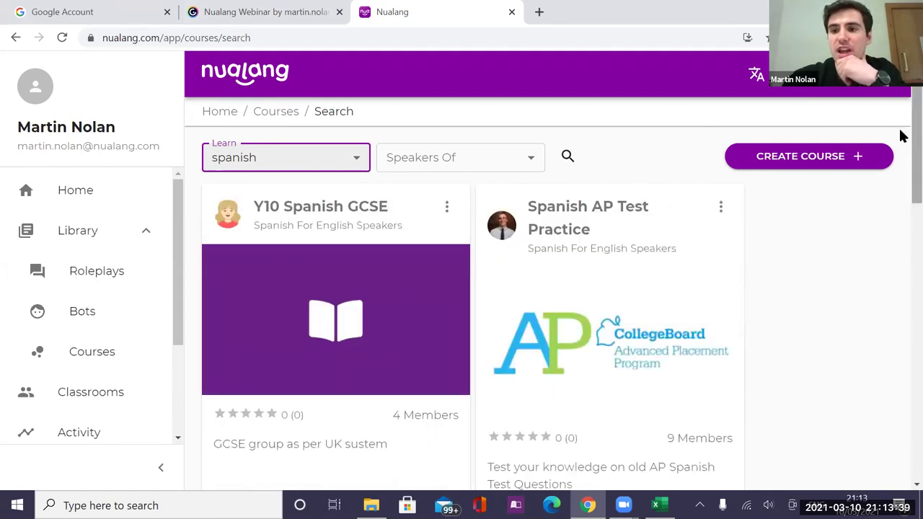
pyautogui.scroll(-3, 901, 145)
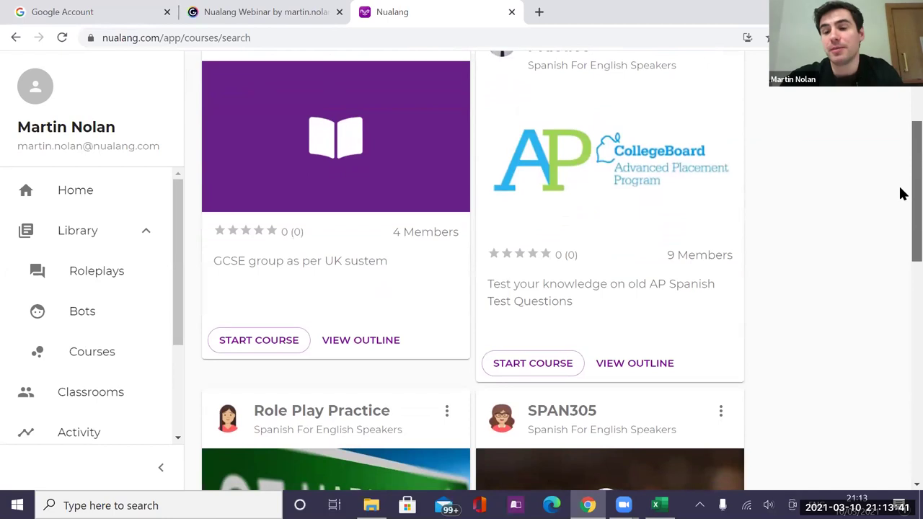
pyautogui.scroll(-6, 900, 194)
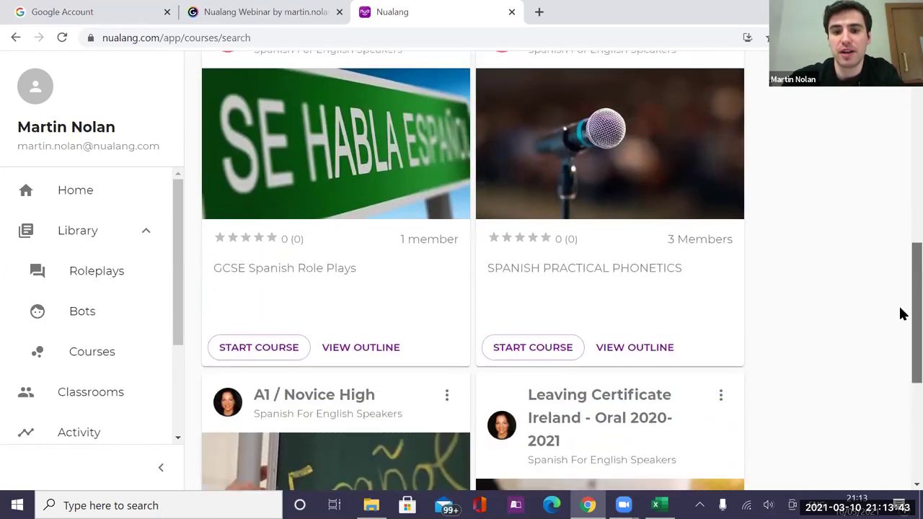
pyautogui.scroll(-5, 901, 314)
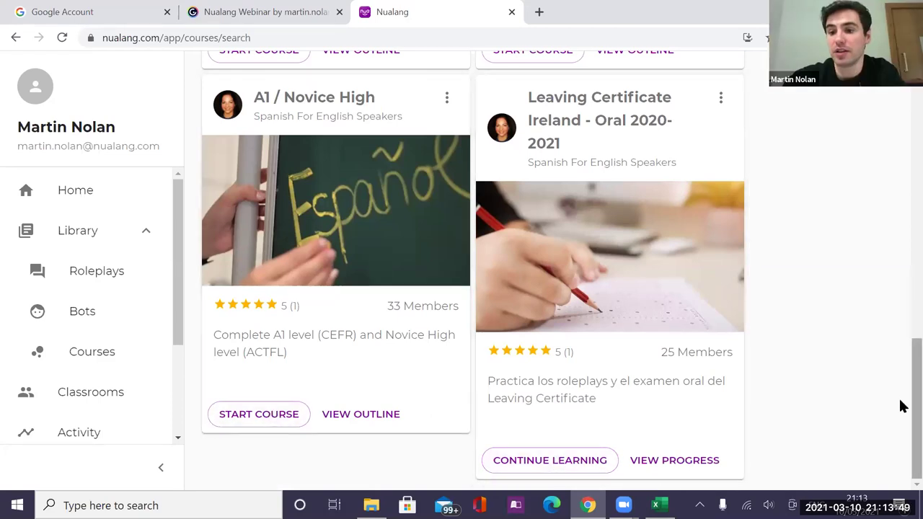
pyautogui.scroll(10, 900, 406)
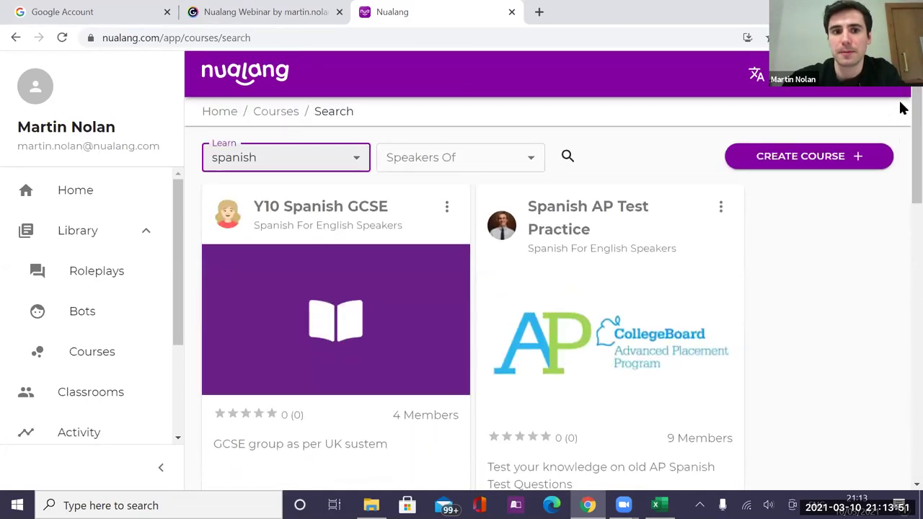
pyautogui.click(223, 114)
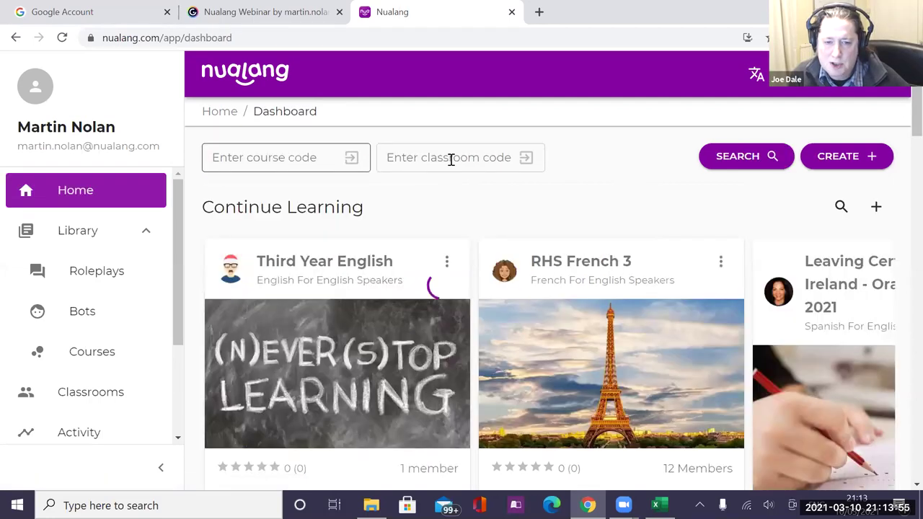